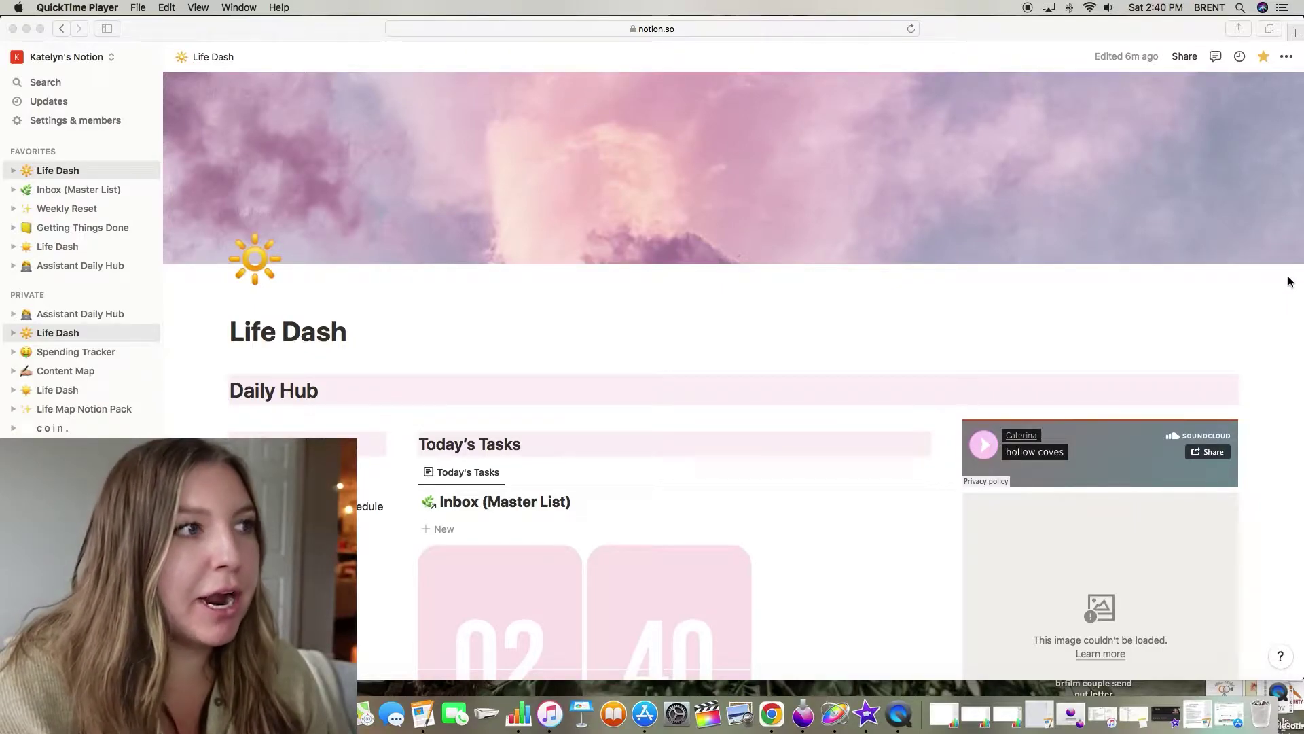
Step: Add a new task titled "Film 2 videos" to the Today's Tasks list in the Daily Hub
scroll(1289, 281, down, 1)
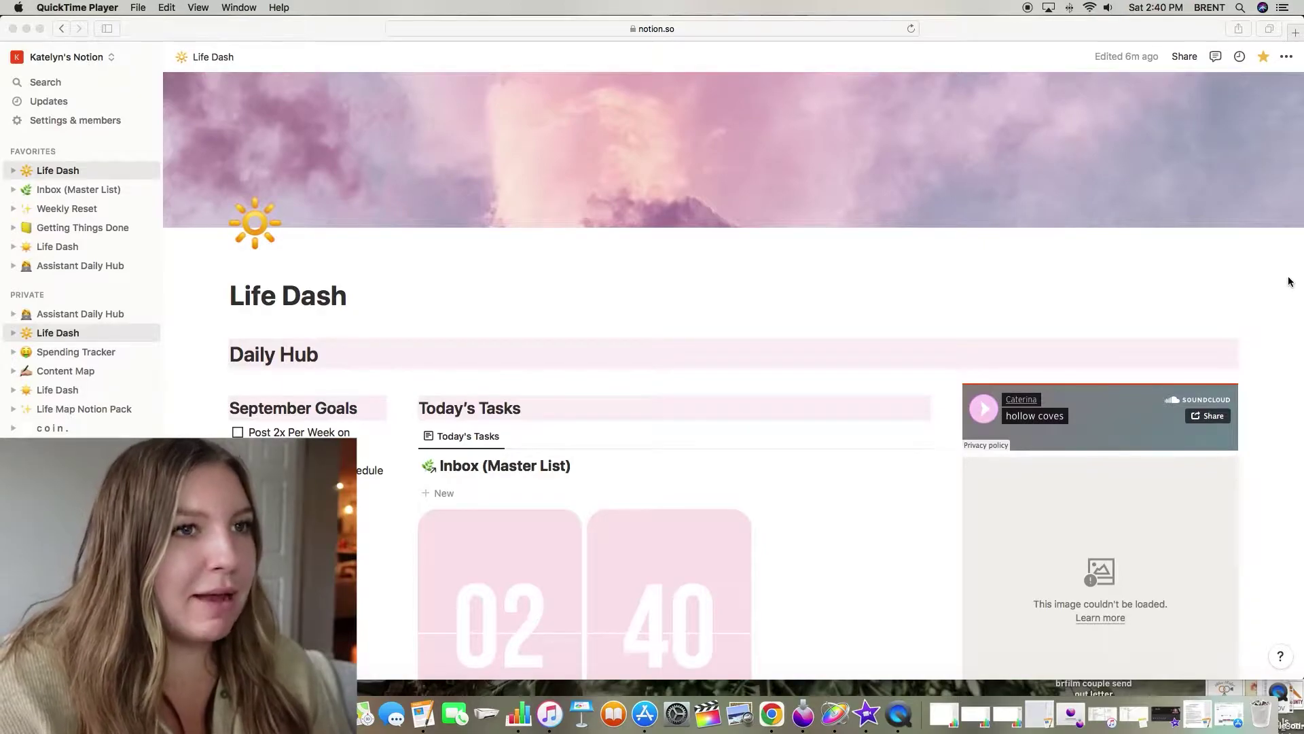
scroll(1289, 281, down, 4)
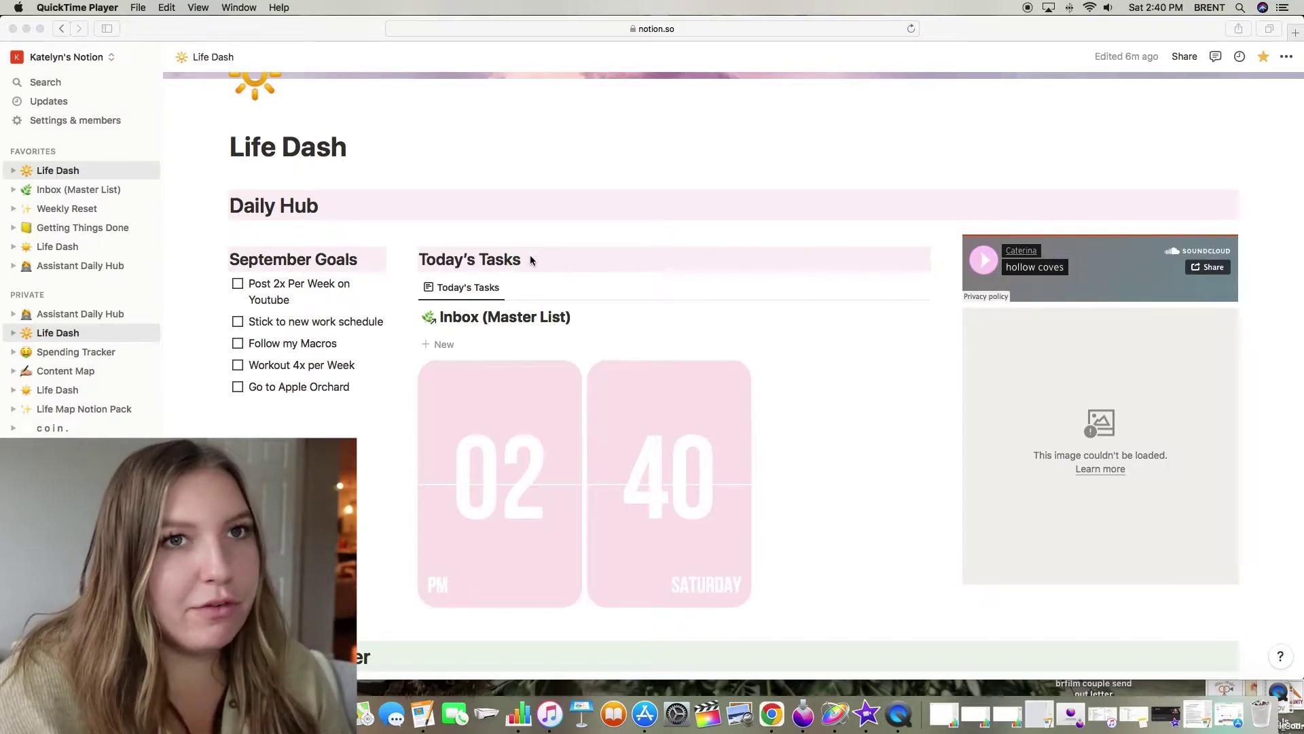
scroll(532, 259, down, 2)
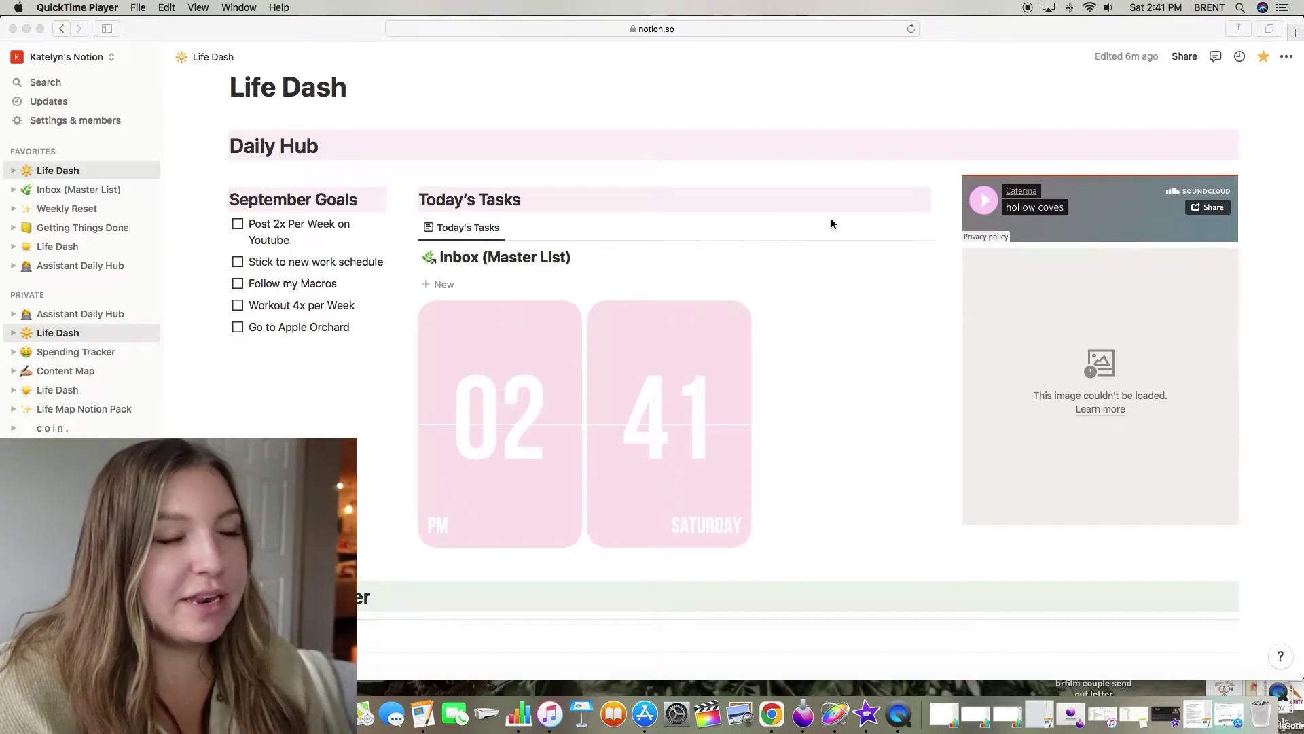
click(816, 239)
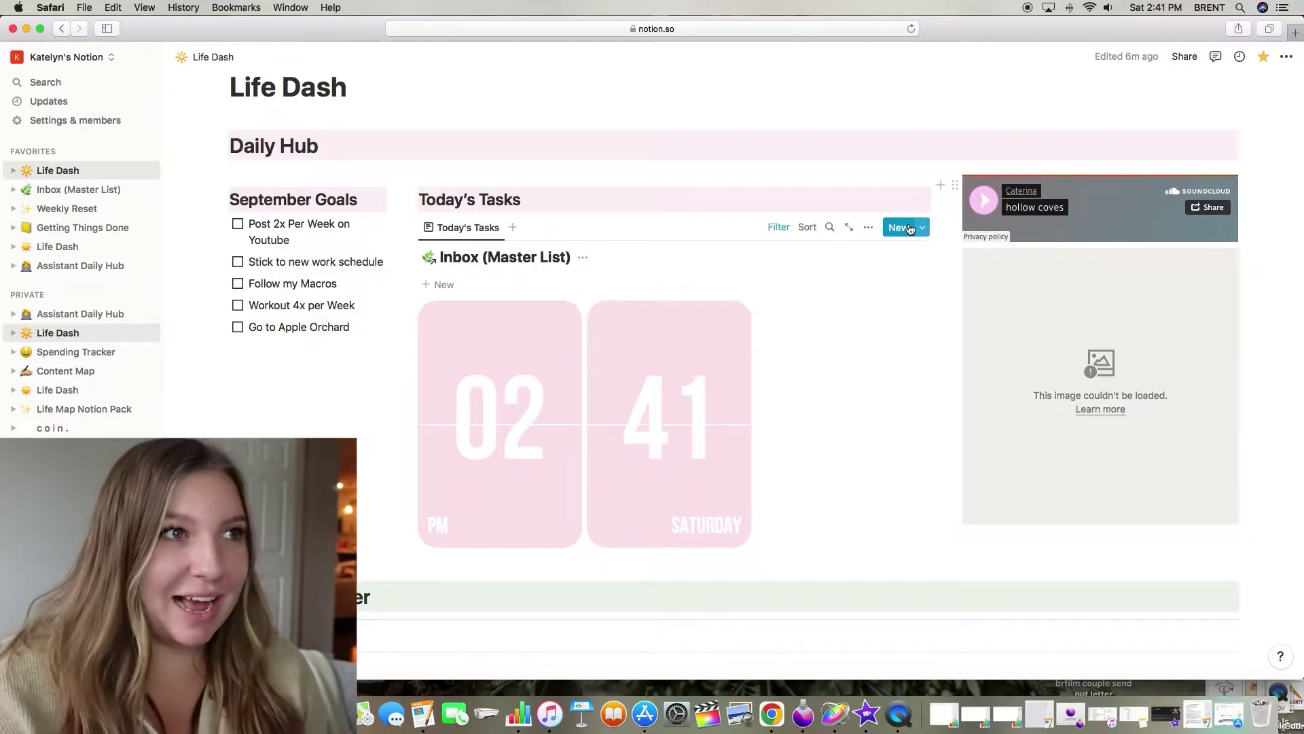
click(902, 227)
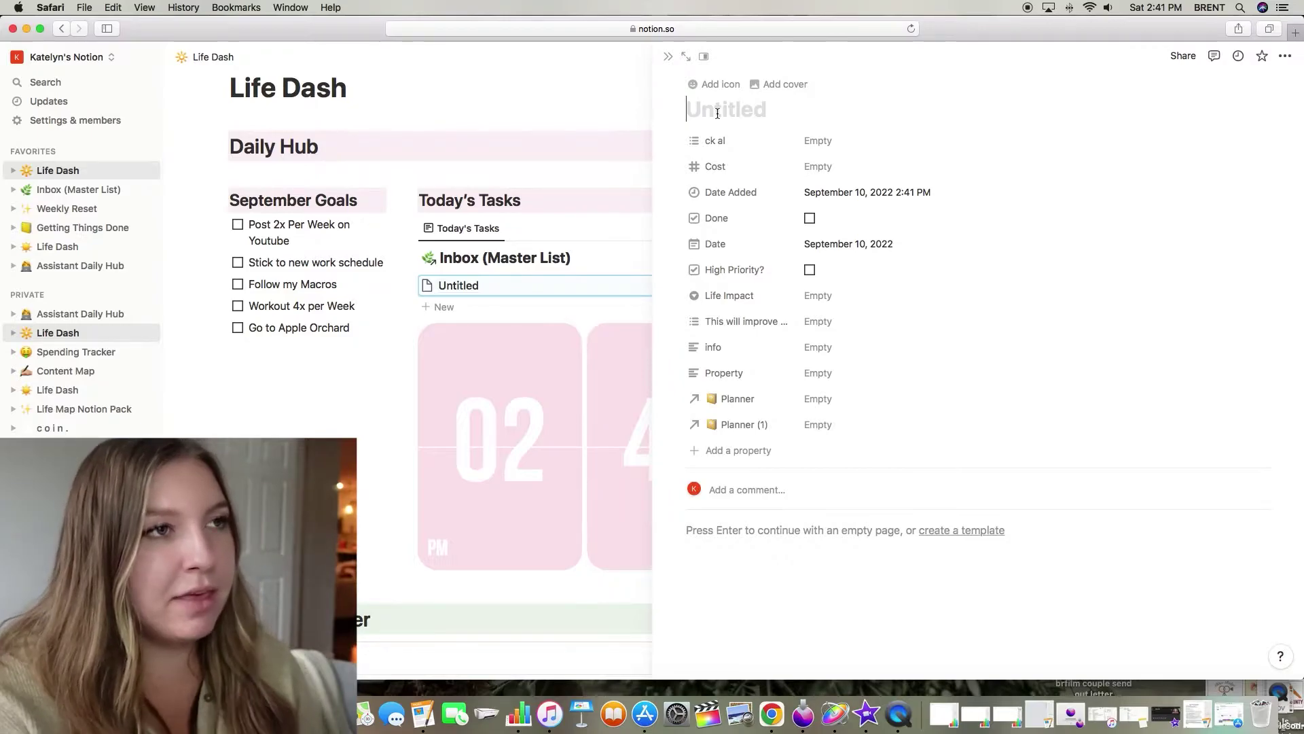
text(Film 2)
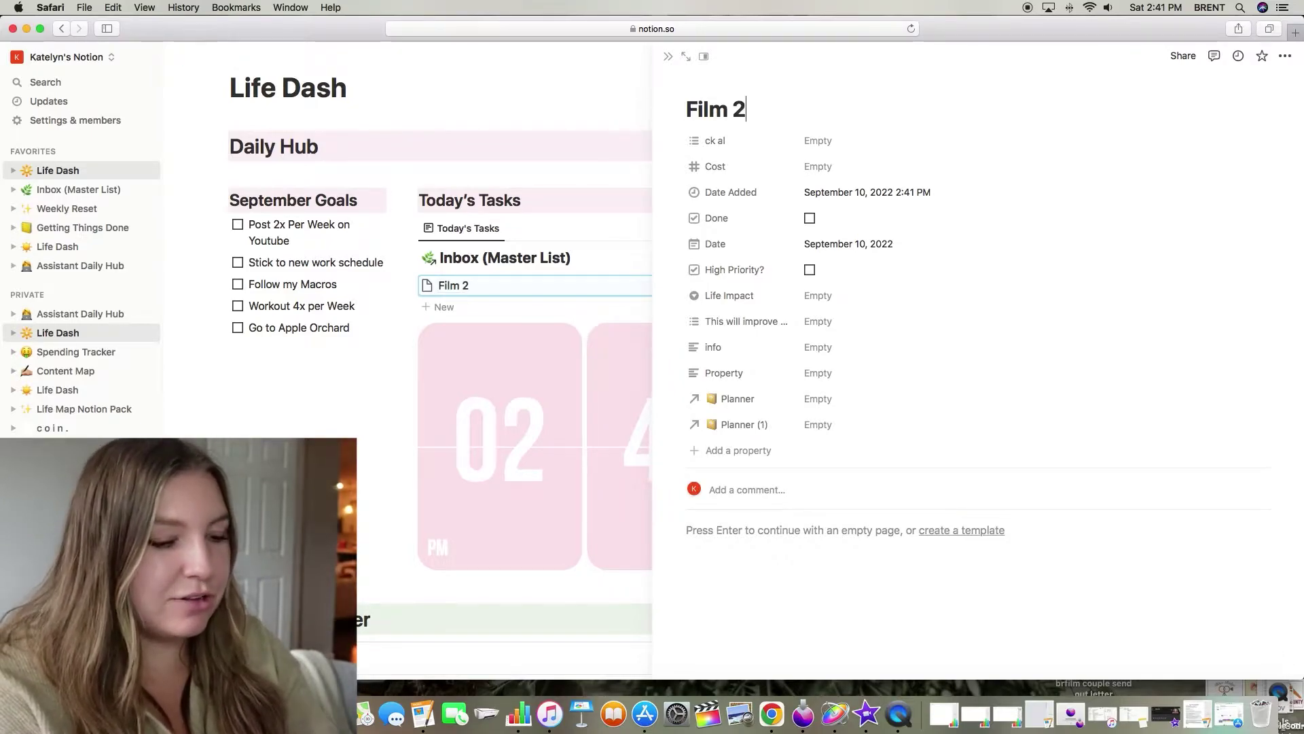
text( videos)
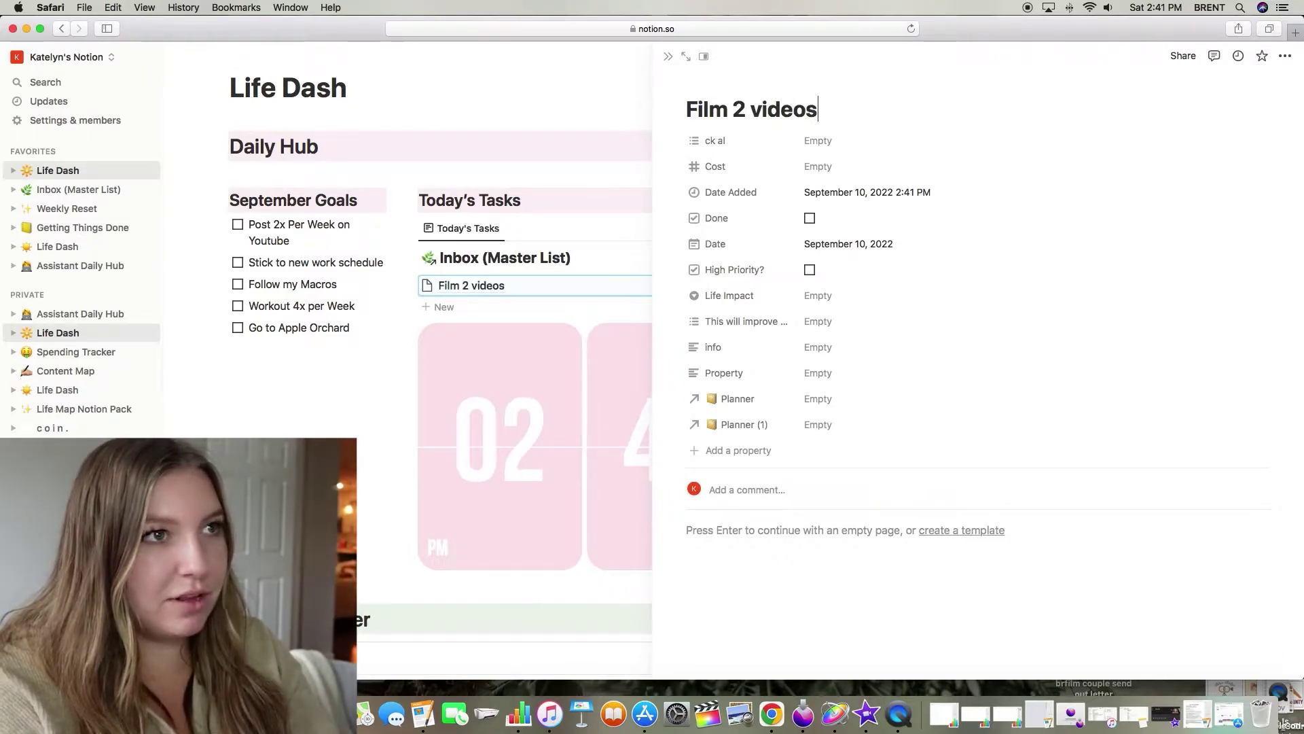
key(Return)
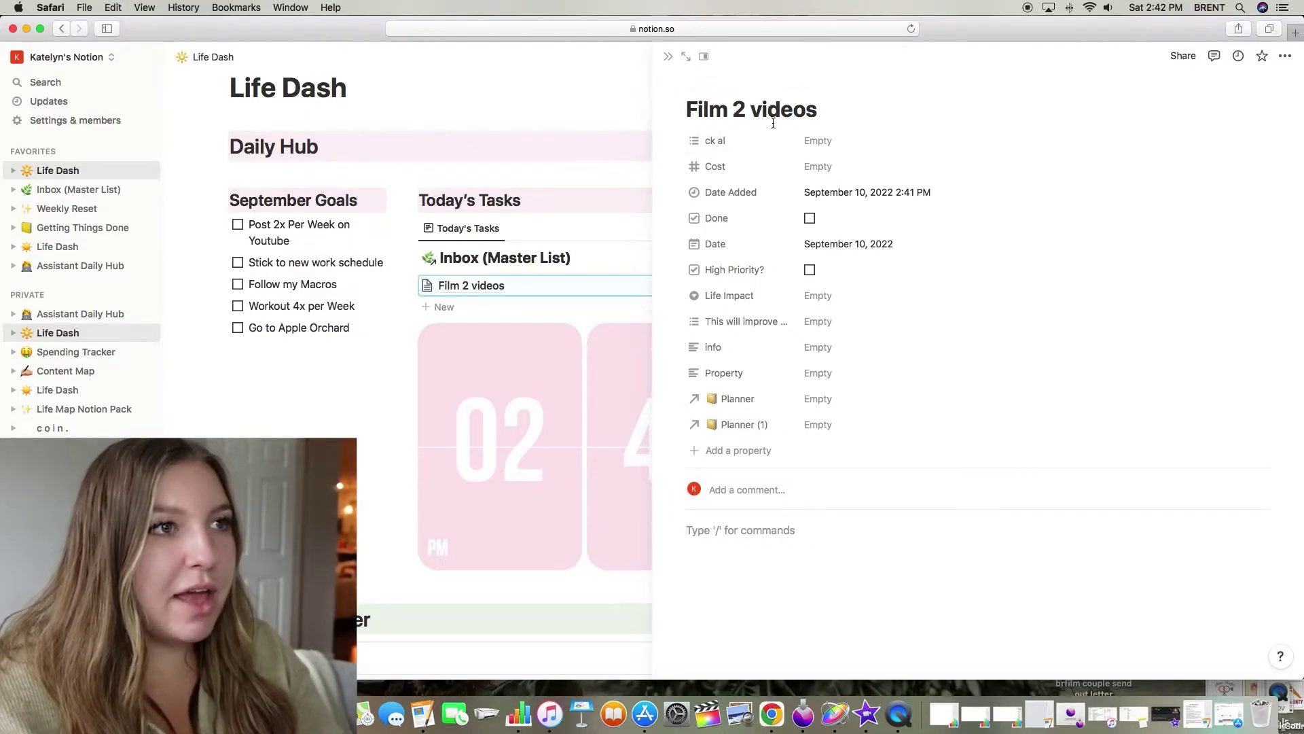
Step: Link the "Film 2 videos" task to the Saturday, September 10th page through its first Planner relation
scroll(995, 129, down, 1)
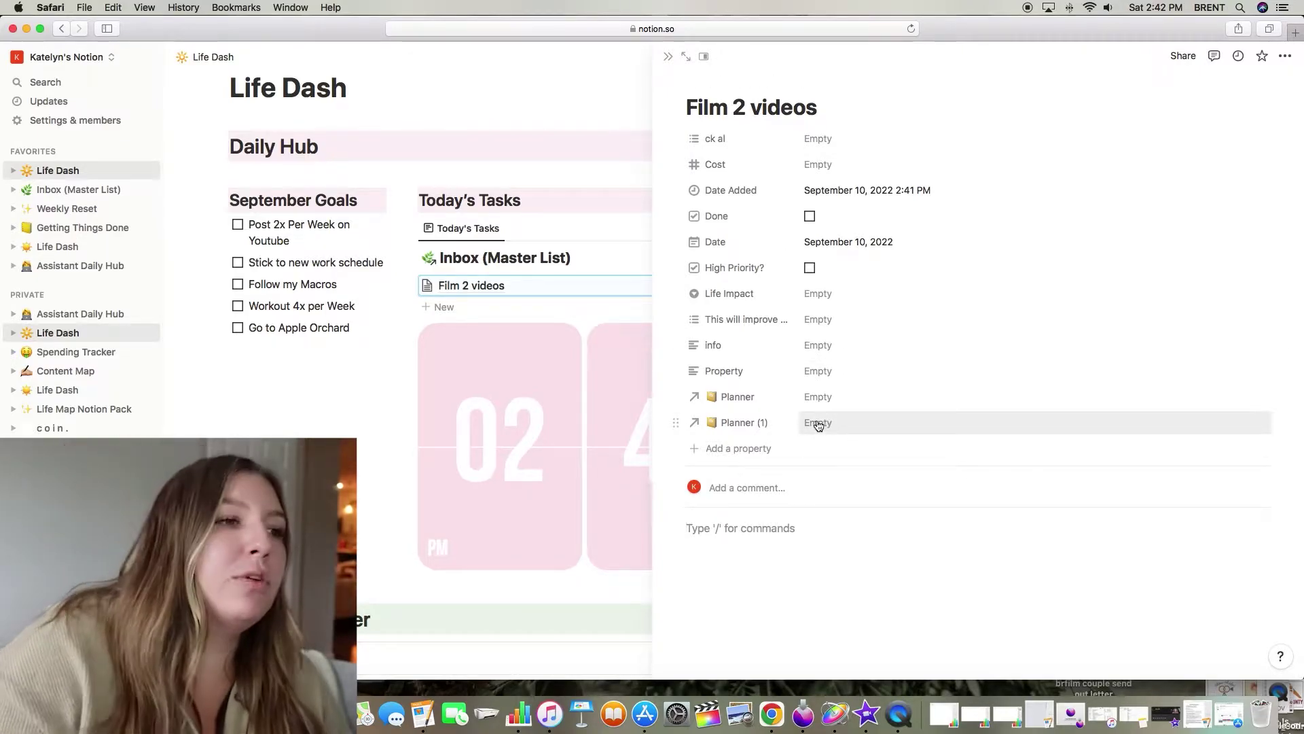
click(830, 405)
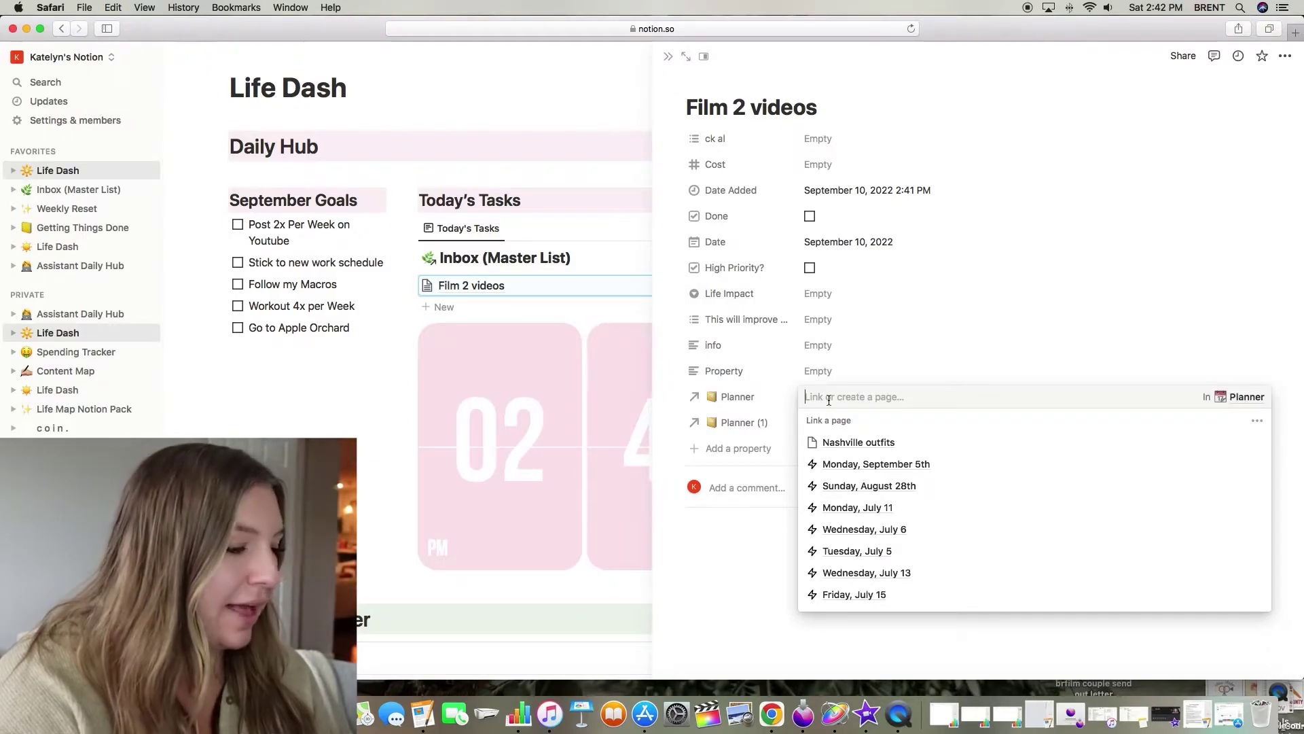
text(Sa)
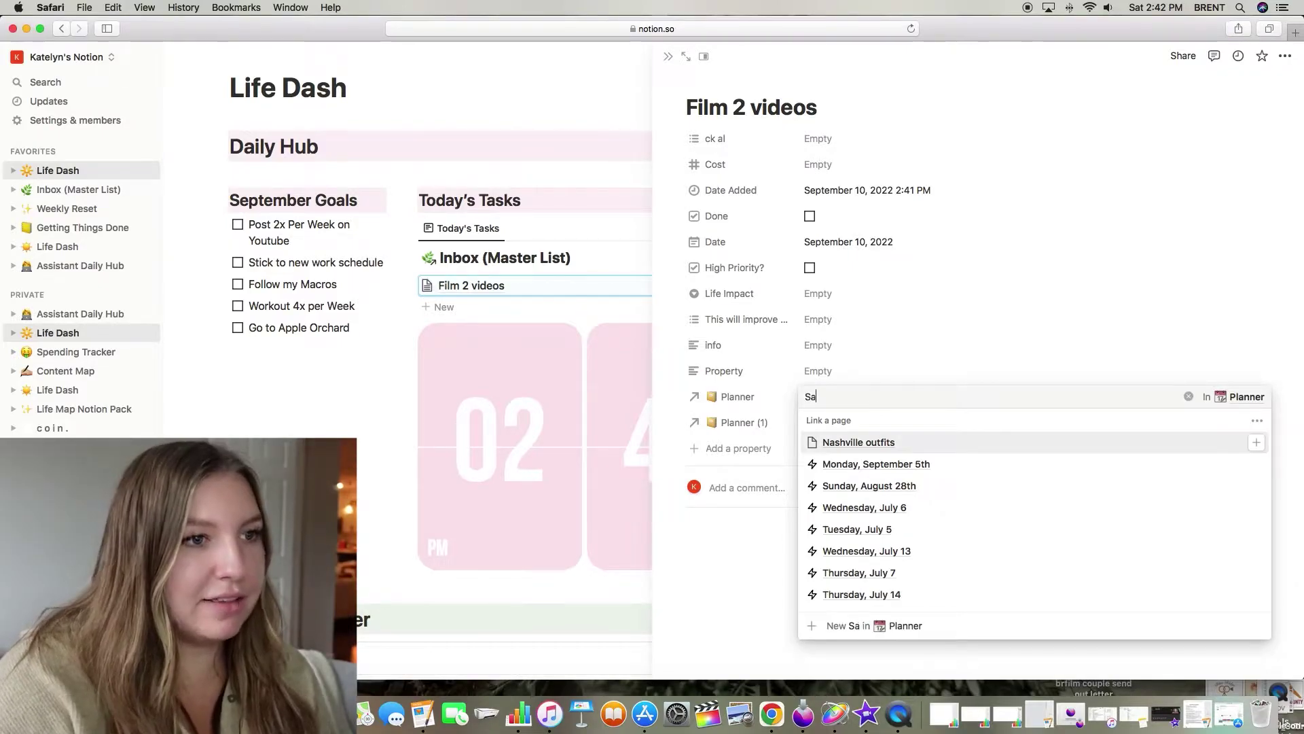
text(tur)
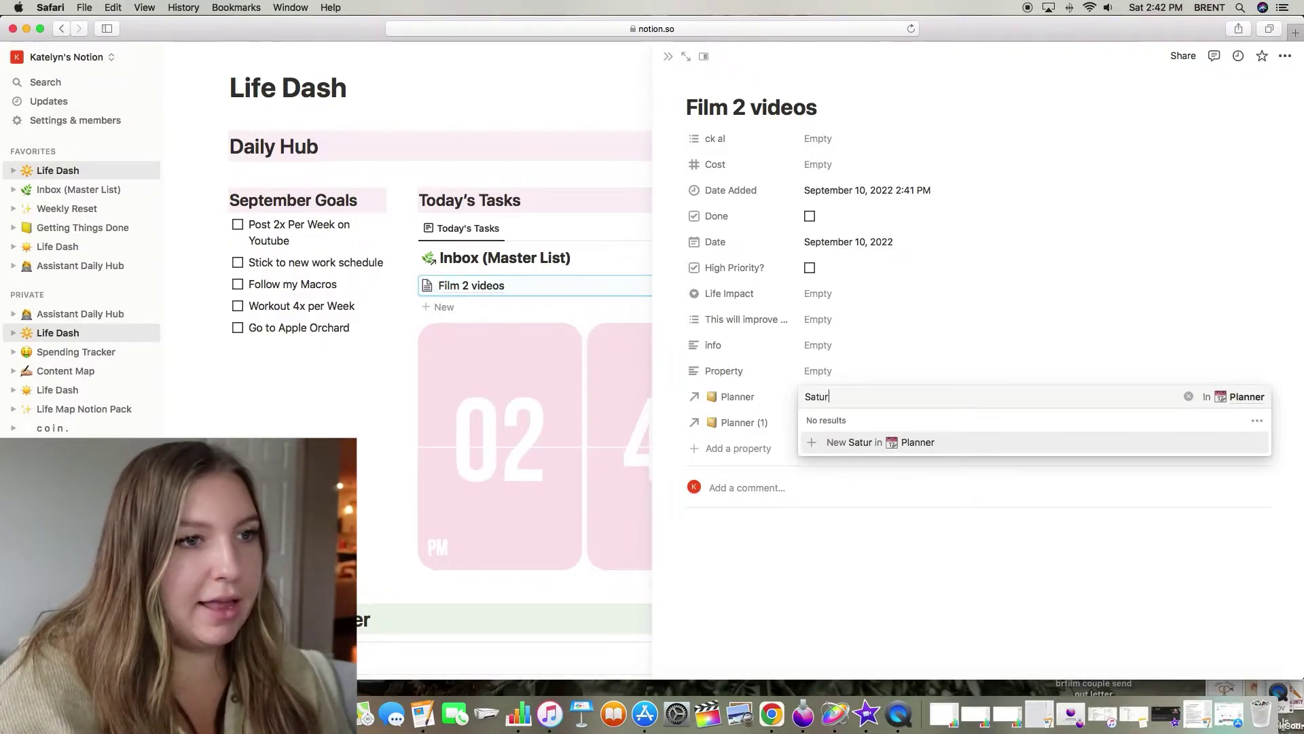
text(day)
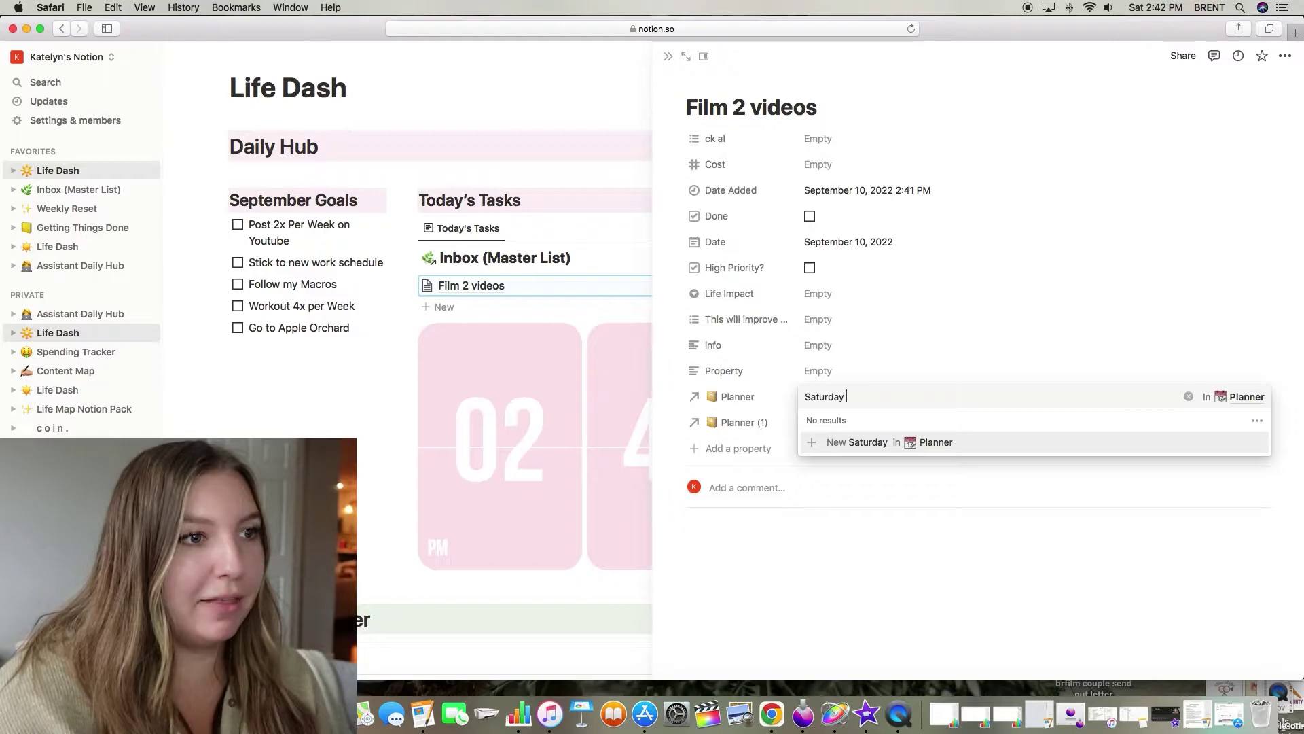
text(,)
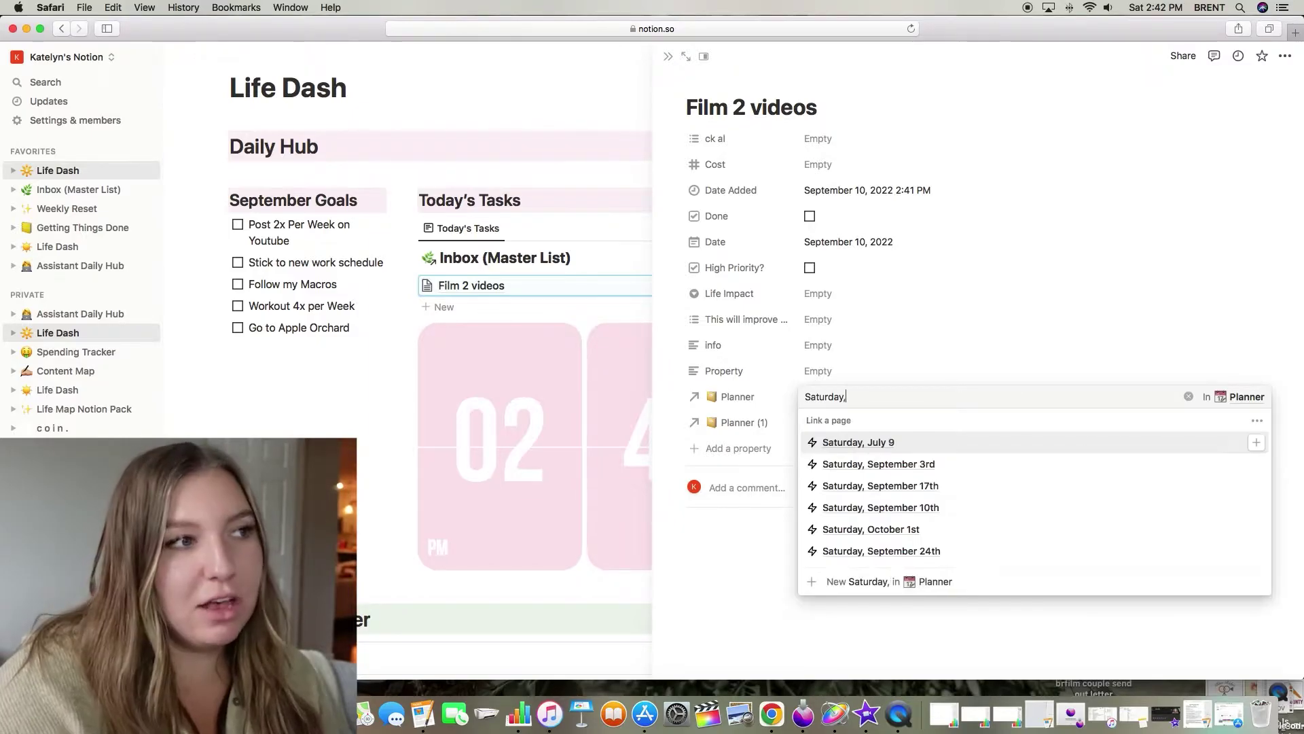
click(937, 507)
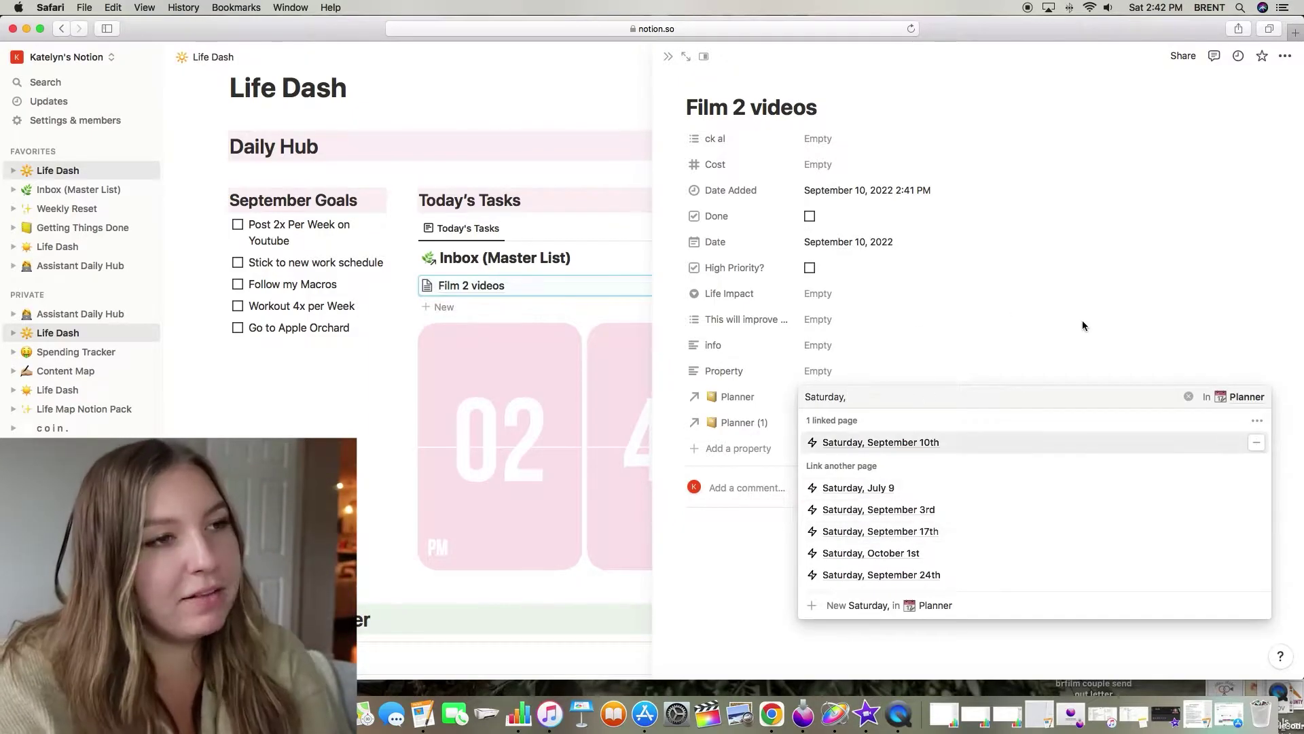
click(752, 569)
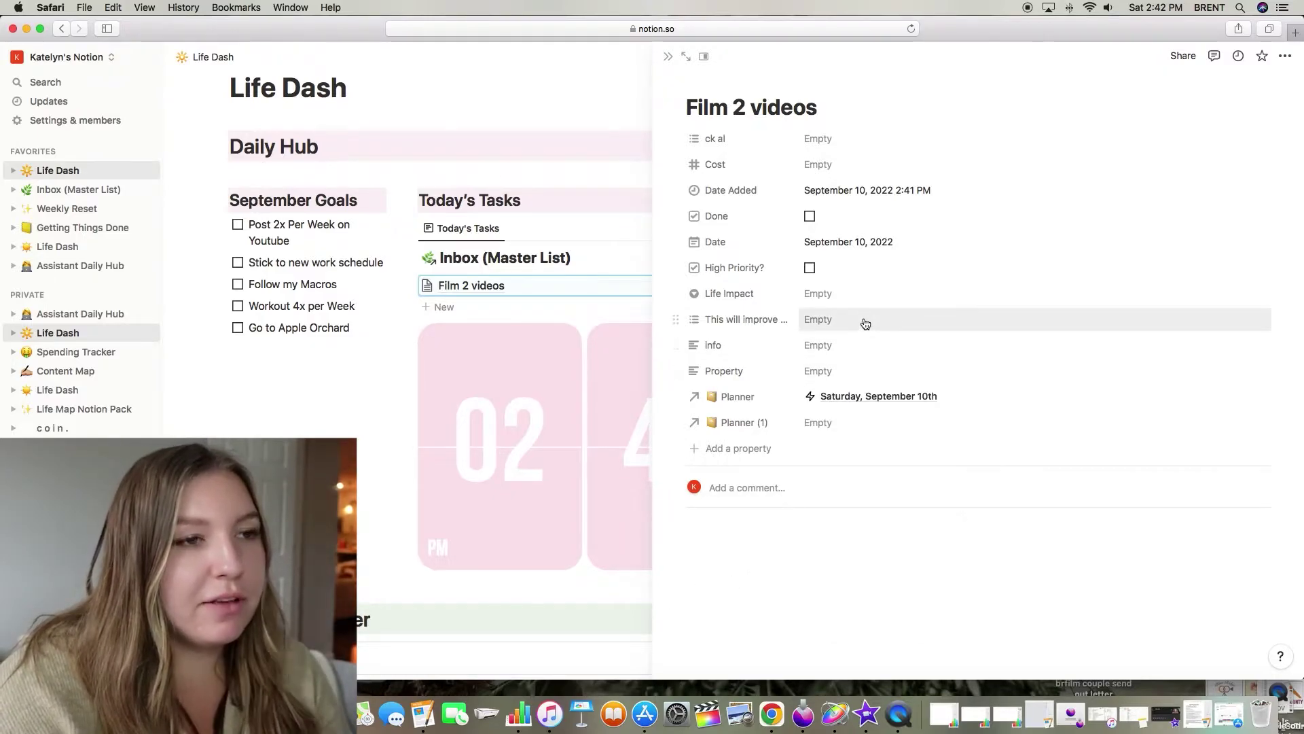
Step: Examine the options offered for the task's Life Impact and "This will improve" properties without choosing any, and close the task
click(841, 299)
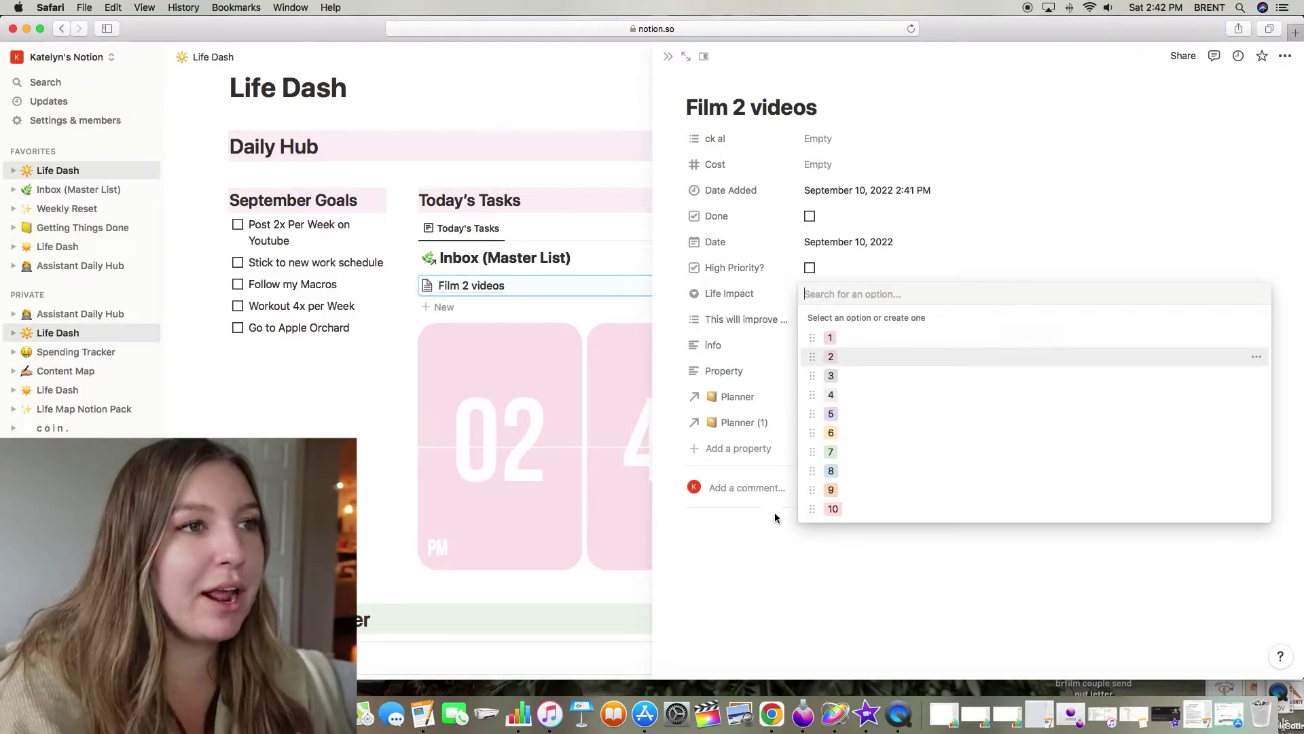
key(Escape)
click(818, 328)
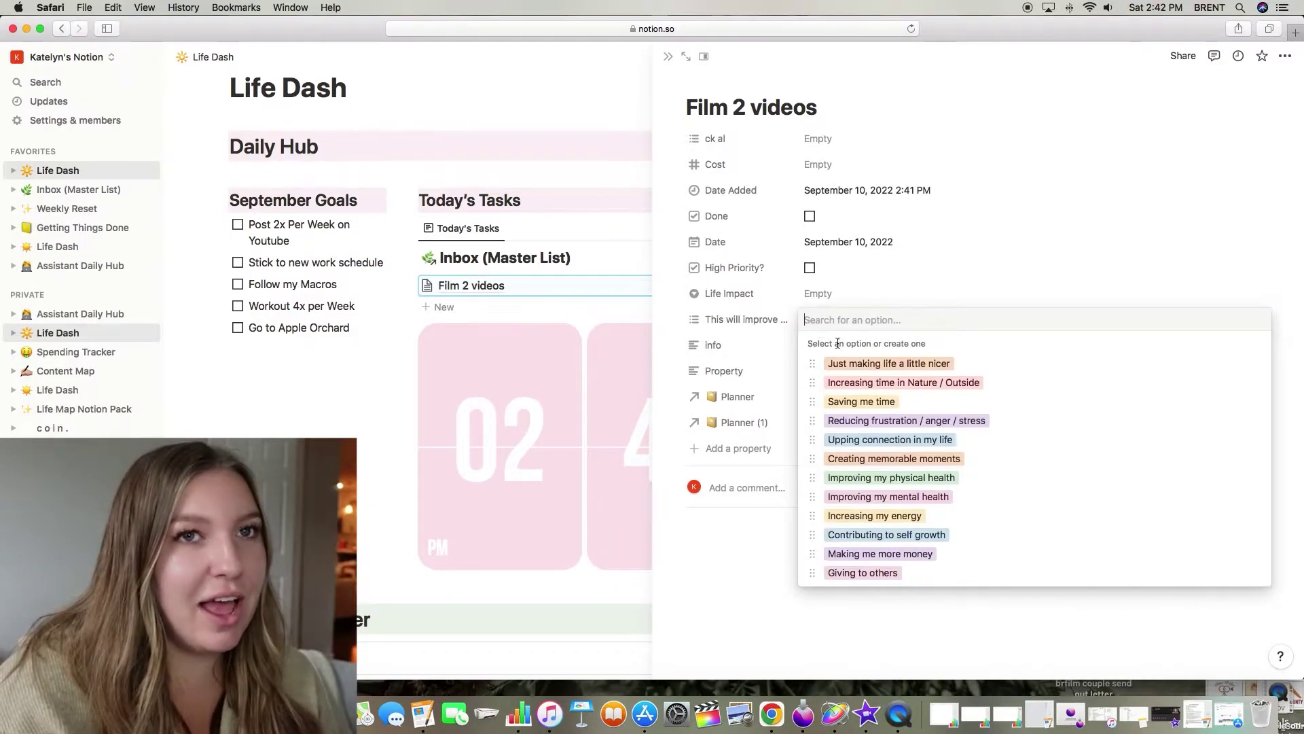
click(729, 558)
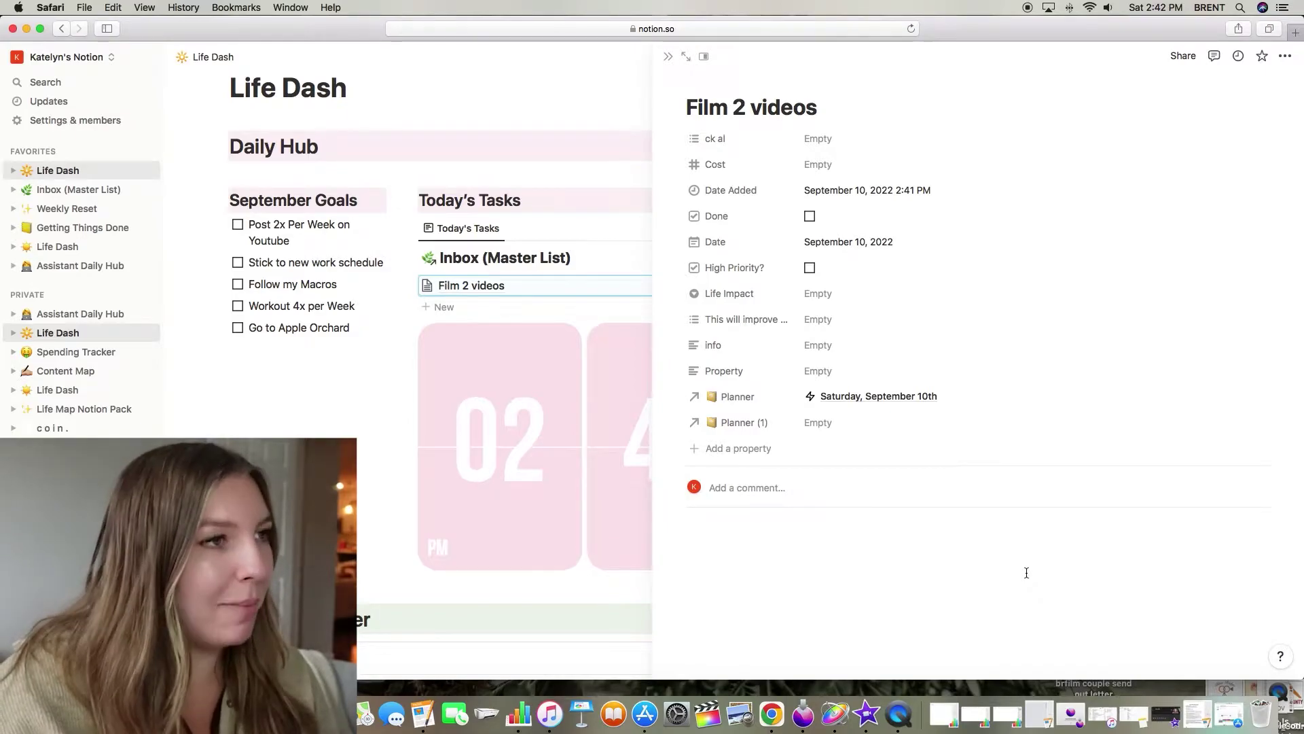
key(Escape)
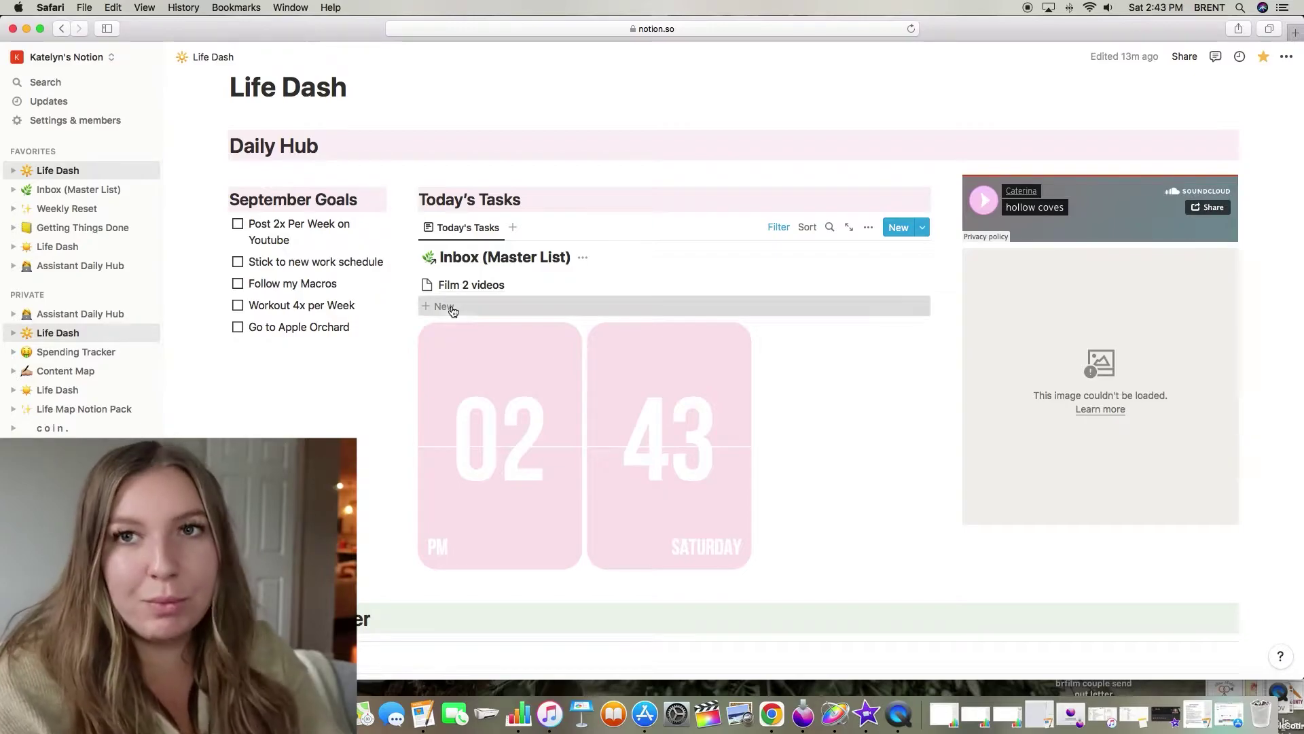
Step: Add another task titled "Update YNAB Budget" to the Today's Tasks list
click(445, 306)
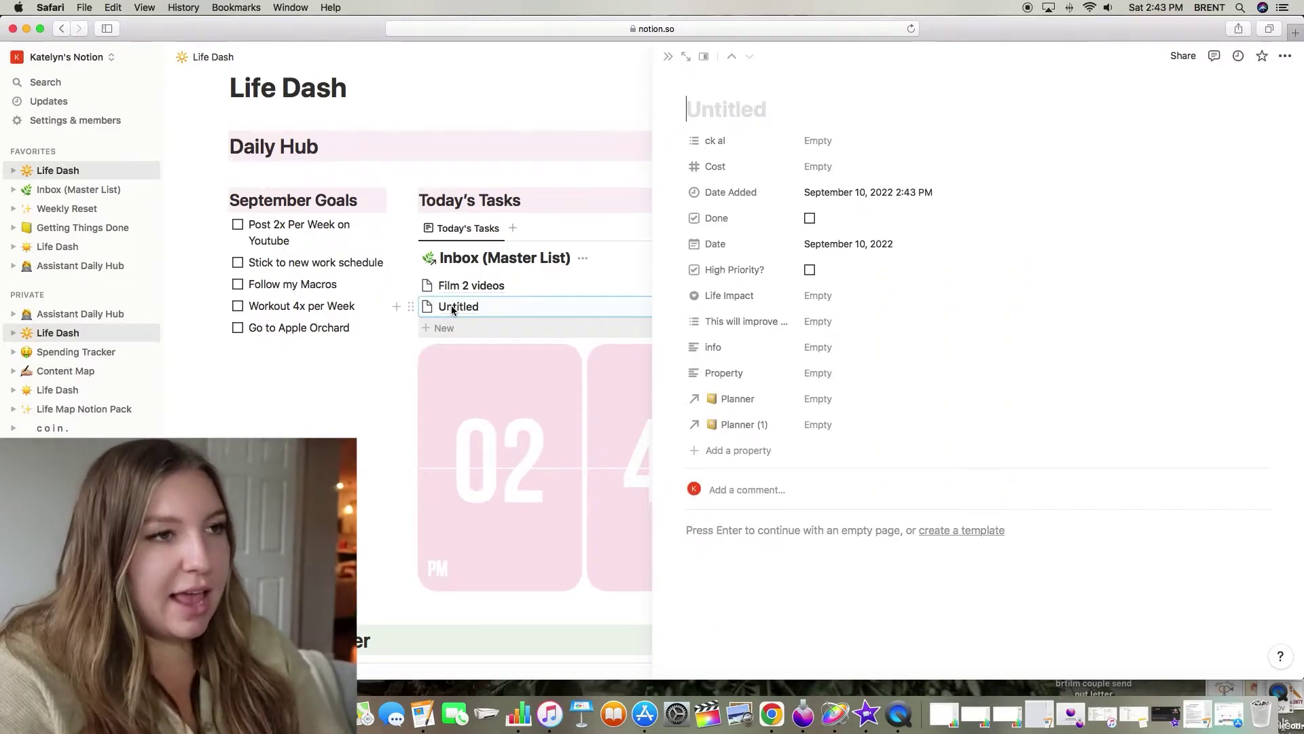
text(Update )
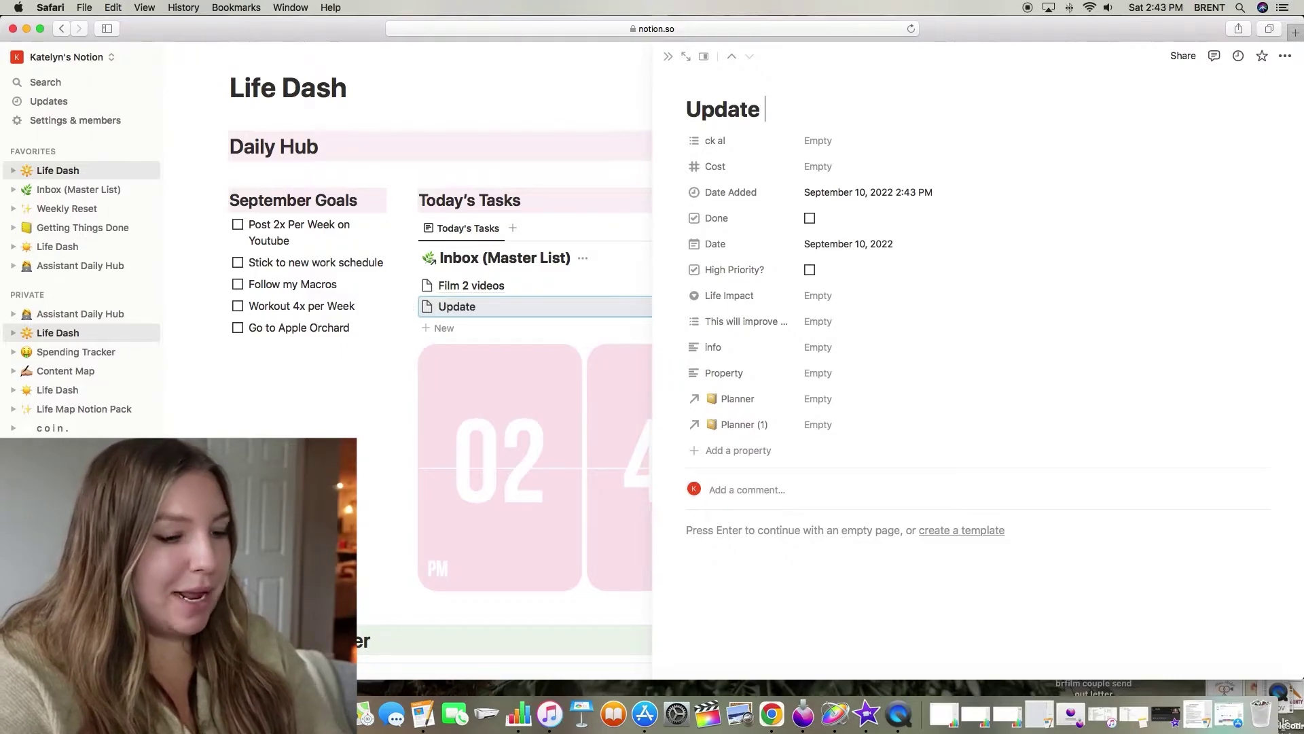
text(Ynab)
key(BackSpace)
key(BackSpace)
key(BackSpace)
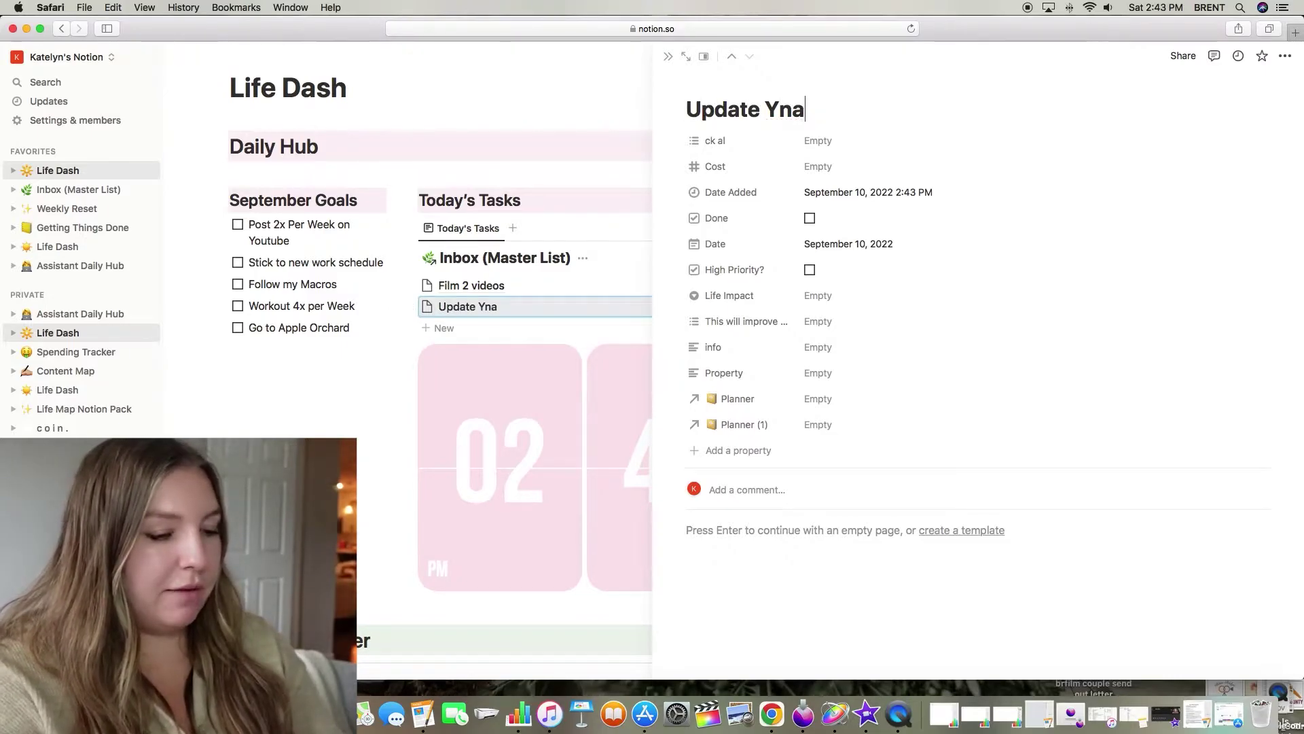
text(NAB Budget)
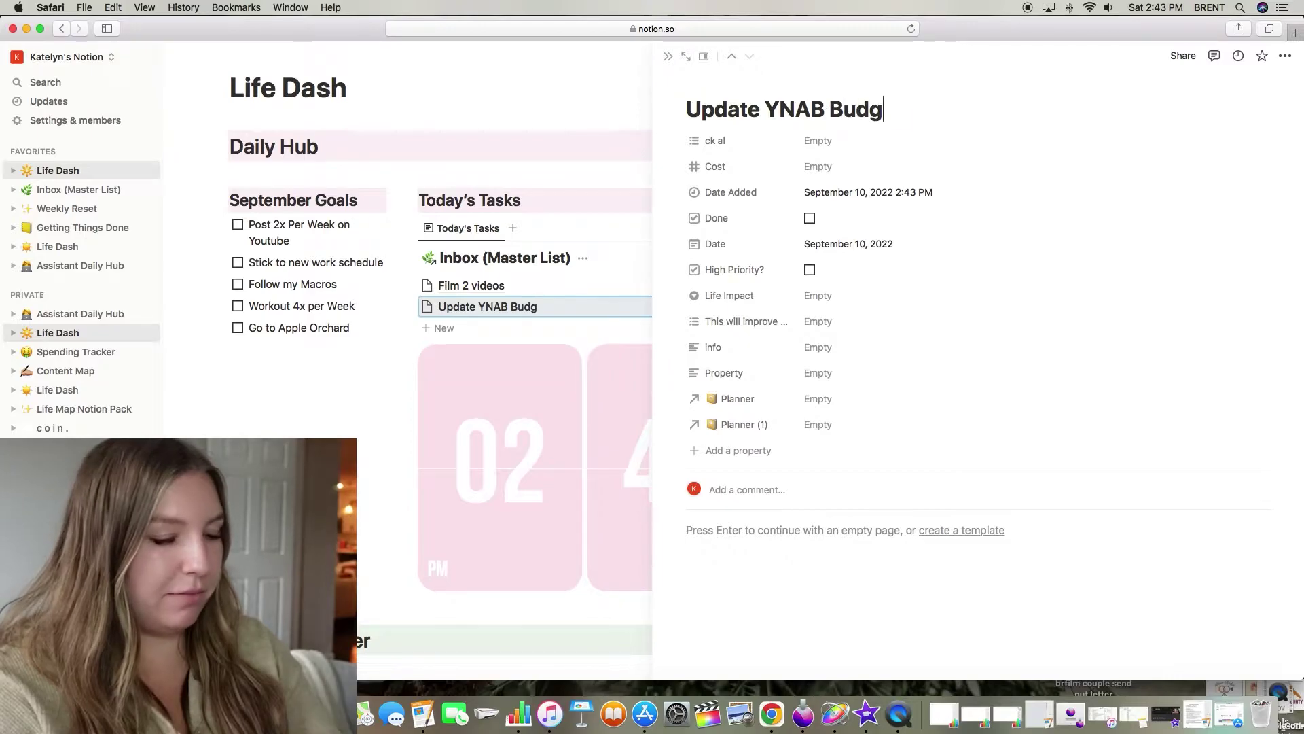
Step: Set the budget task's date to September 11, 2022 and link its Planner relation to Sunday, September 11th
click(849, 244)
click(824, 384)
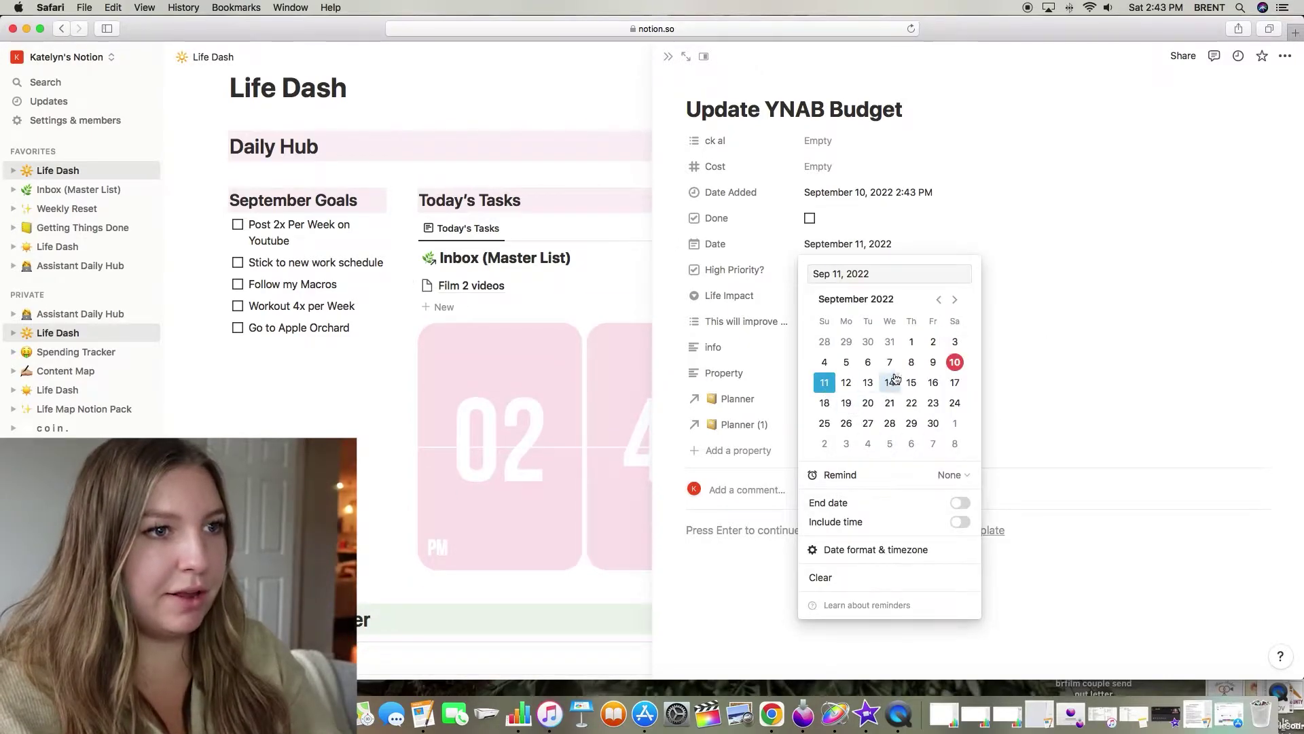
click(1094, 304)
click(830, 399)
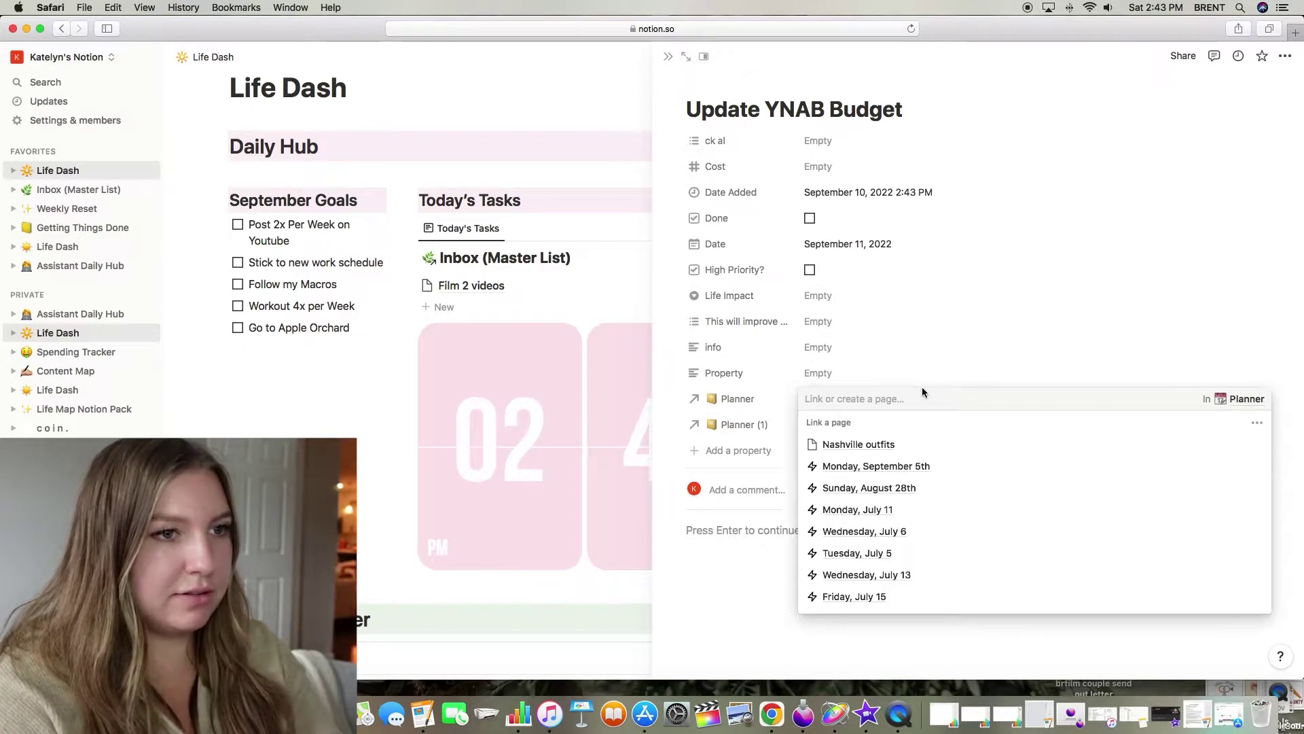
text(sunday, sept)
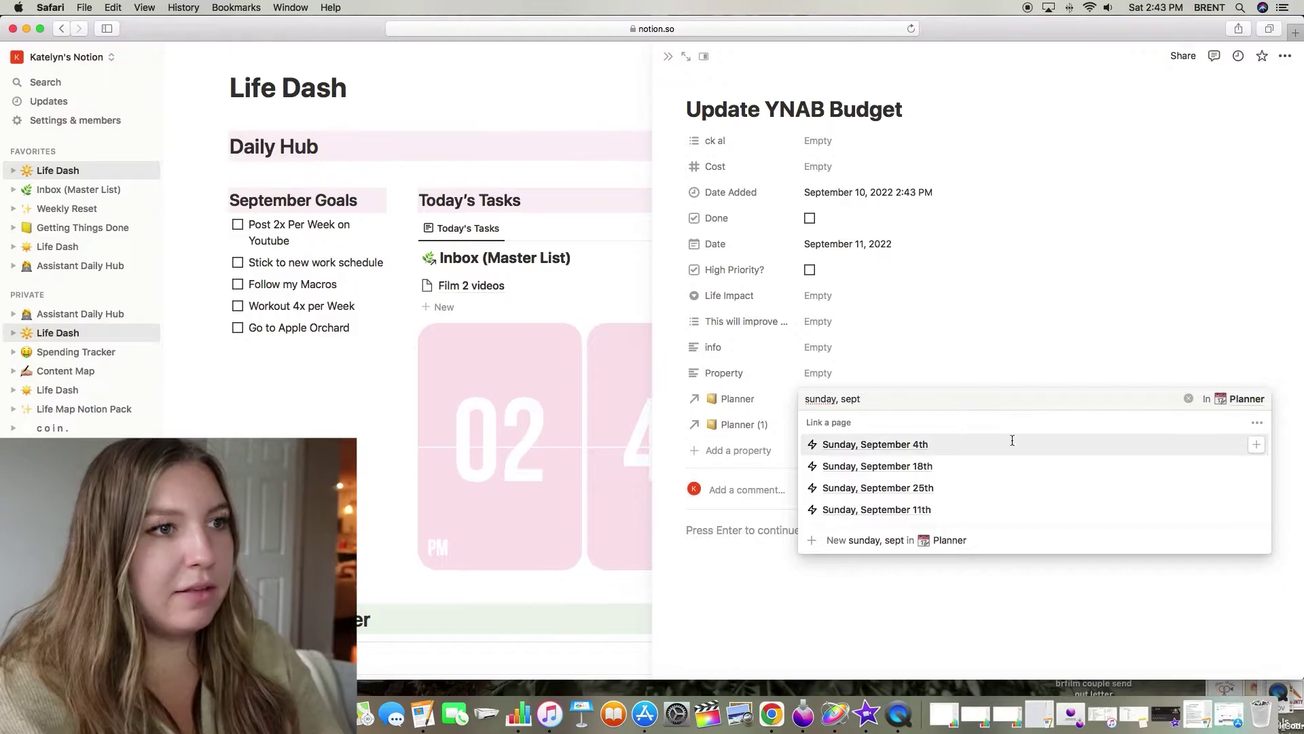
click(952, 512)
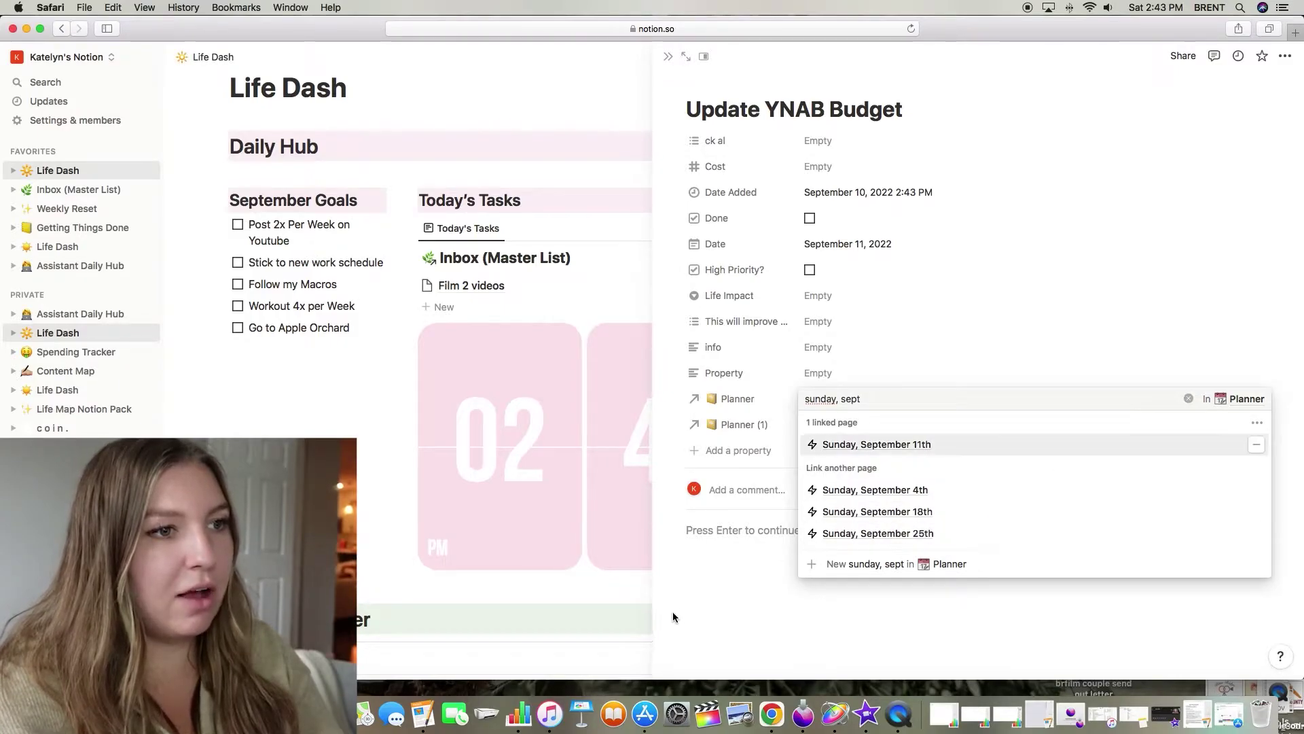
click(774, 583)
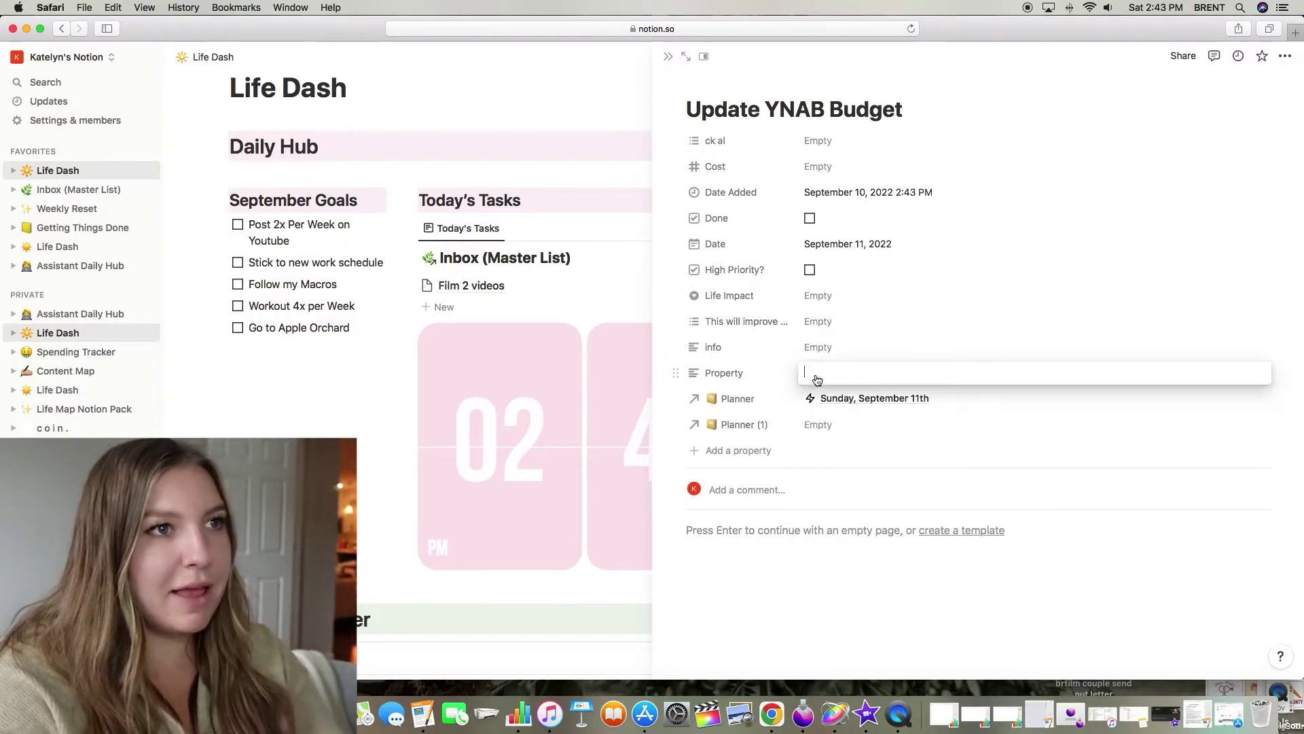
Step: Add the bullet "Call someone to set up budgeting" to the budget task's page body and return to the Life Dash page
key(Return)
text(-)
key(BackSpace)
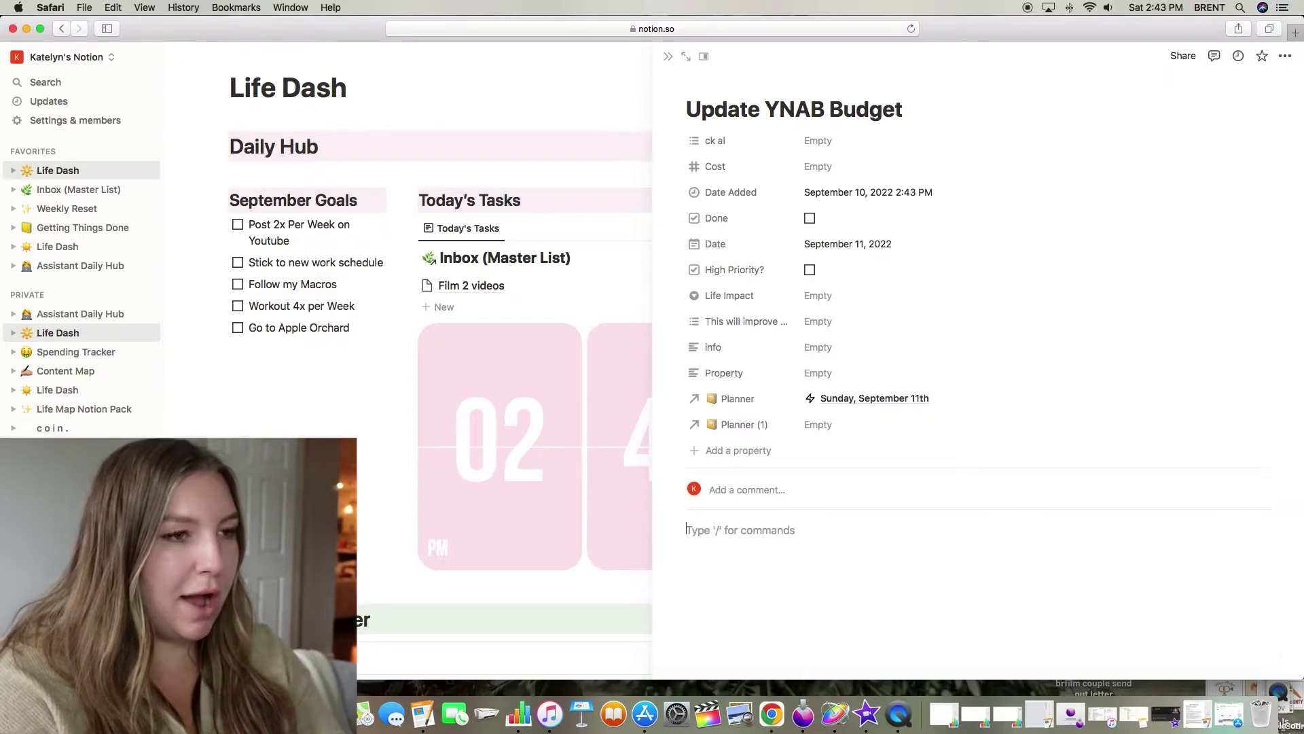
text(-)
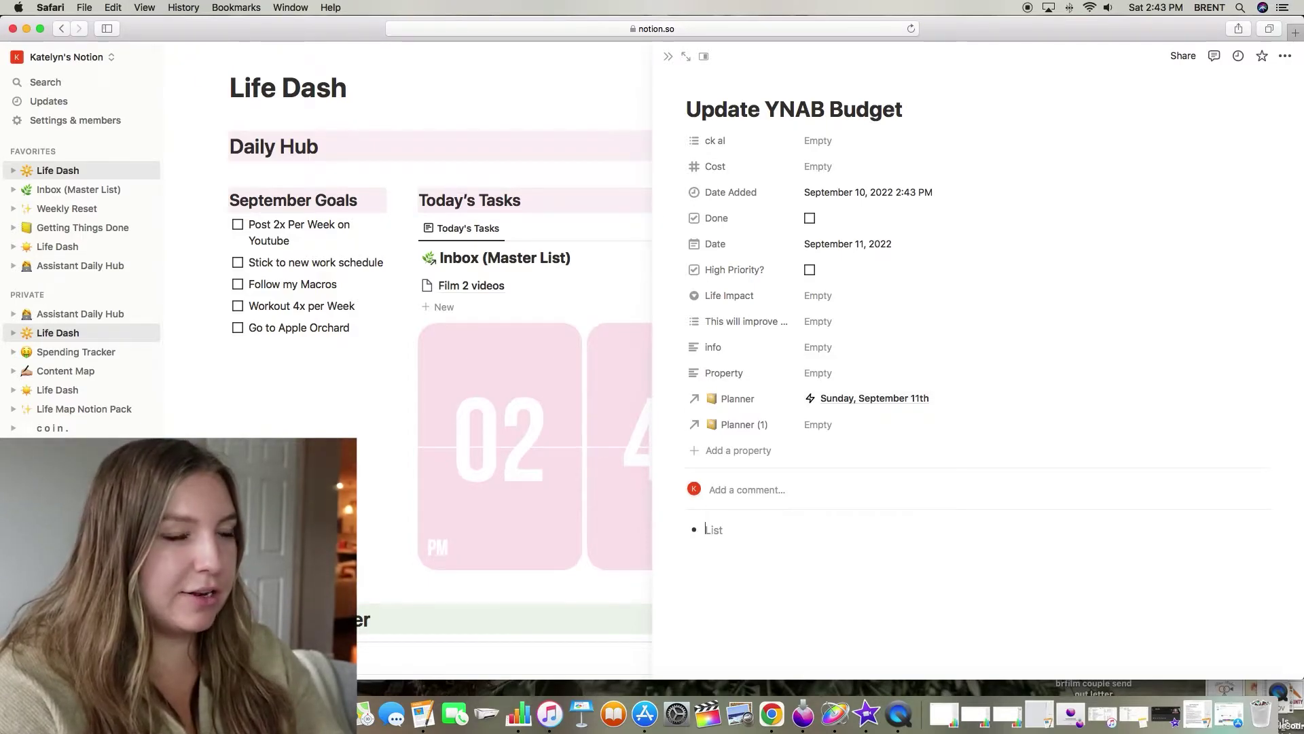
text(omeone)
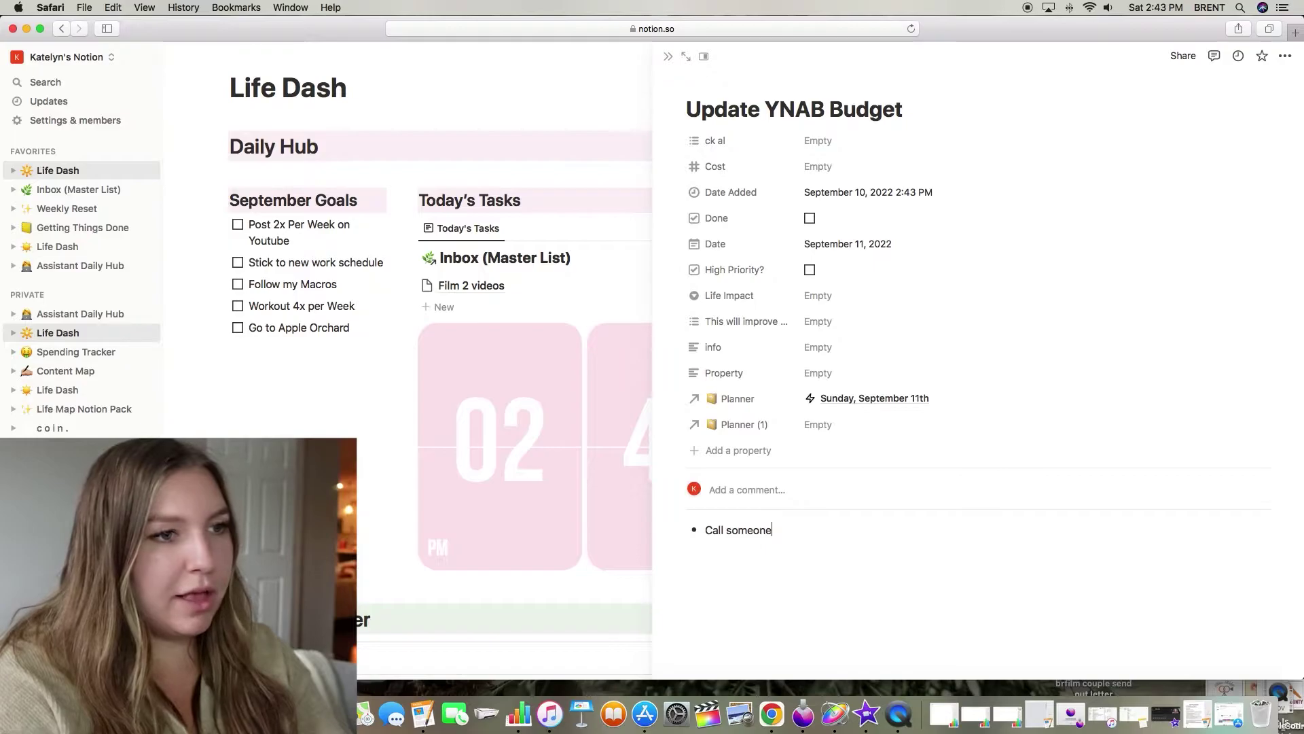
text( to set up budgeting)
key(Return)
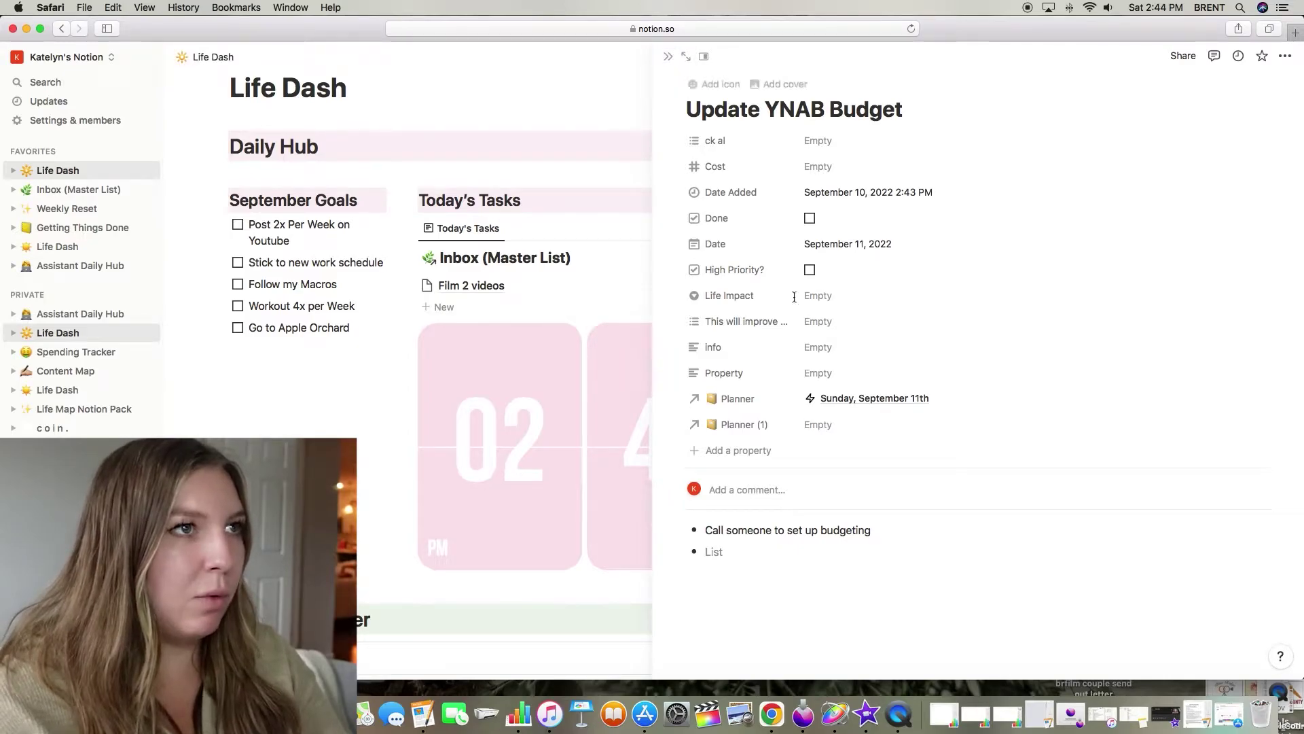
click(668, 56)
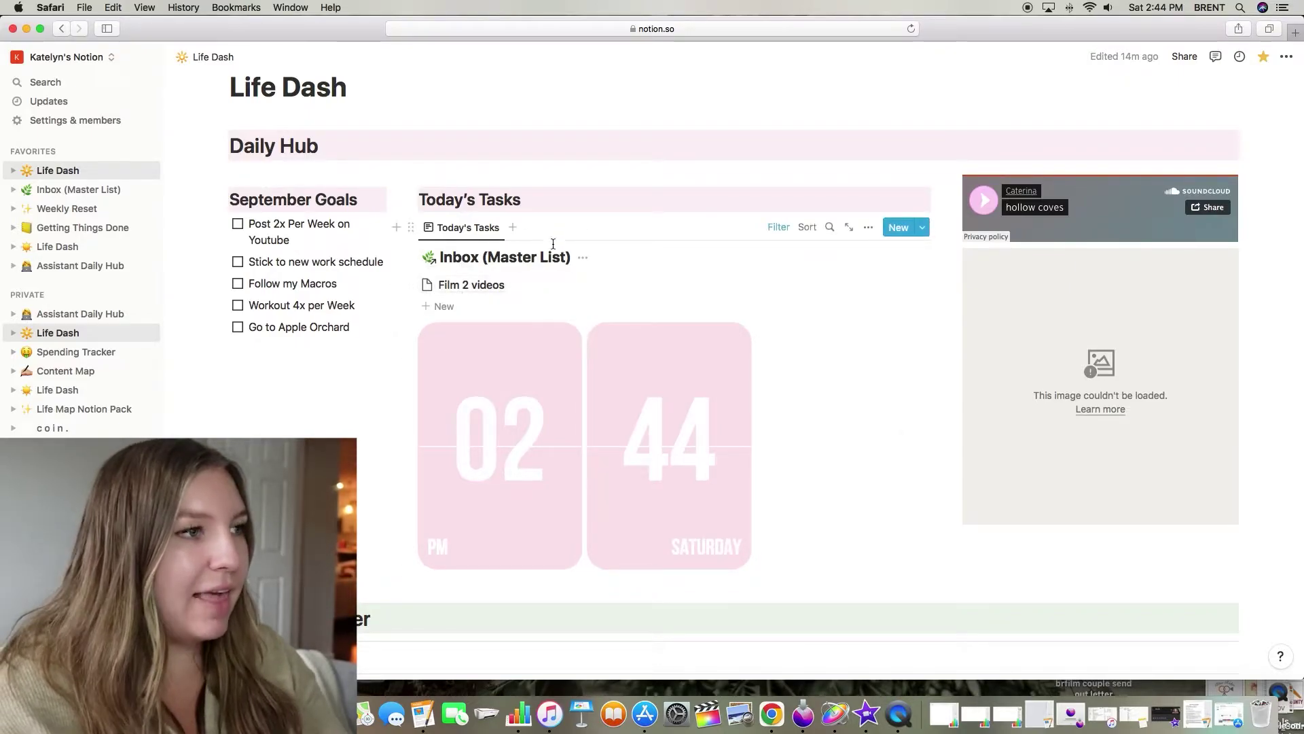
scroll(525, 270, down, 5)
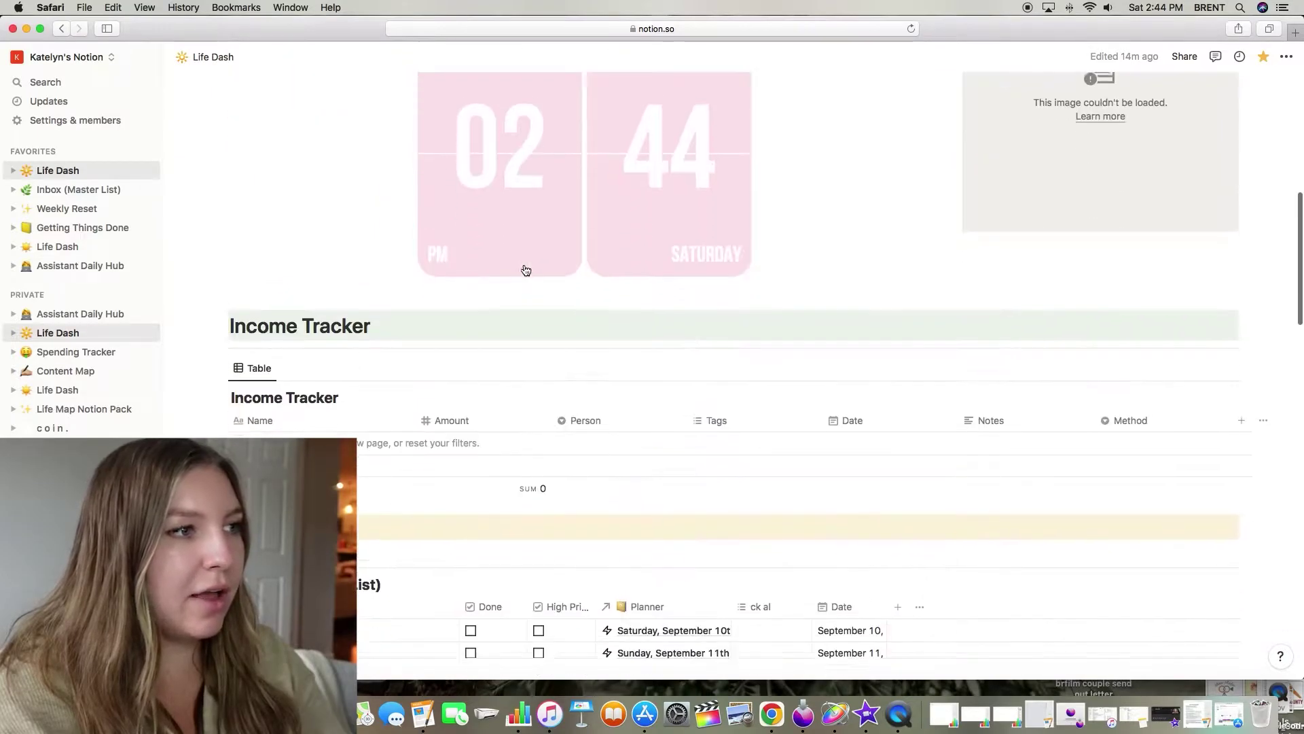
Step: Add an income entry named "Test Vagaro" with an amount of 536 to the Income Tracker
scroll(523, 265, down, 3)
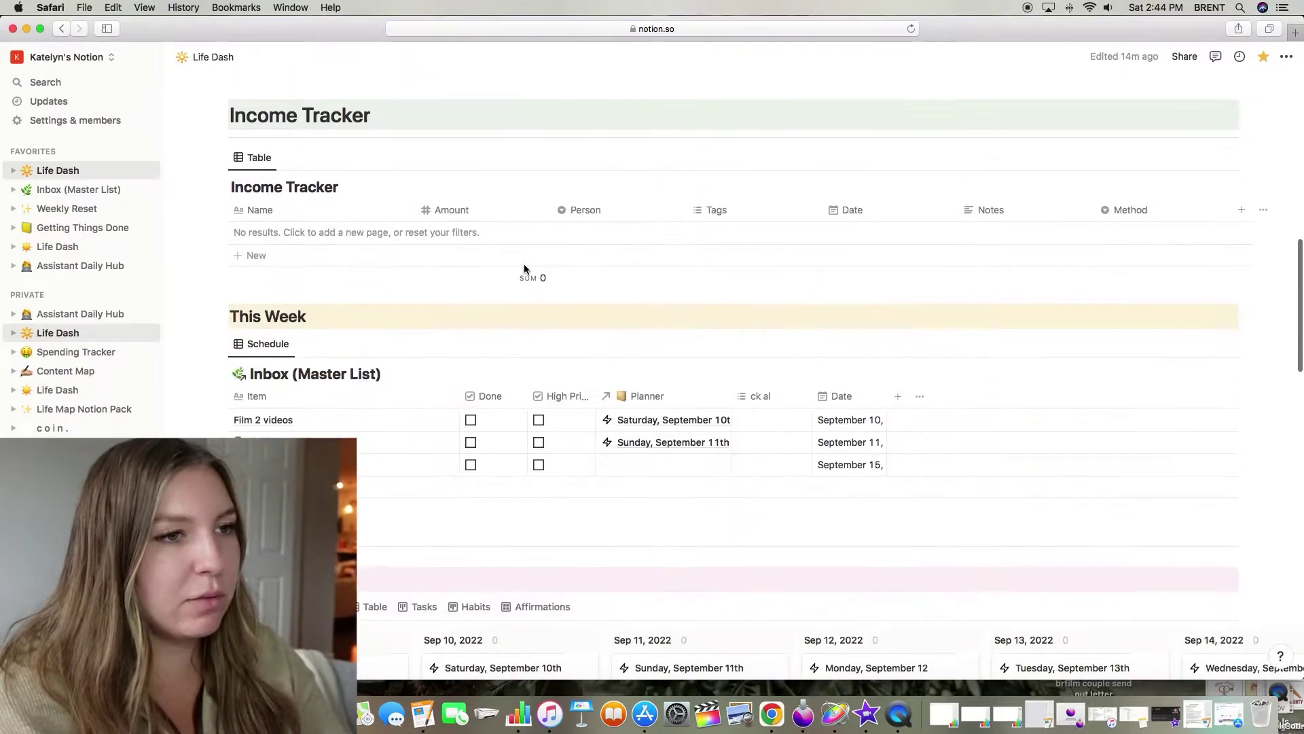
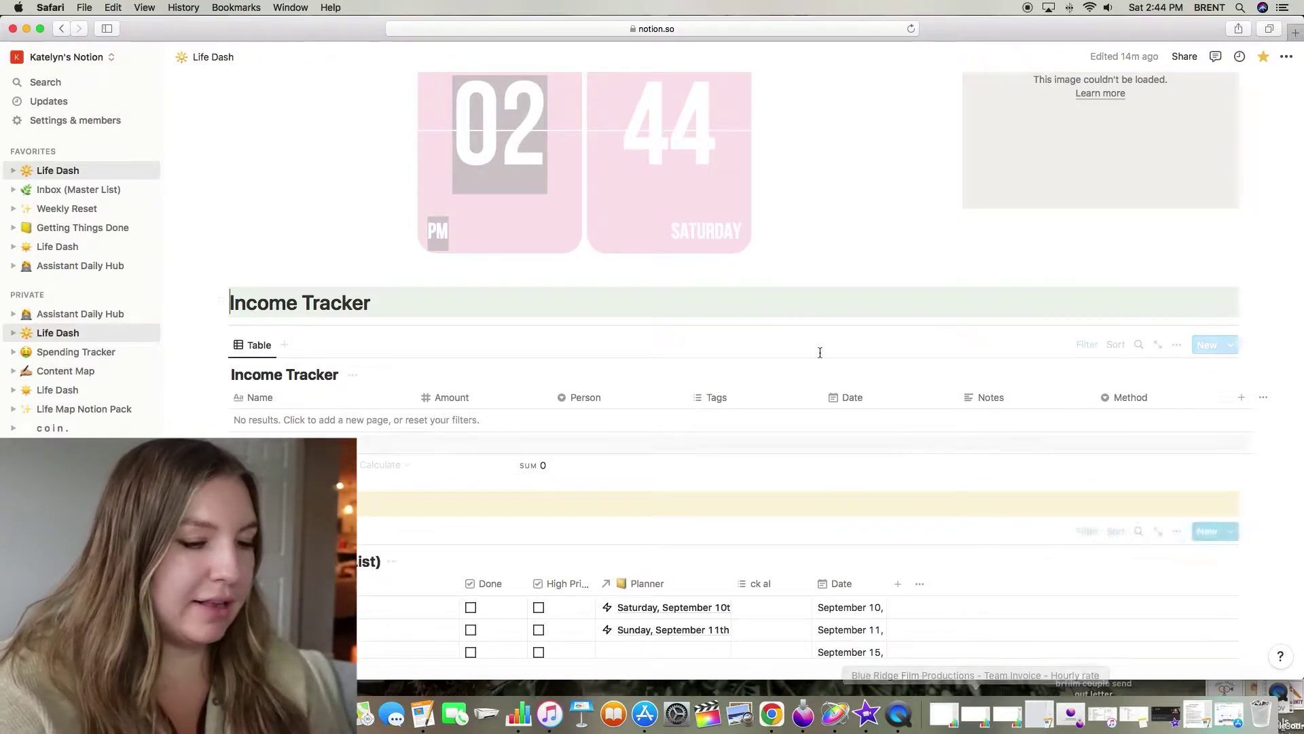
scroll(804, 357, down, 3)
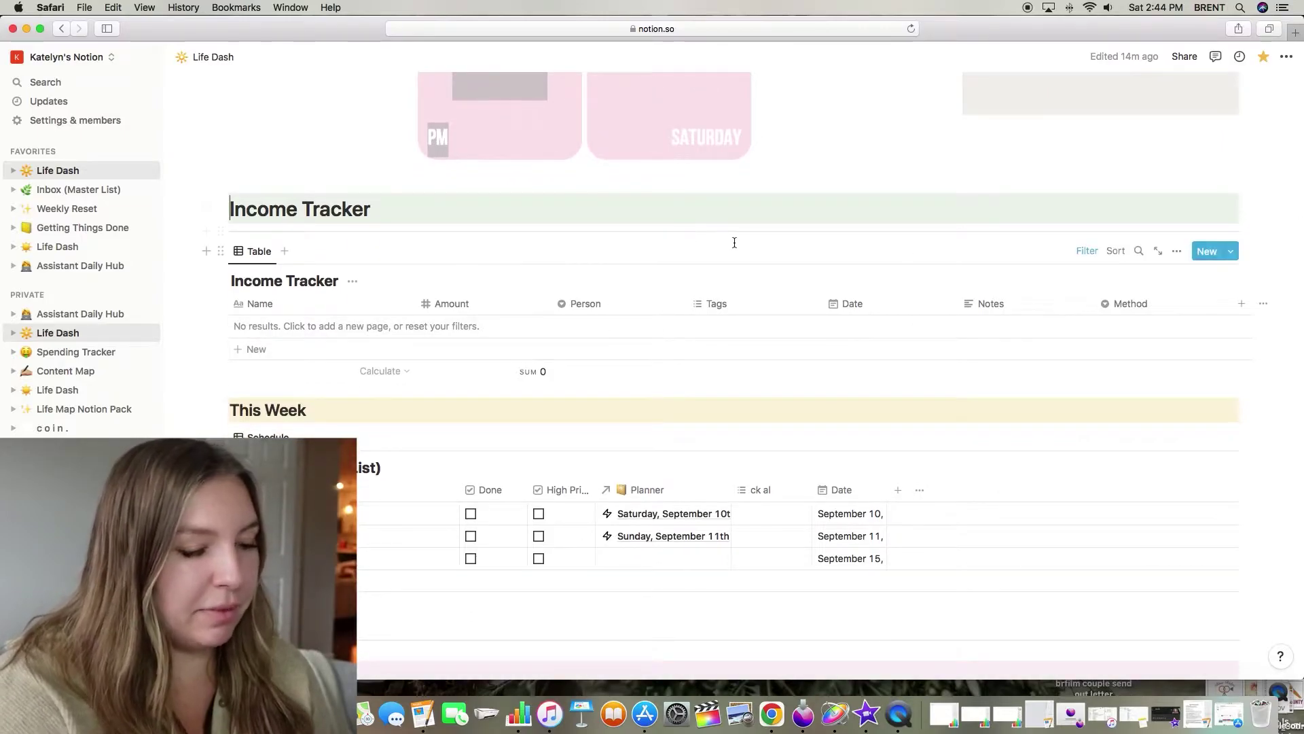
click(262, 326)
text(Test)
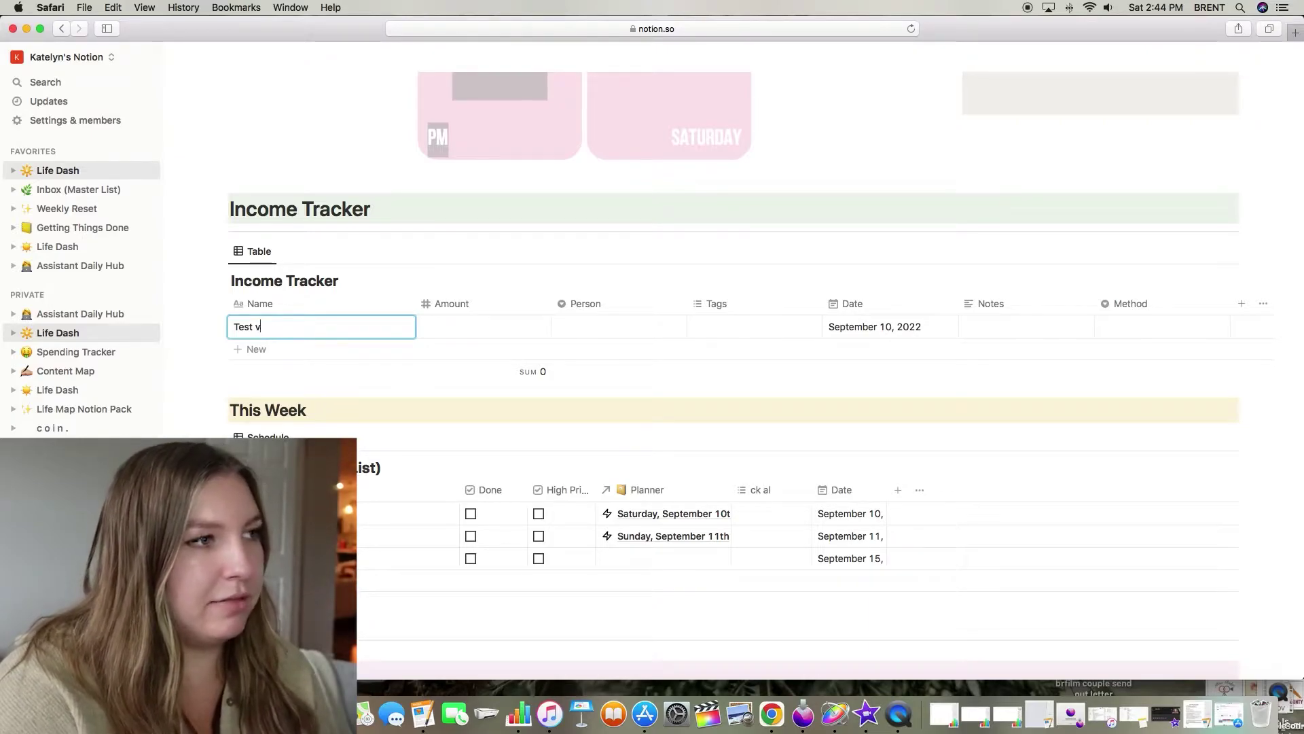
text(Vagaro)
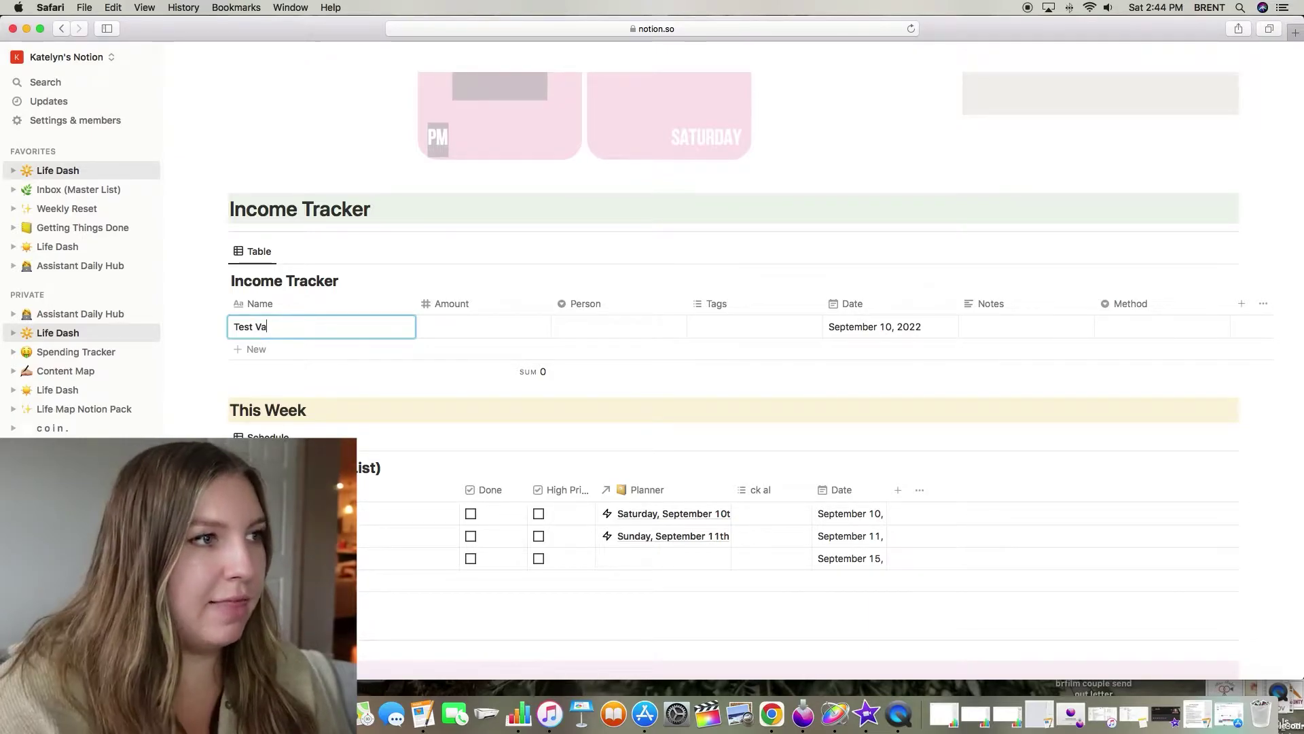
click(518, 329)
text(536)
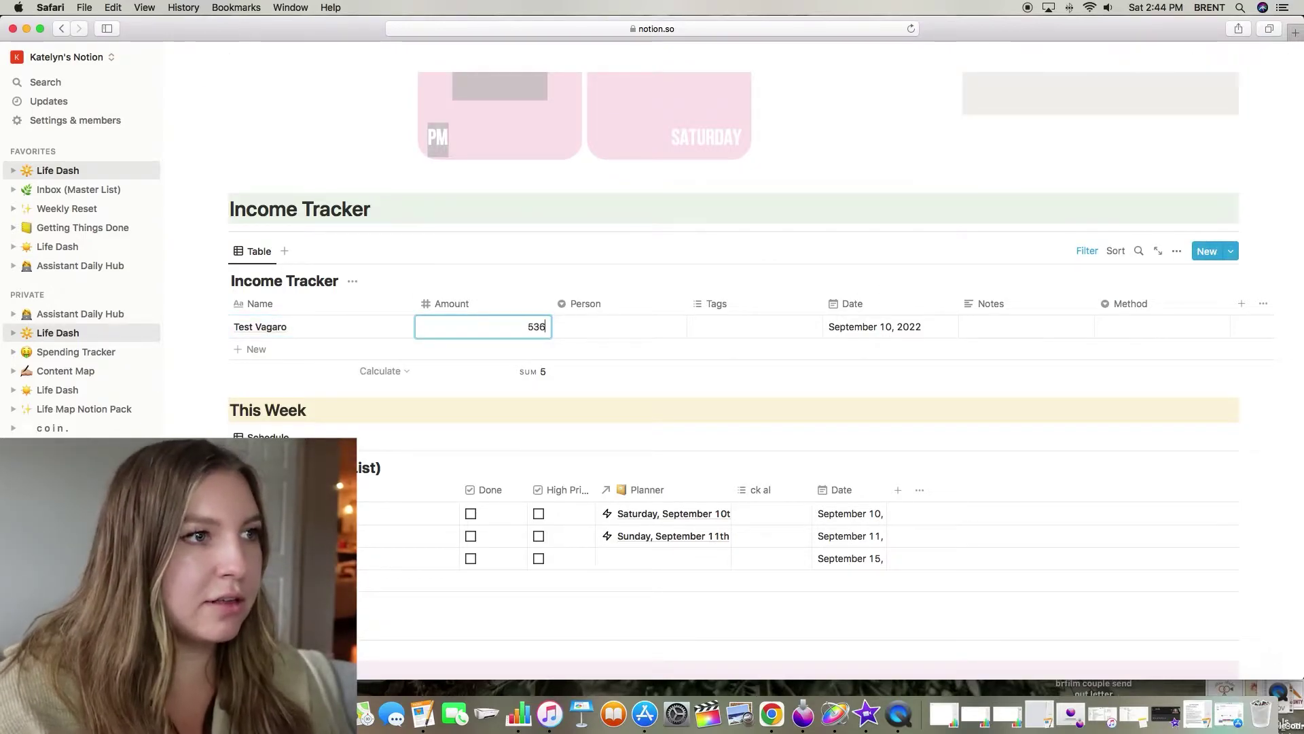
Step: Assign the first listed person to the Test Vagaro entry and tag it Services, leaving its notes empty
click(633, 331)
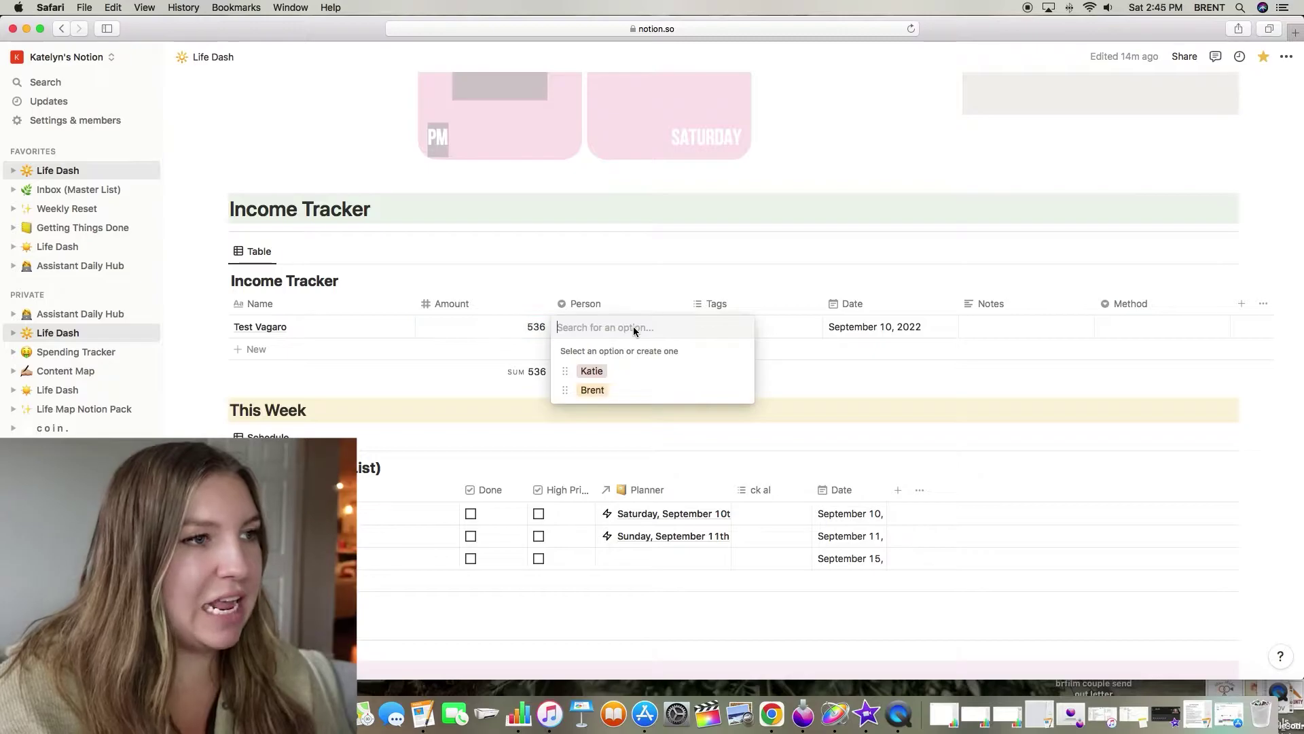
click(611, 371)
click(733, 329)
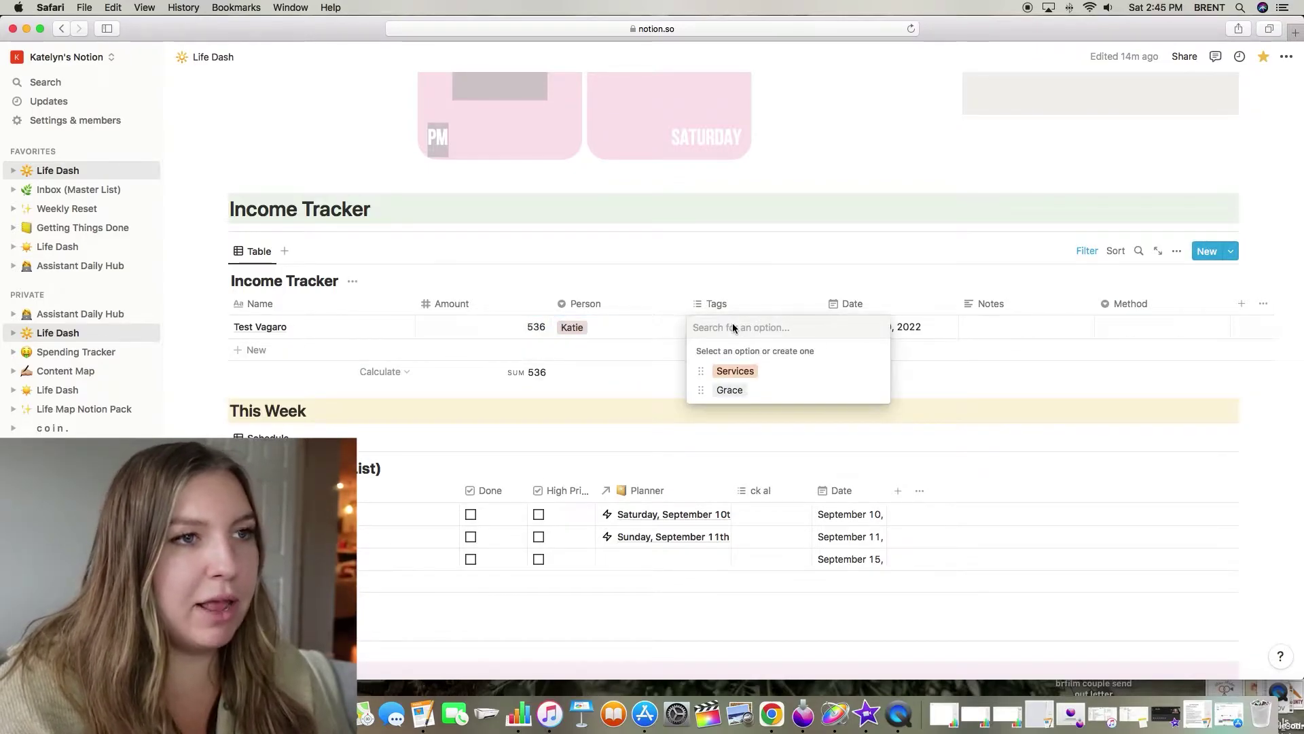
click(740, 376)
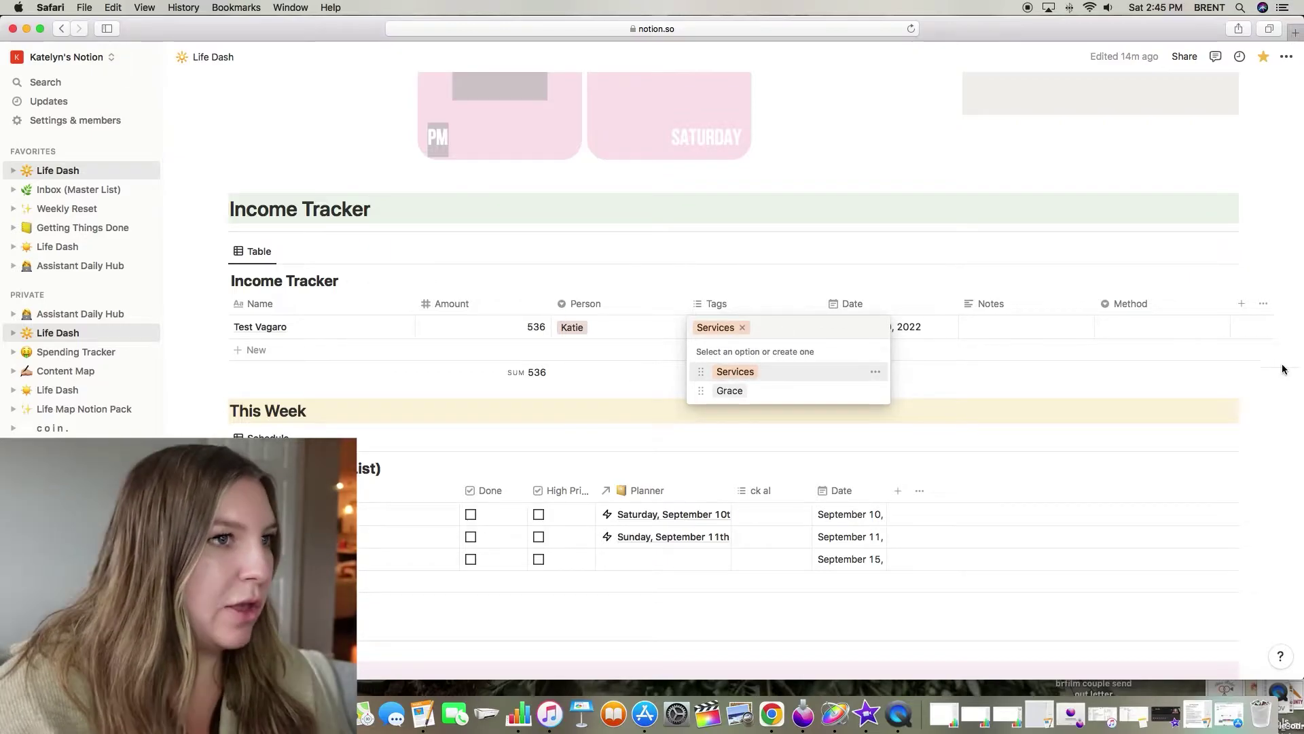
click(1025, 332)
click(978, 333)
key(Escape)
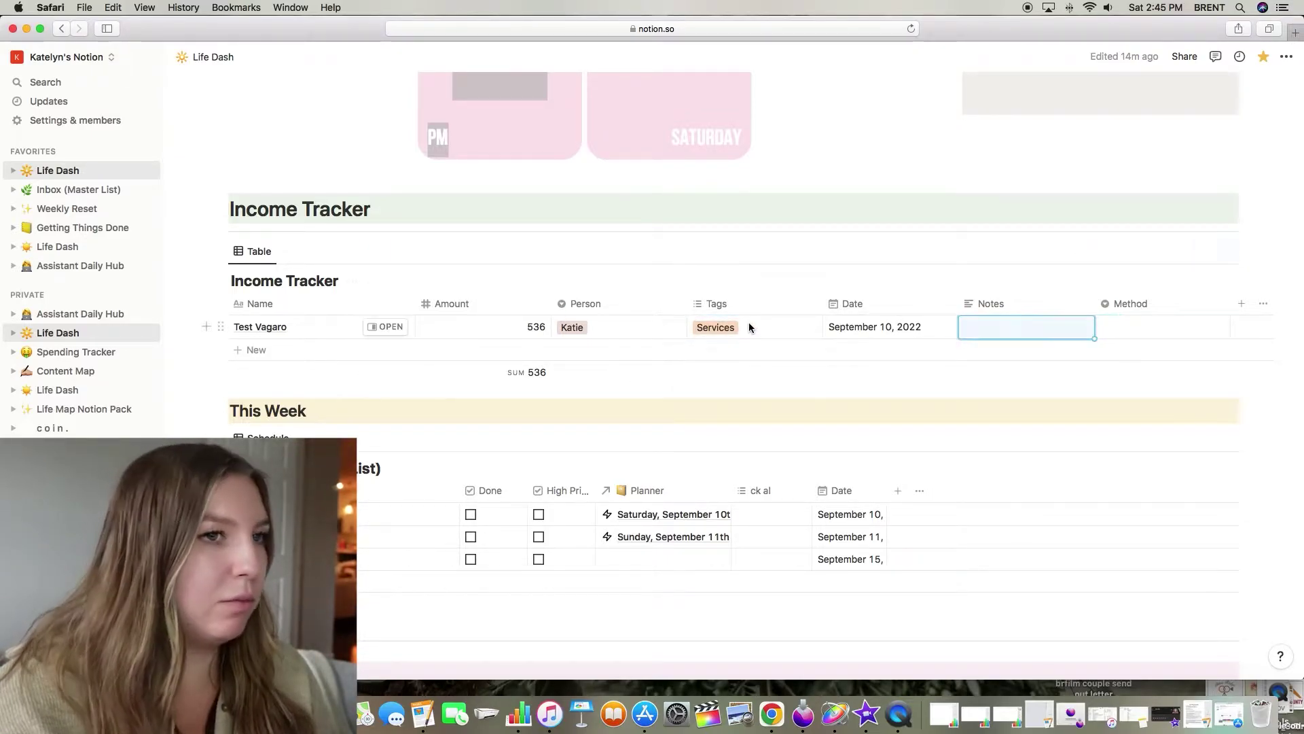
click(715, 333)
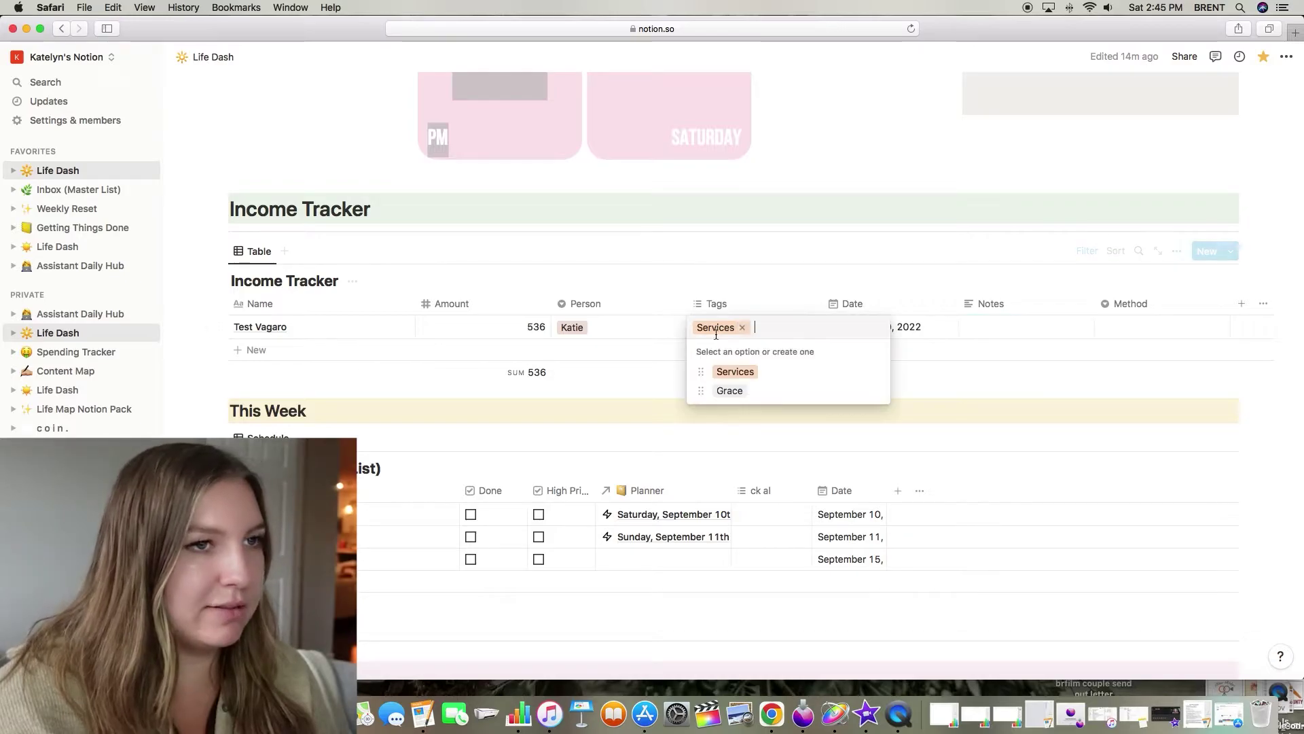
click(1017, 329)
click(1017, 329)
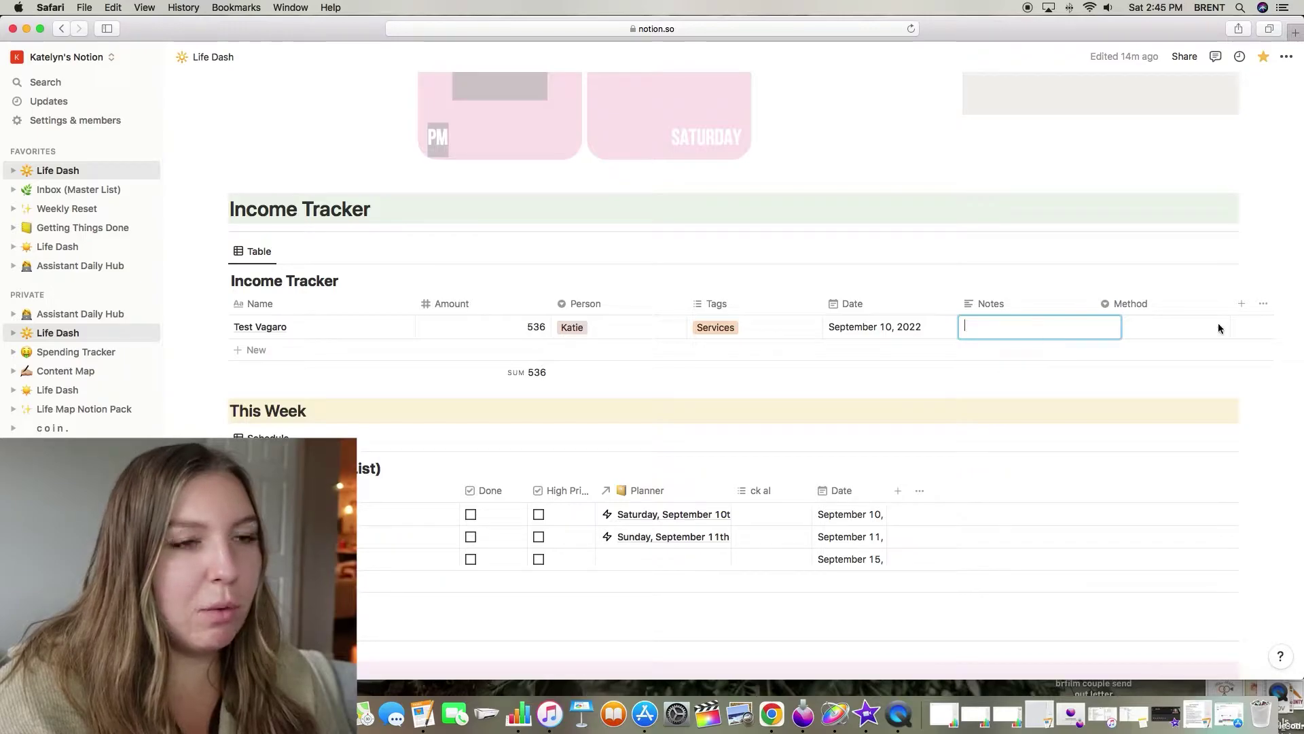
key(Escape)
Step: Set the Test Vagaro entry's payment method to Vagaro
scroll(1067, 332, right, 1)
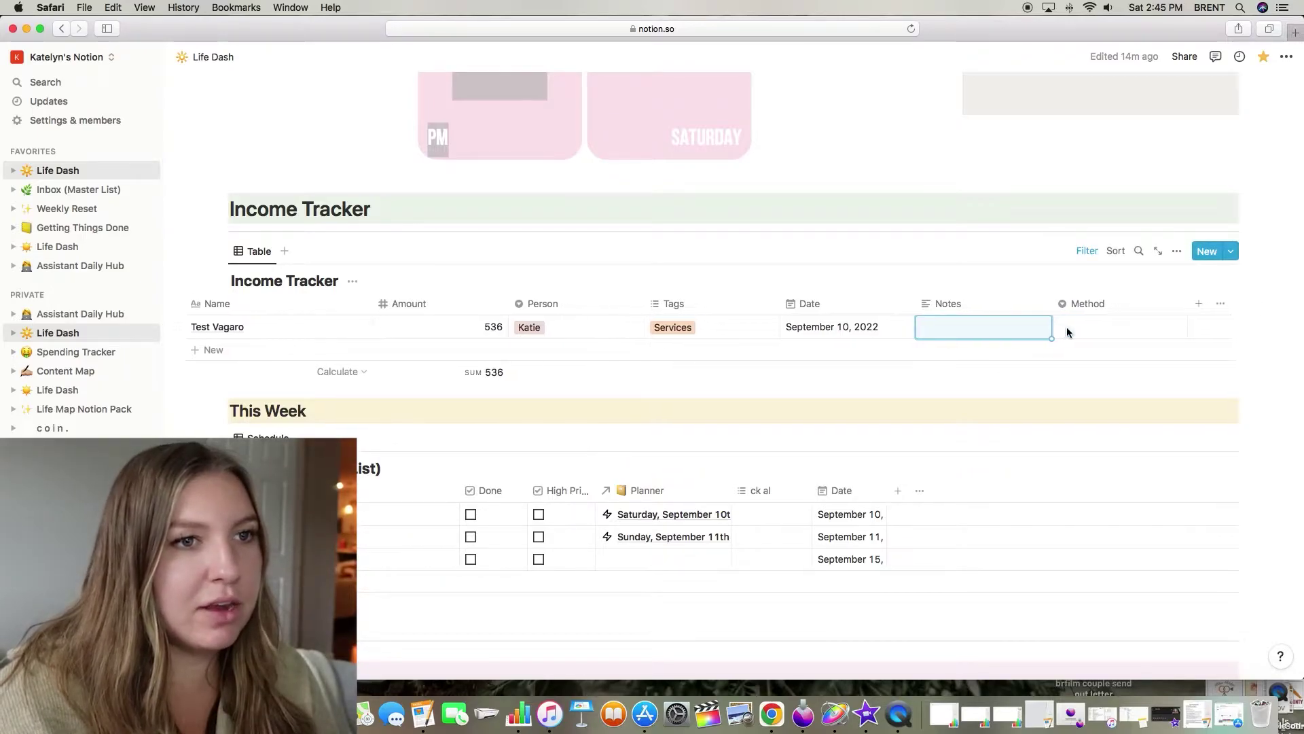
click(1066, 329)
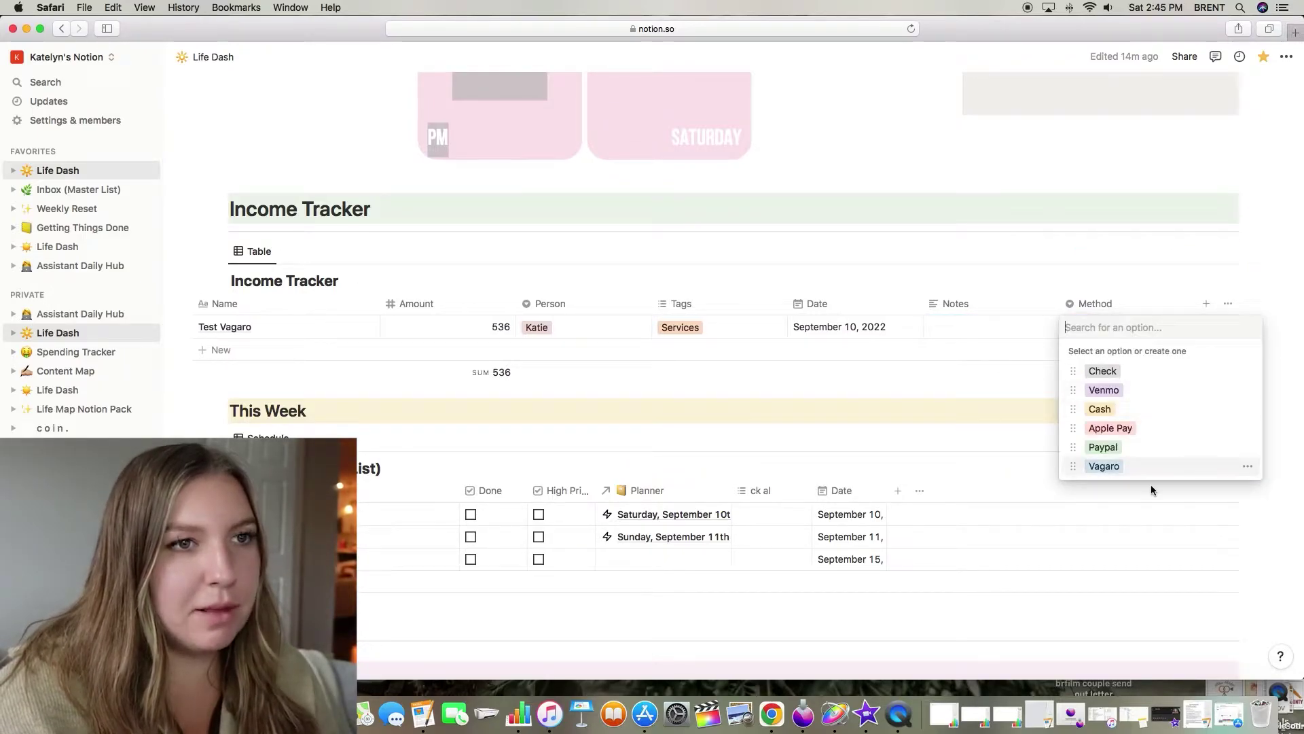
click(1115, 469)
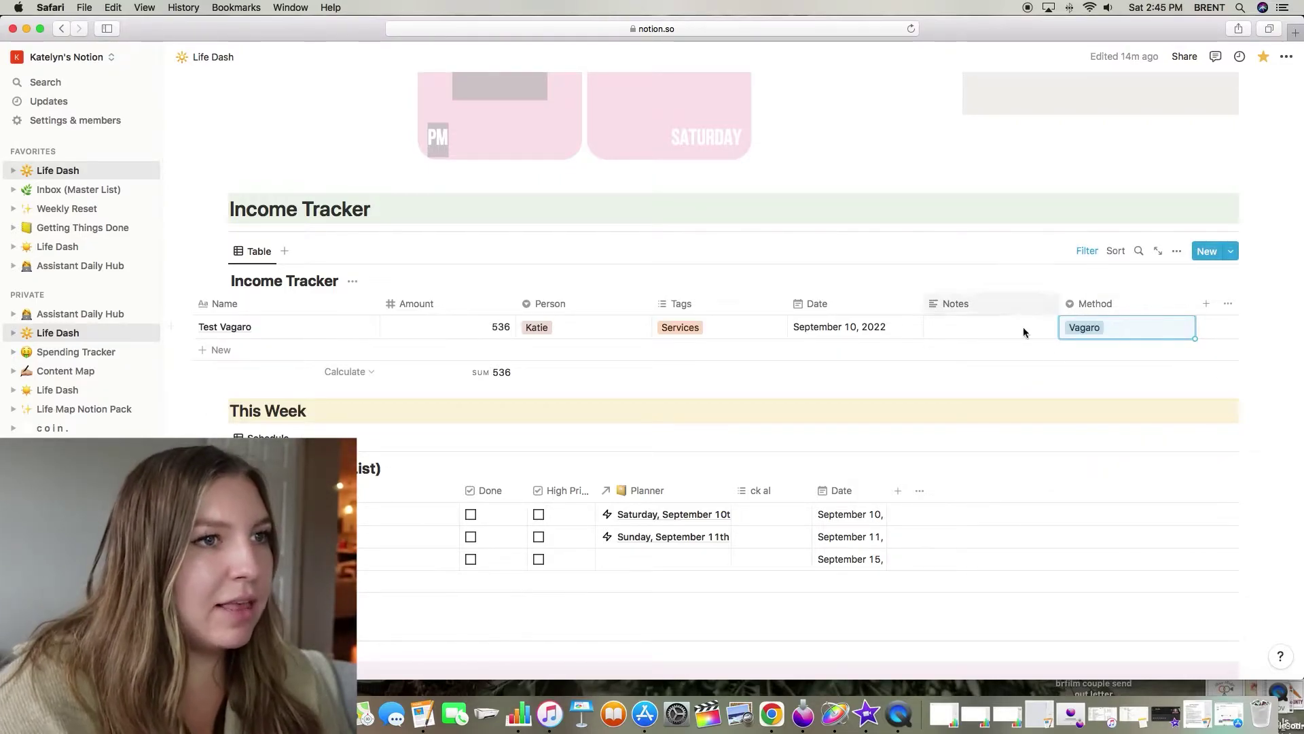
scroll(663, 349, left, 1)
scroll(1100, 344, right, 1)
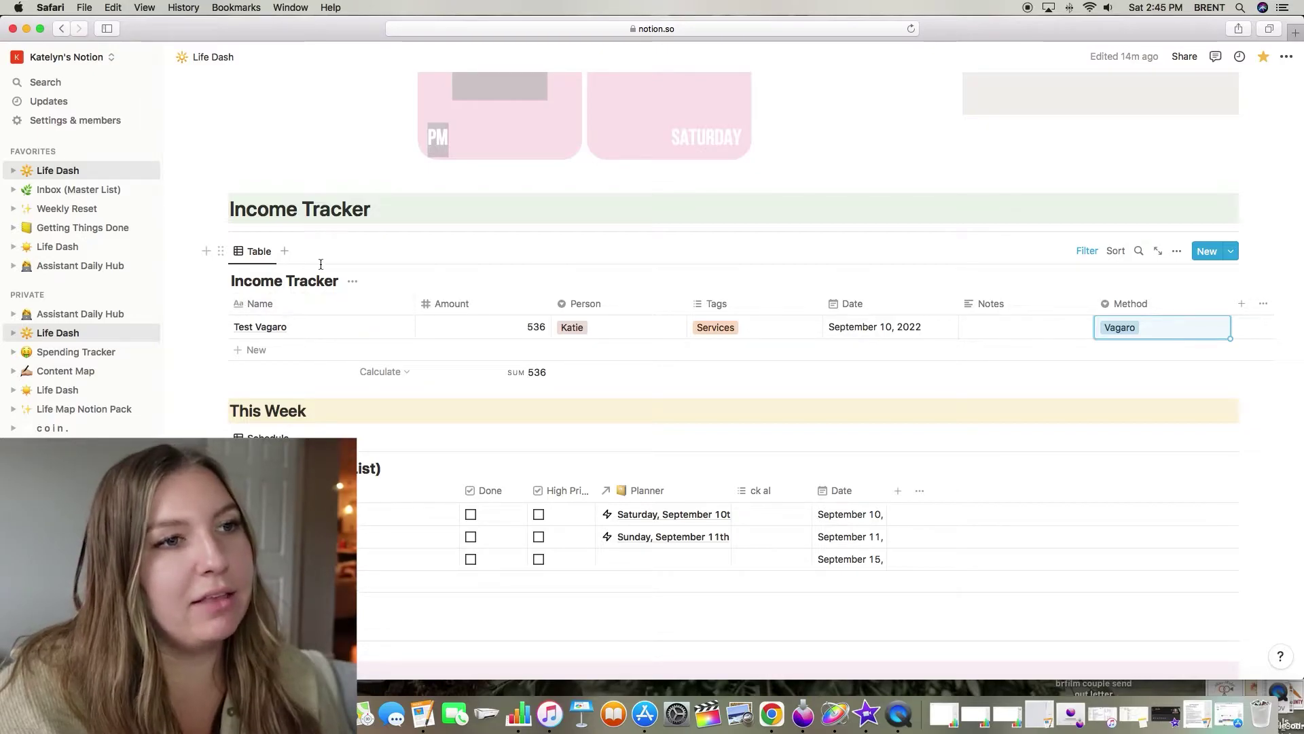
Step: Try September 11, 2022 as the Test Vagaro entry's date and restore it to September 10, 2022
click(832, 327)
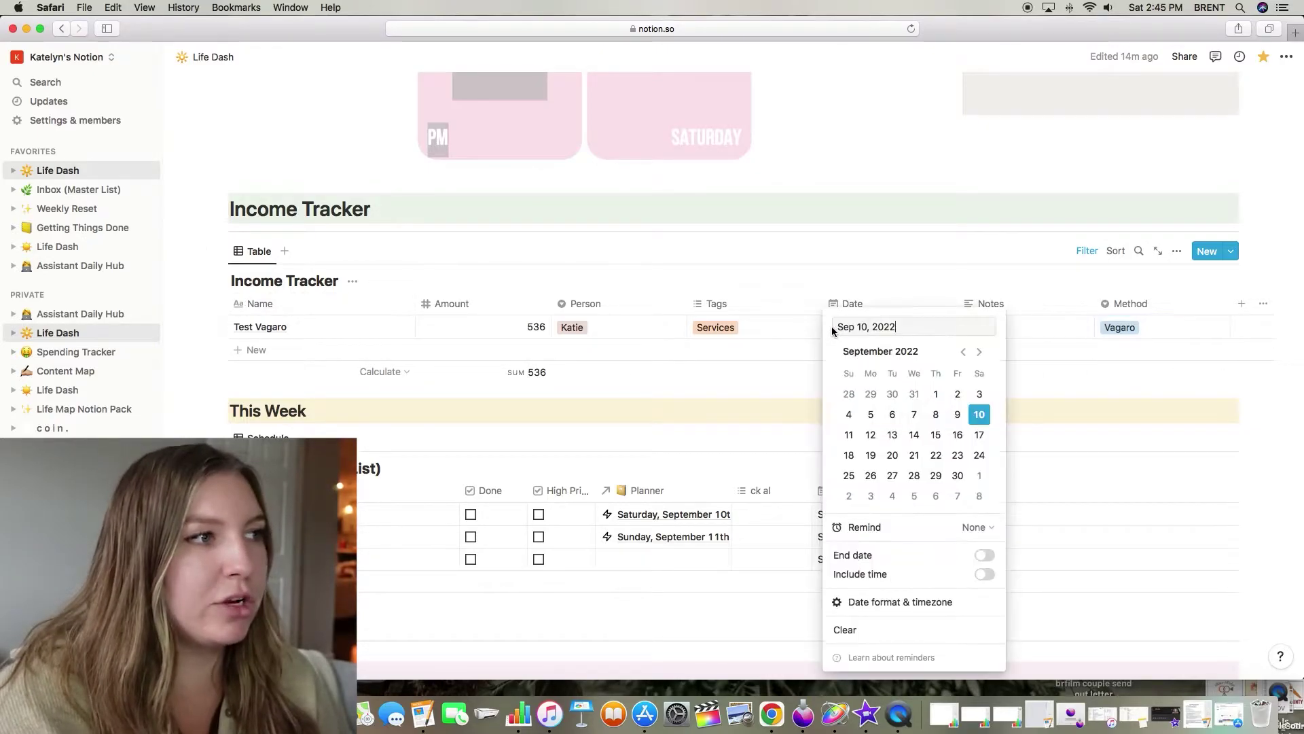
click(852, 435)
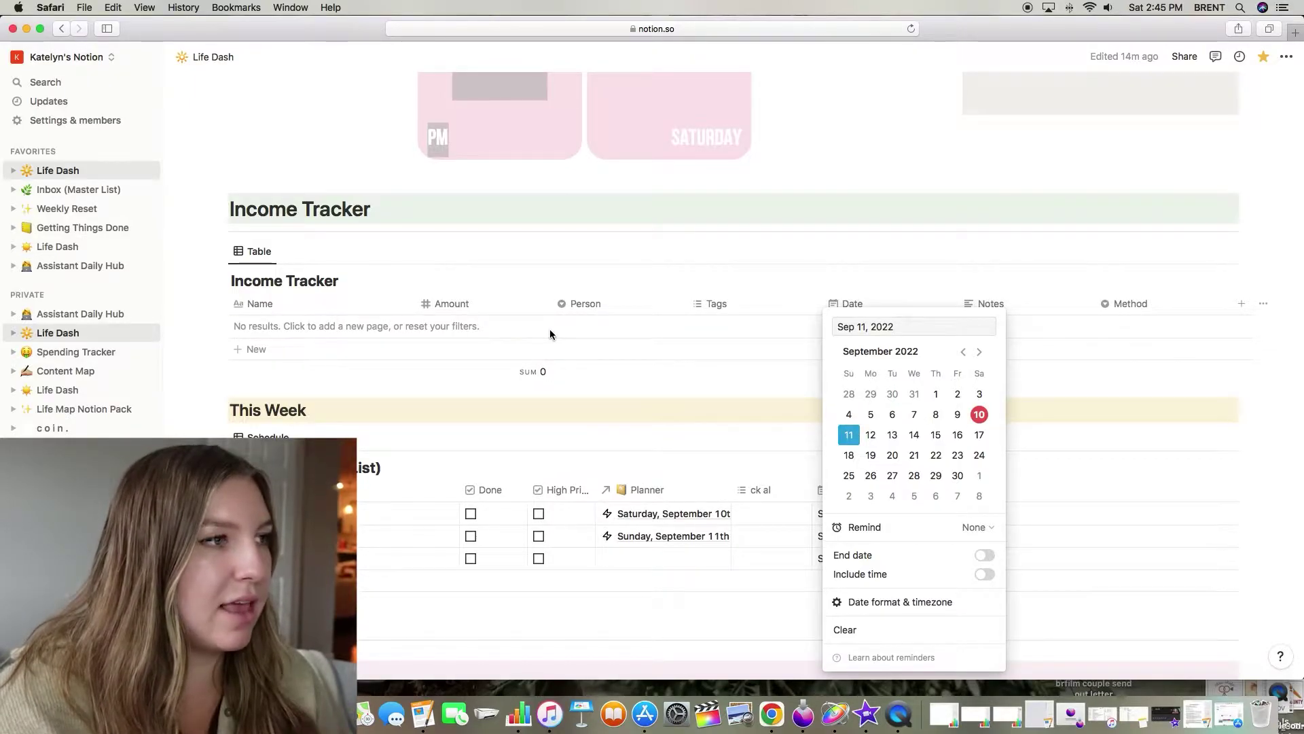
click(979, 414)
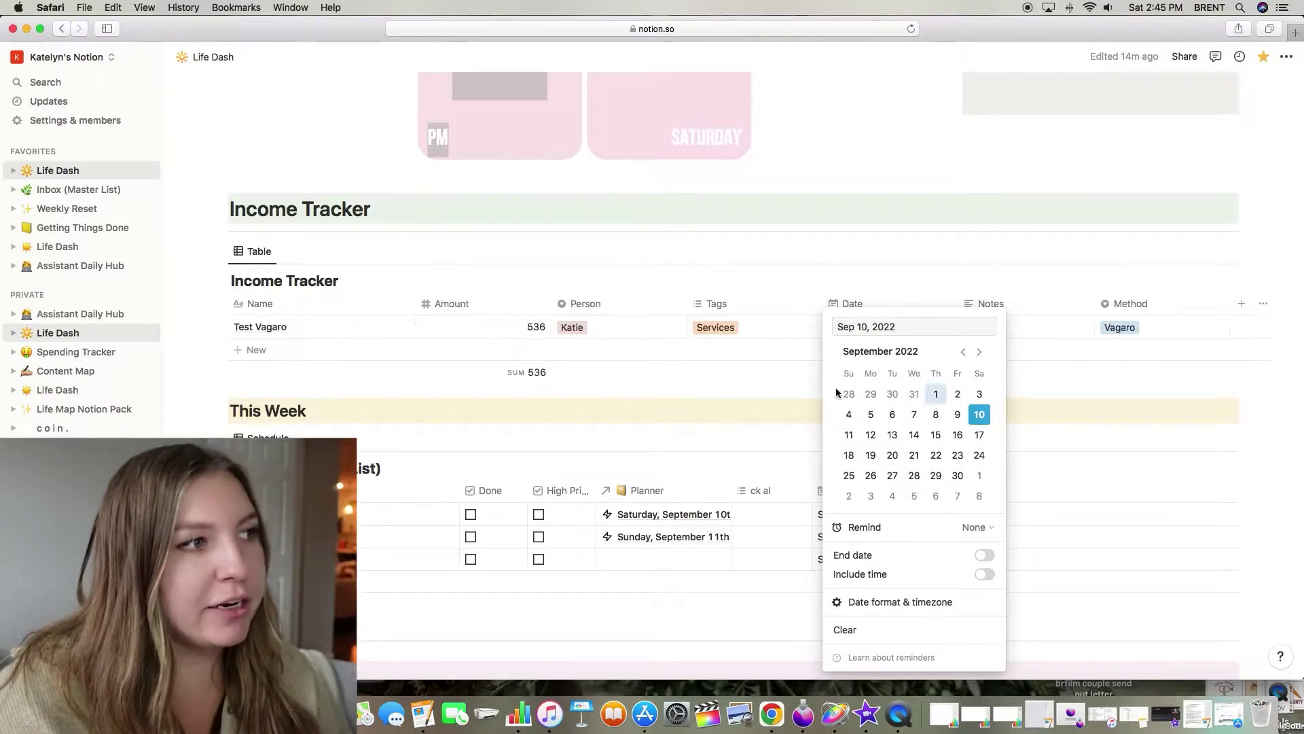
click(610, 389)
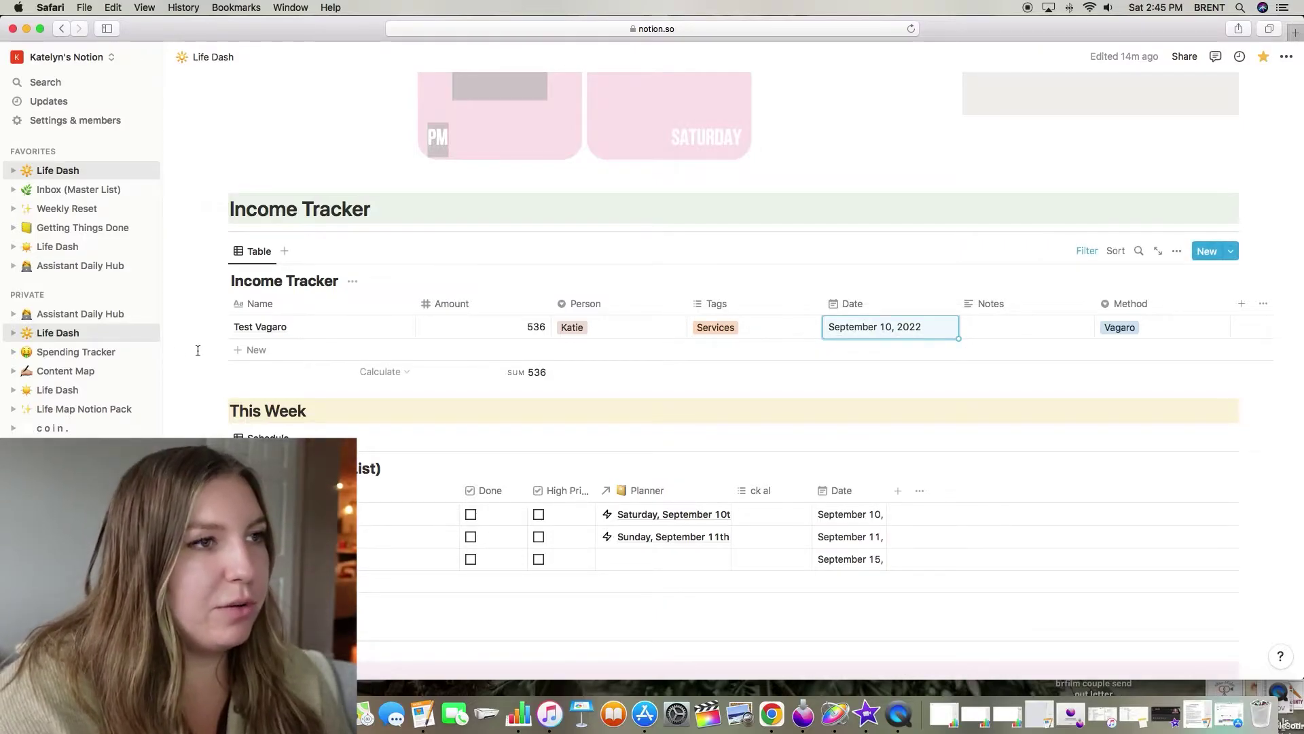
Step: Delete the Test Vagaro entry from the Income Tracker
click(220, 327)
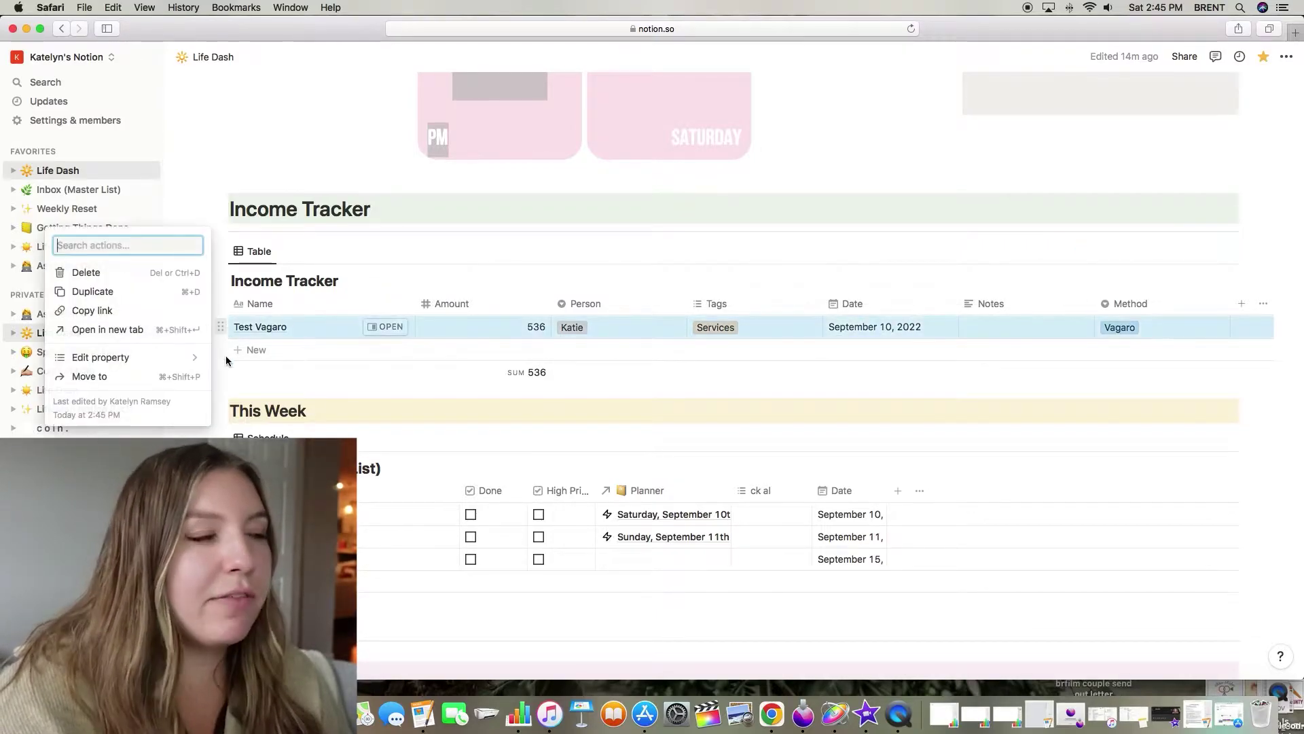
click(135, 273)
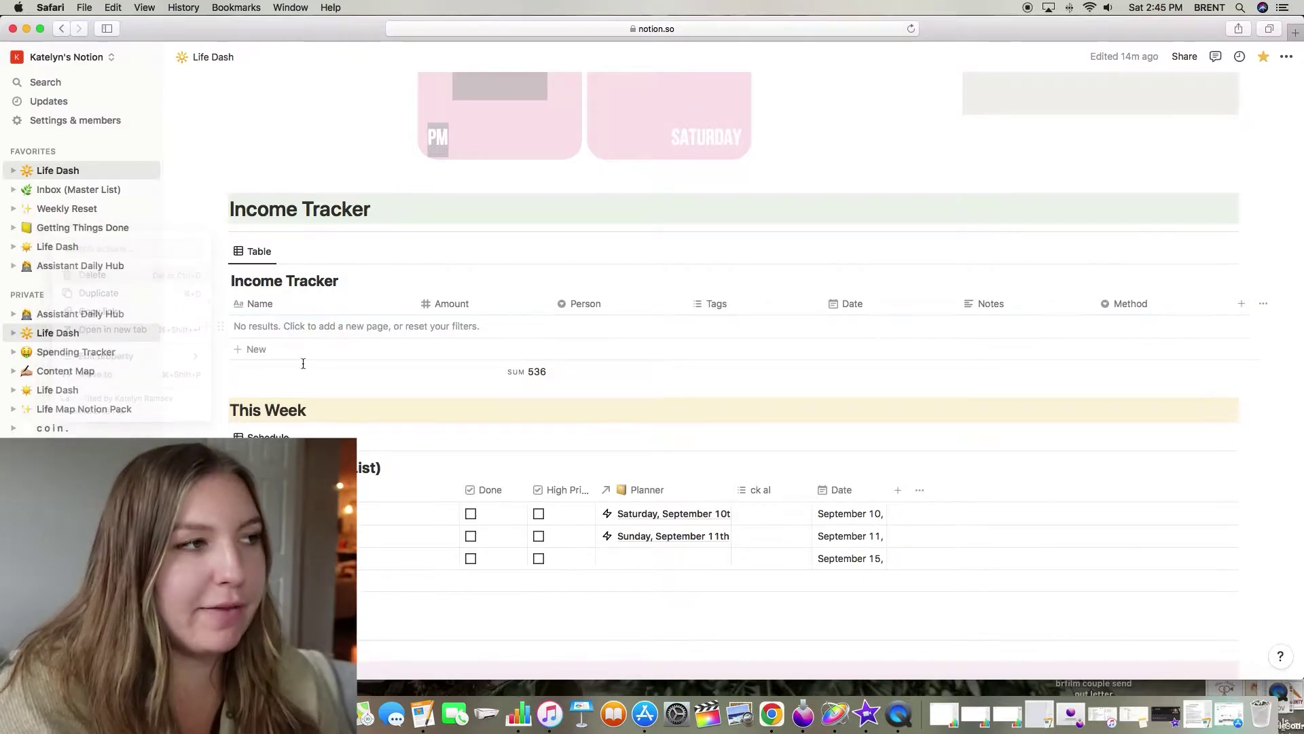
Step: Link the birthday present task in This Week's schedule to the Planner page Saturday, September 10th
scroll(462, 543, down, 3)
scroll(483, 560, down, 1)
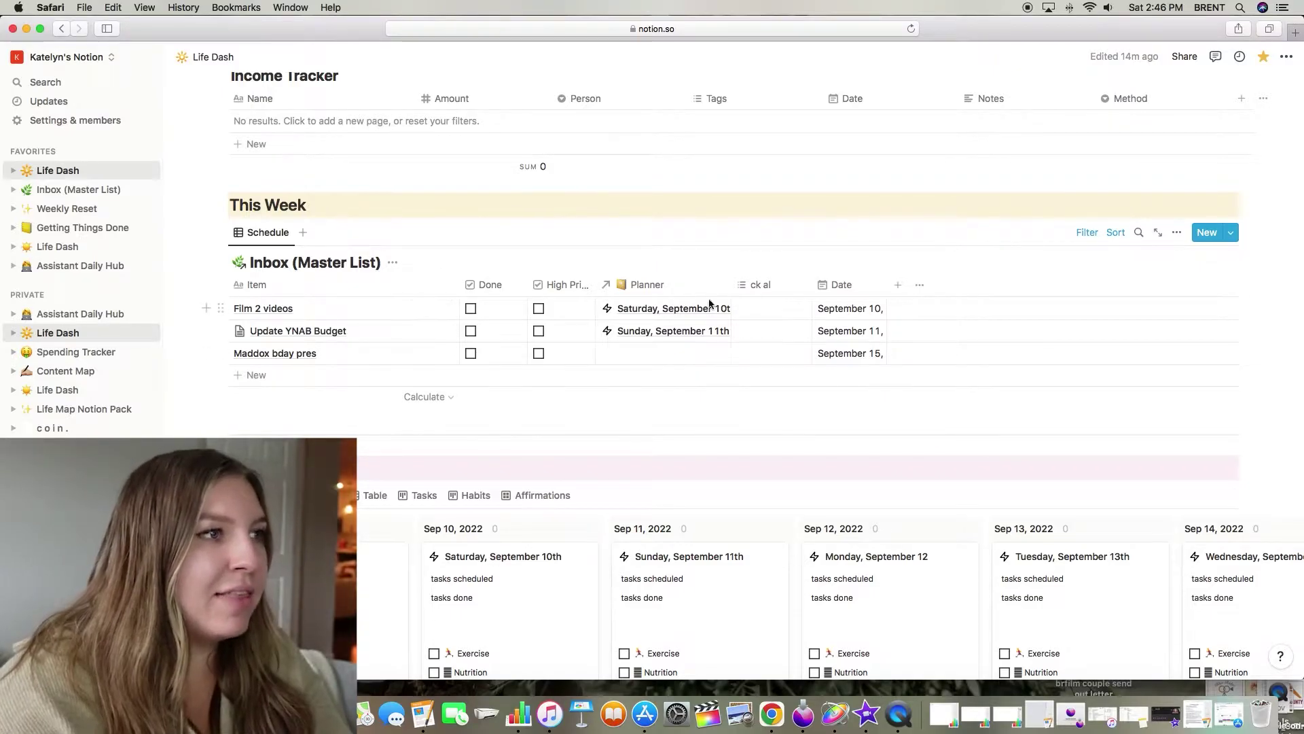
scroll(625, 358, down, 1)
click(626, 358)
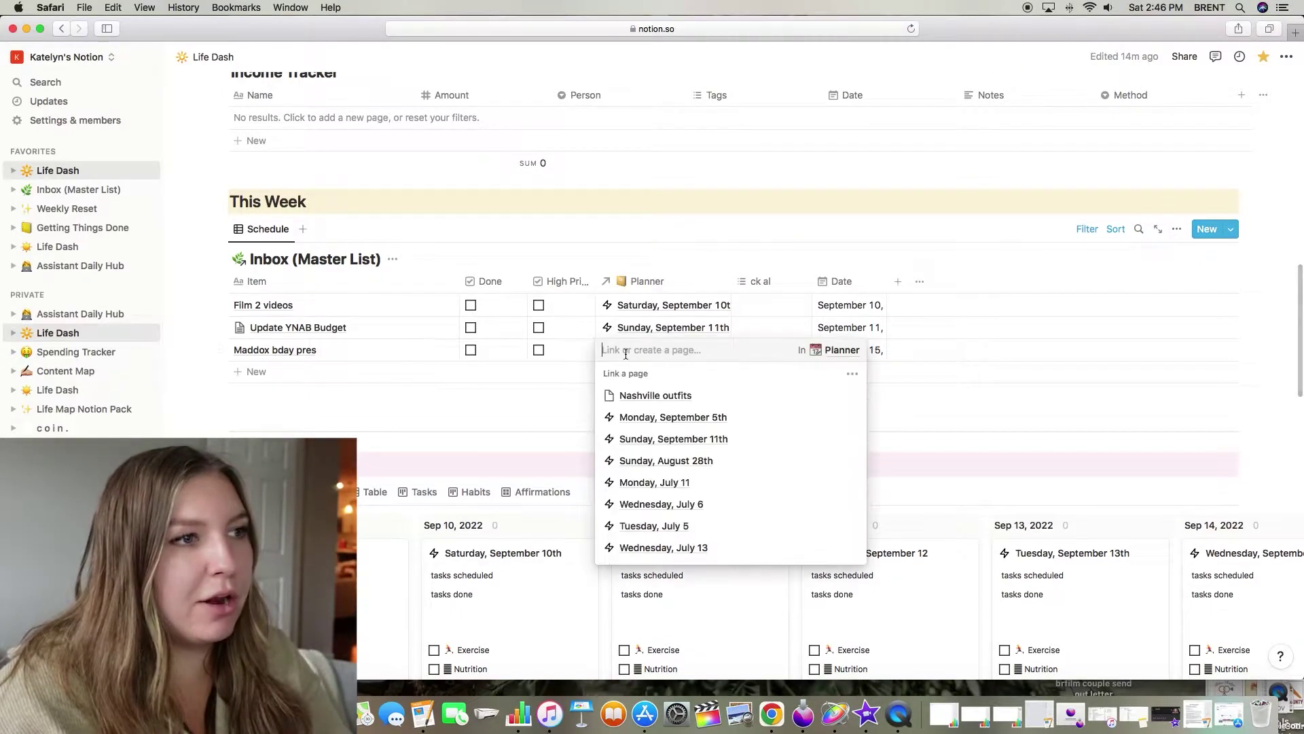
text(Saturday)
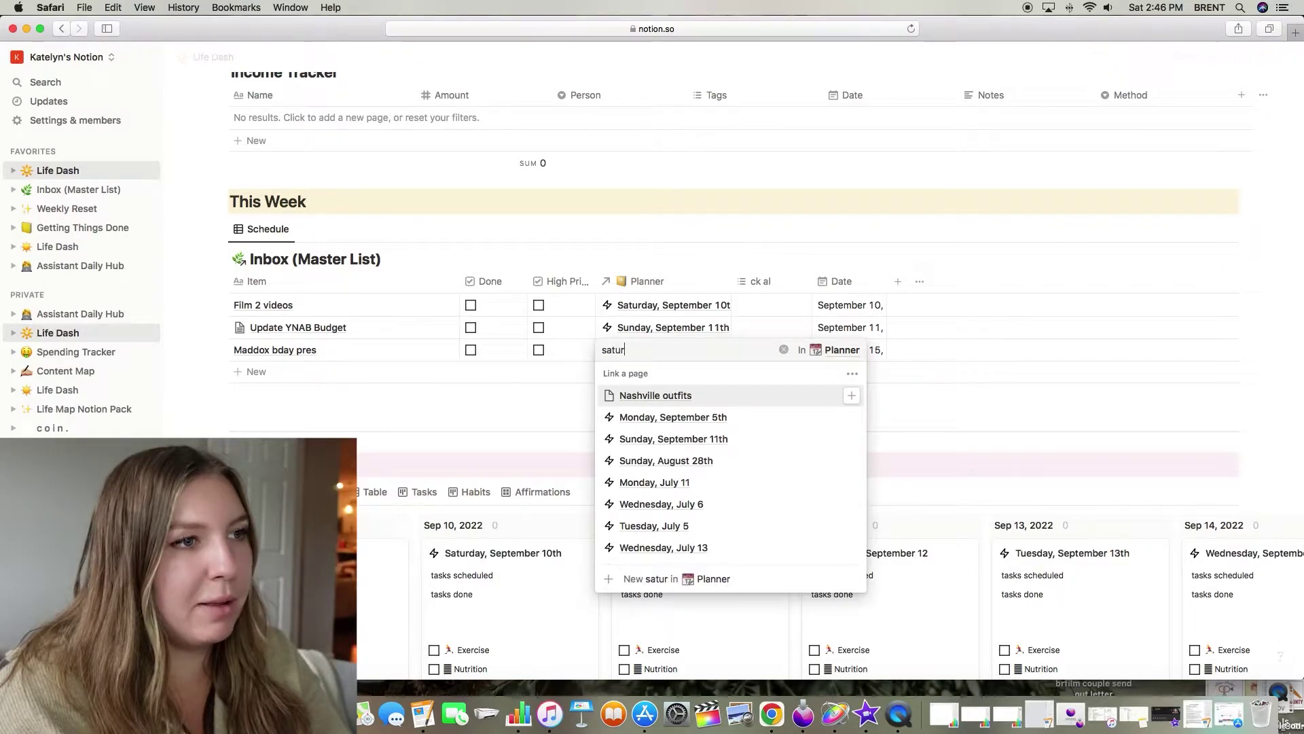
text( sepp)
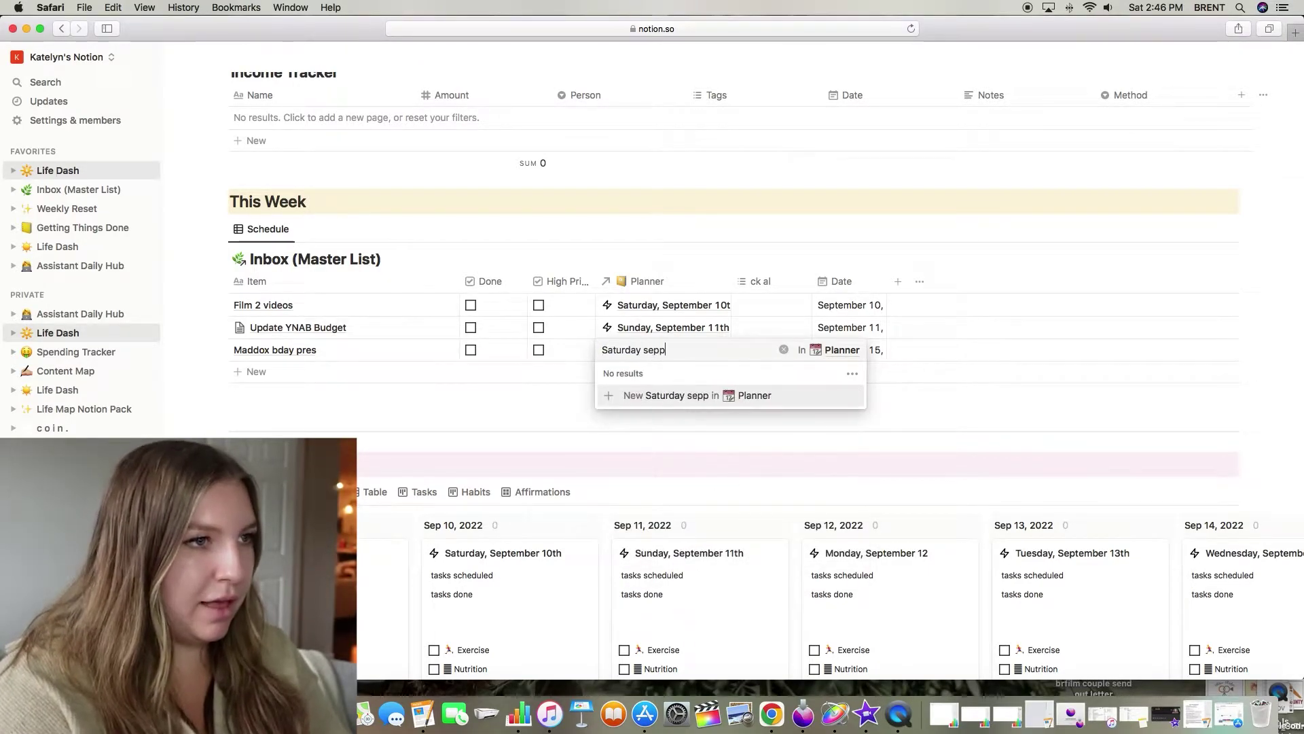
key(BackSpace)
text(tember)
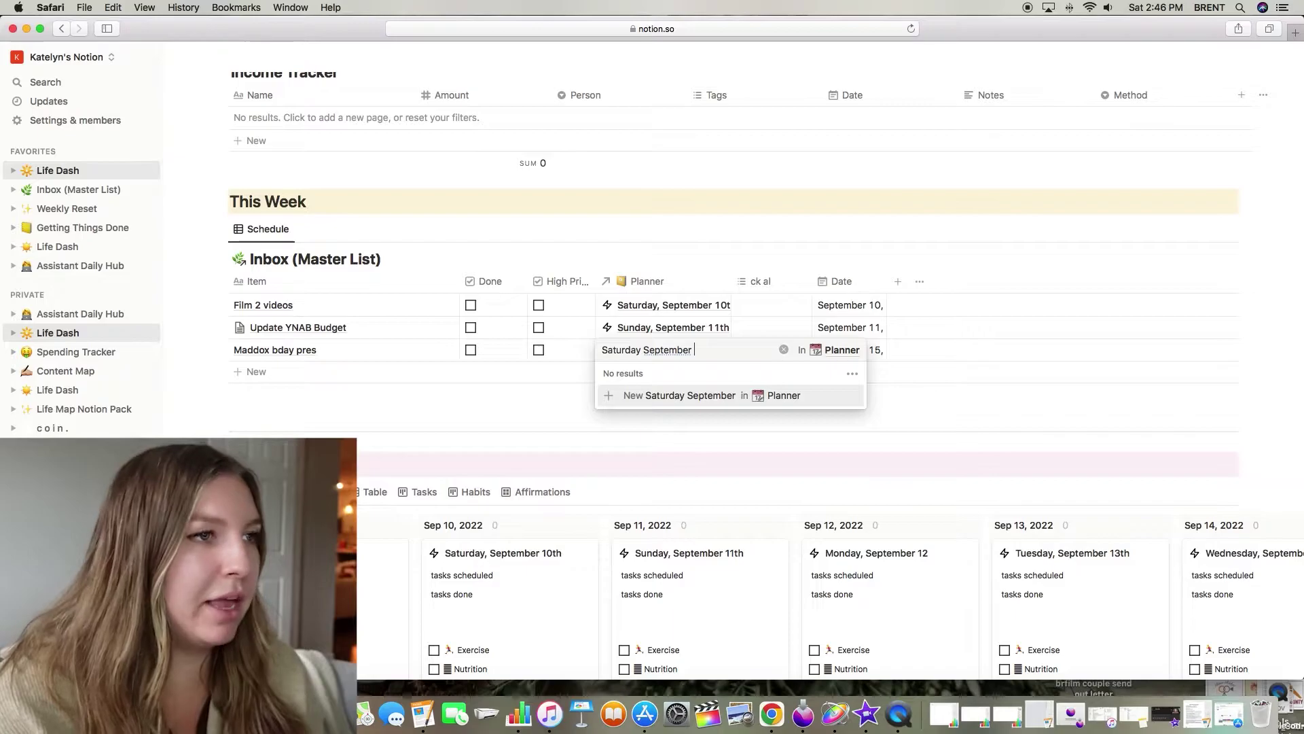
click(644, 350)
key(BackSpace)
text(,)
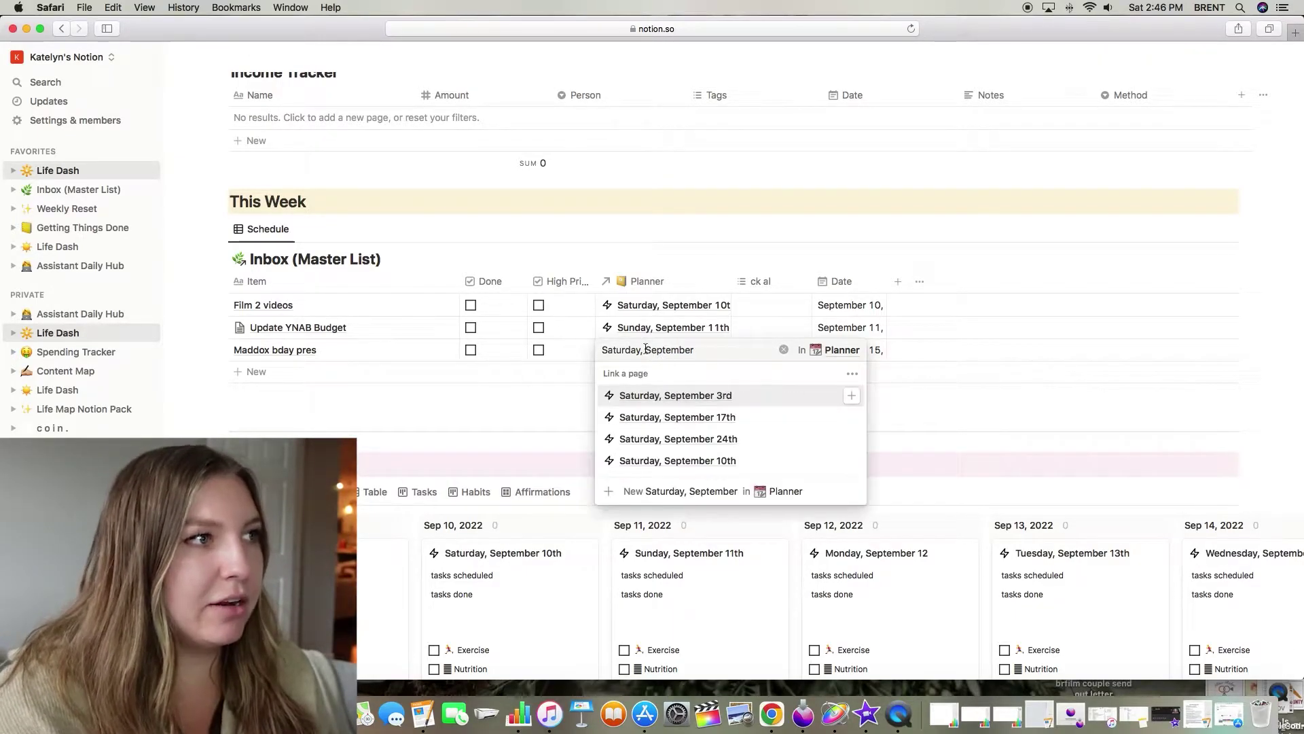
click(719, 473)
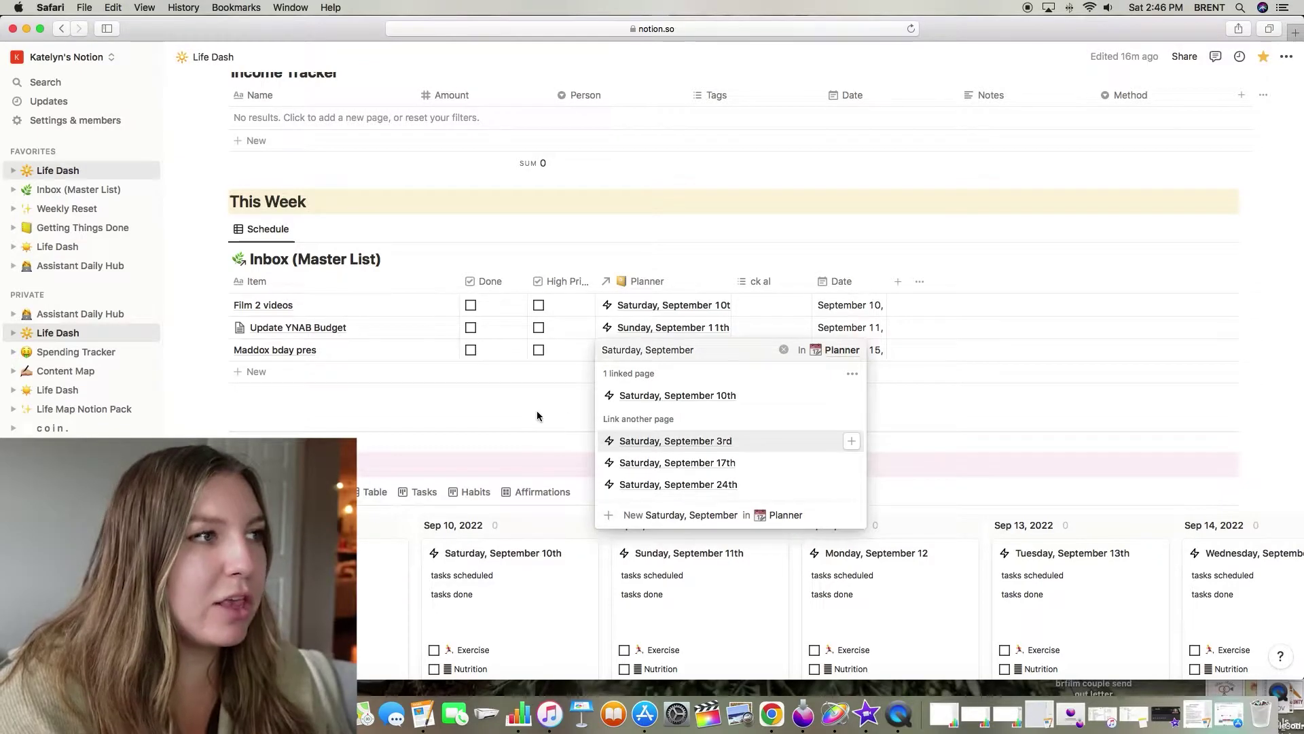
click(1106, 422)
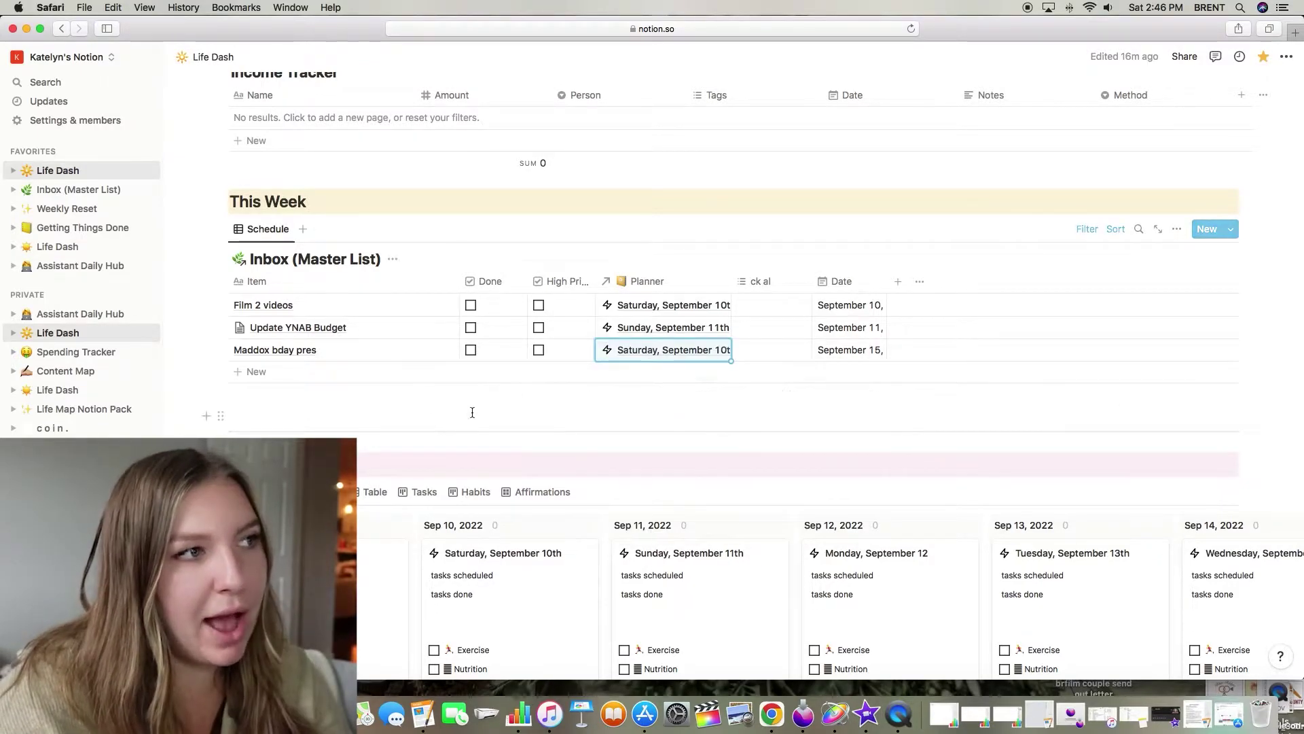
Step: Examine the Weekly Planner's Board, Calendar, Table, Tasks, Habits and Affirmations views
scroll(189, 368, down, 5)
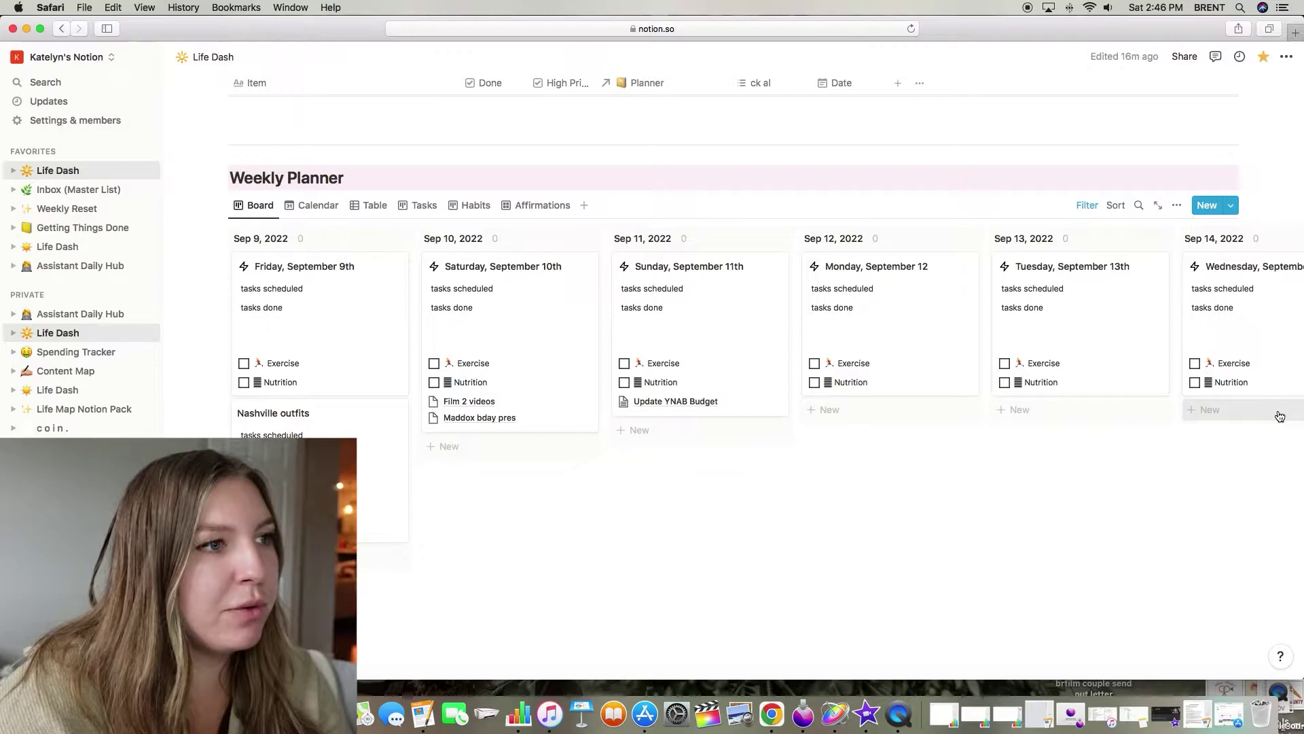
click(314, 206)
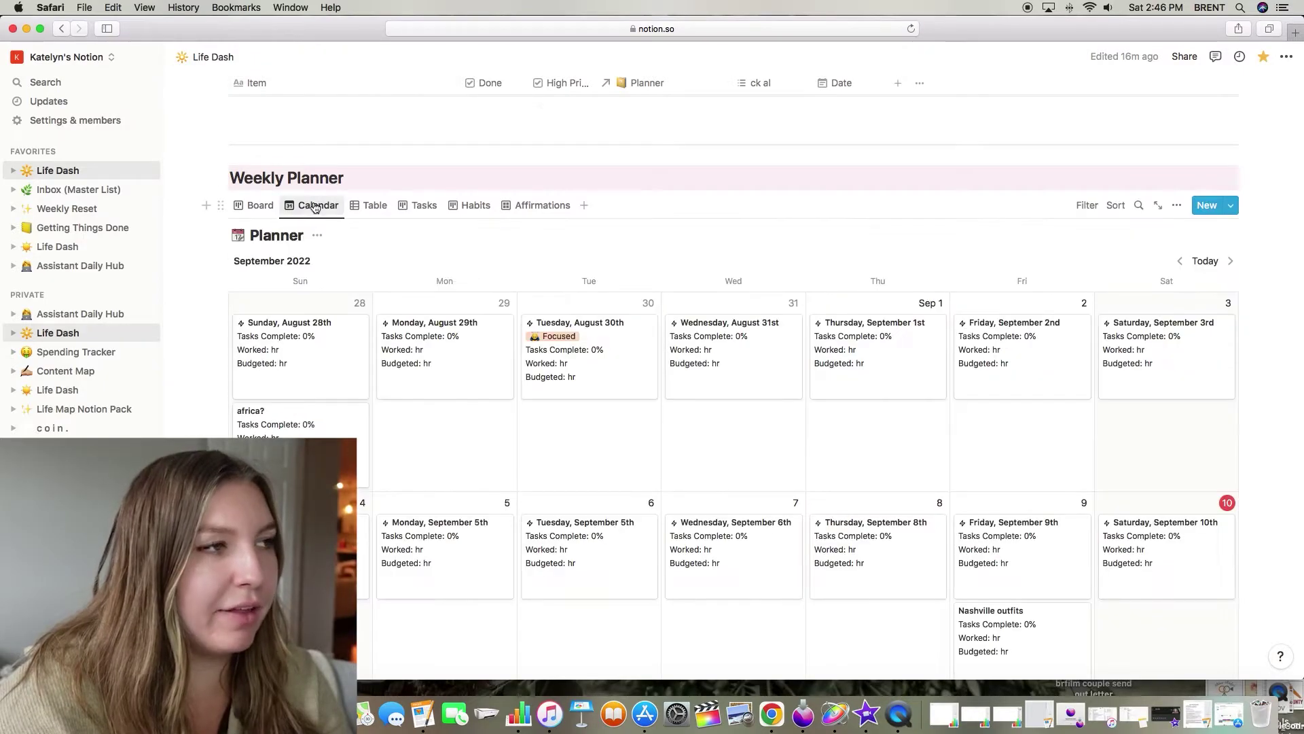
click(367, 208)
click(418, 205)
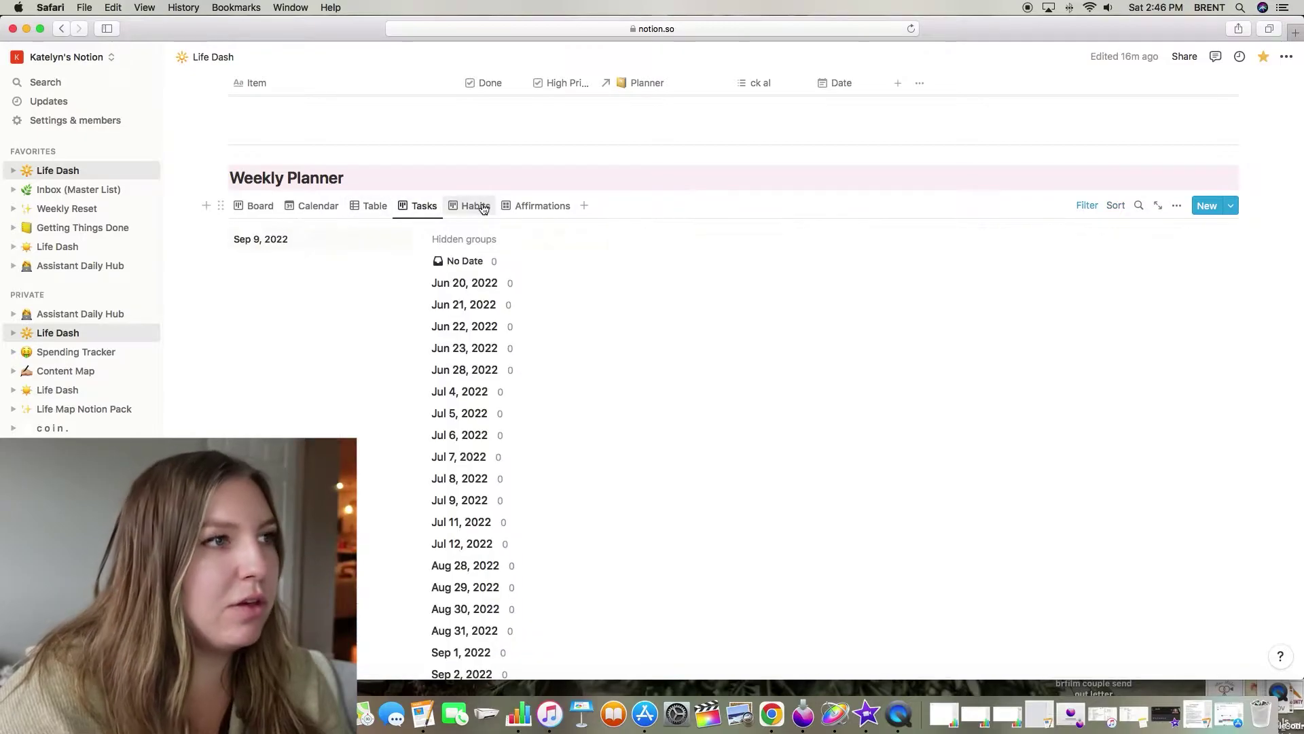
click(483, 207)
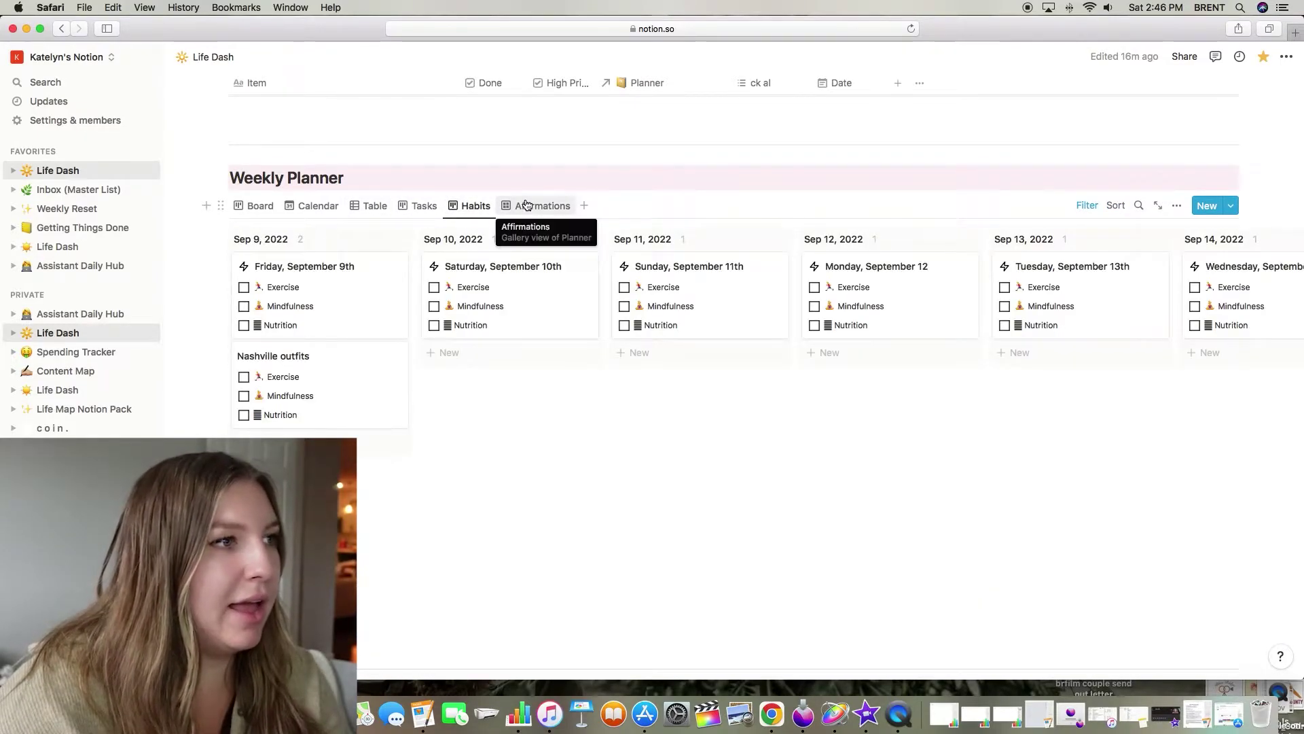
click(527, 205)
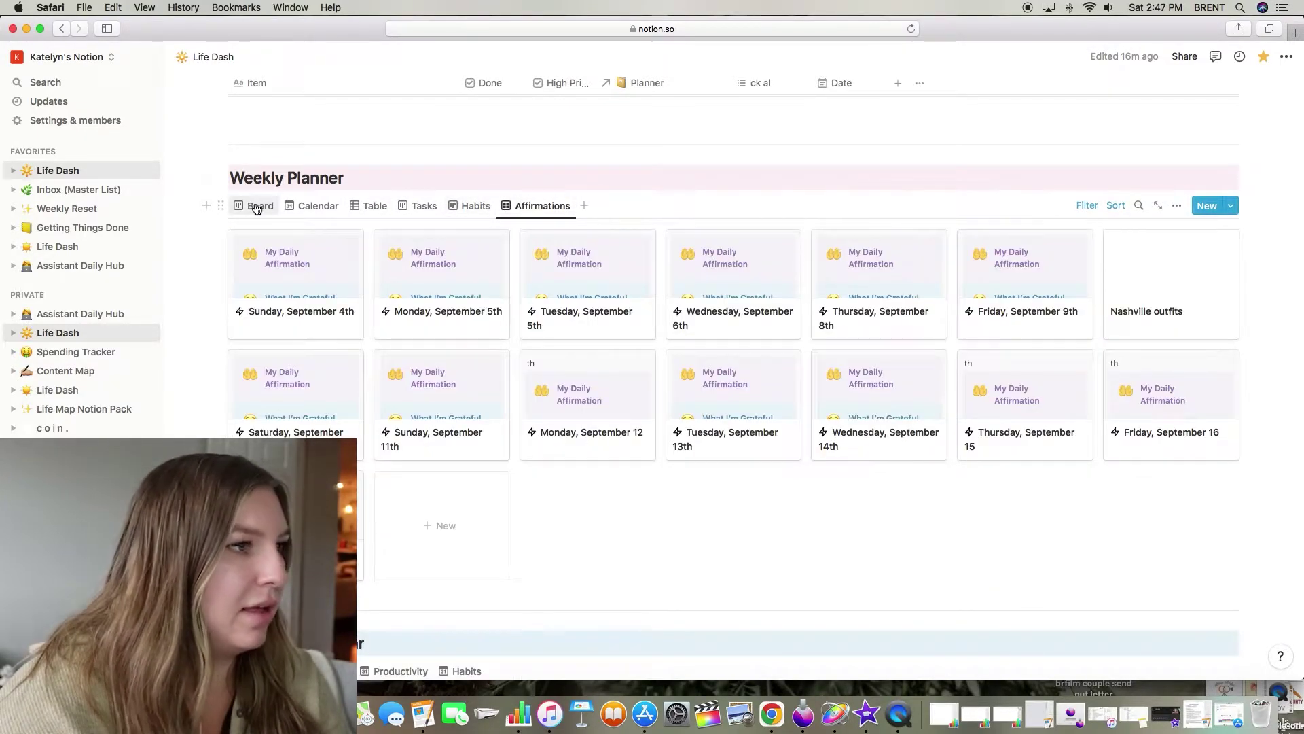
Step: Compare the Weekly Planner's Board and Affirmations views with the This Week schedule and the Income Tracker
click(257, 208)
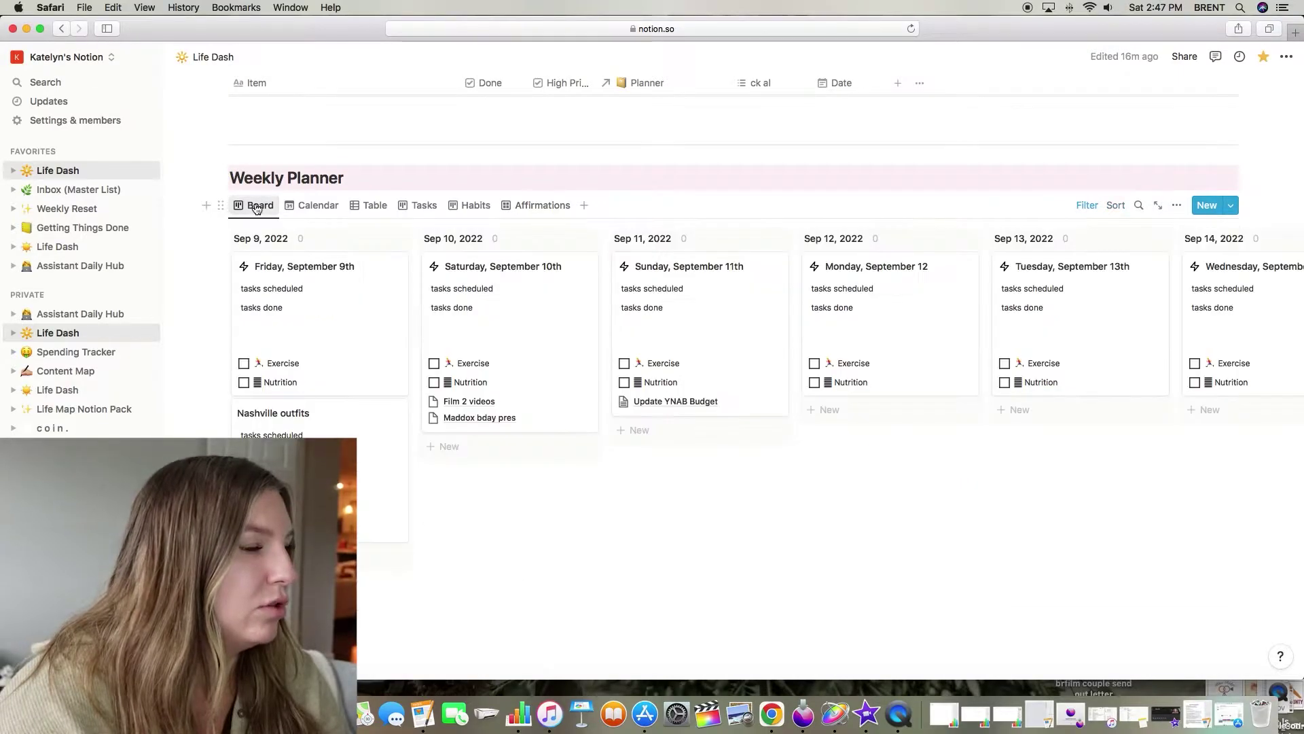
click(553, 210)
scroll(278, 200, up, 5)
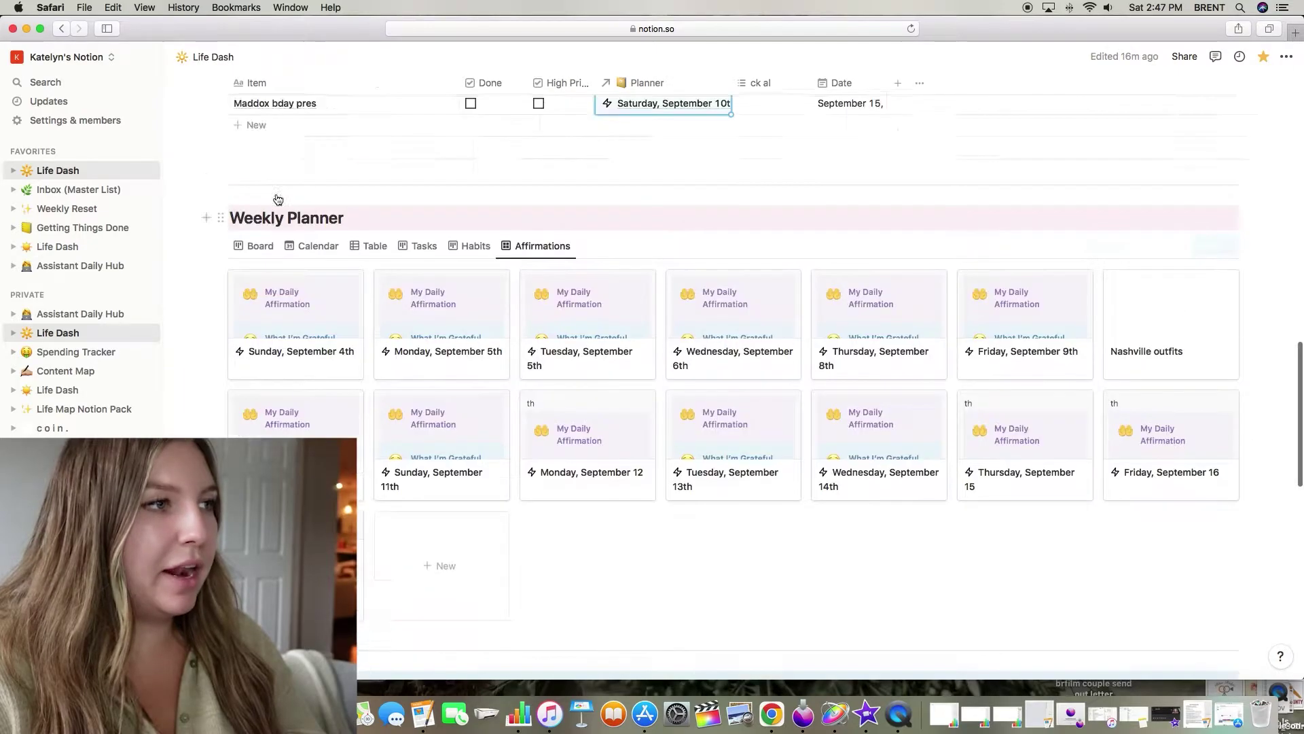
scroll(288, 205, down, 2)
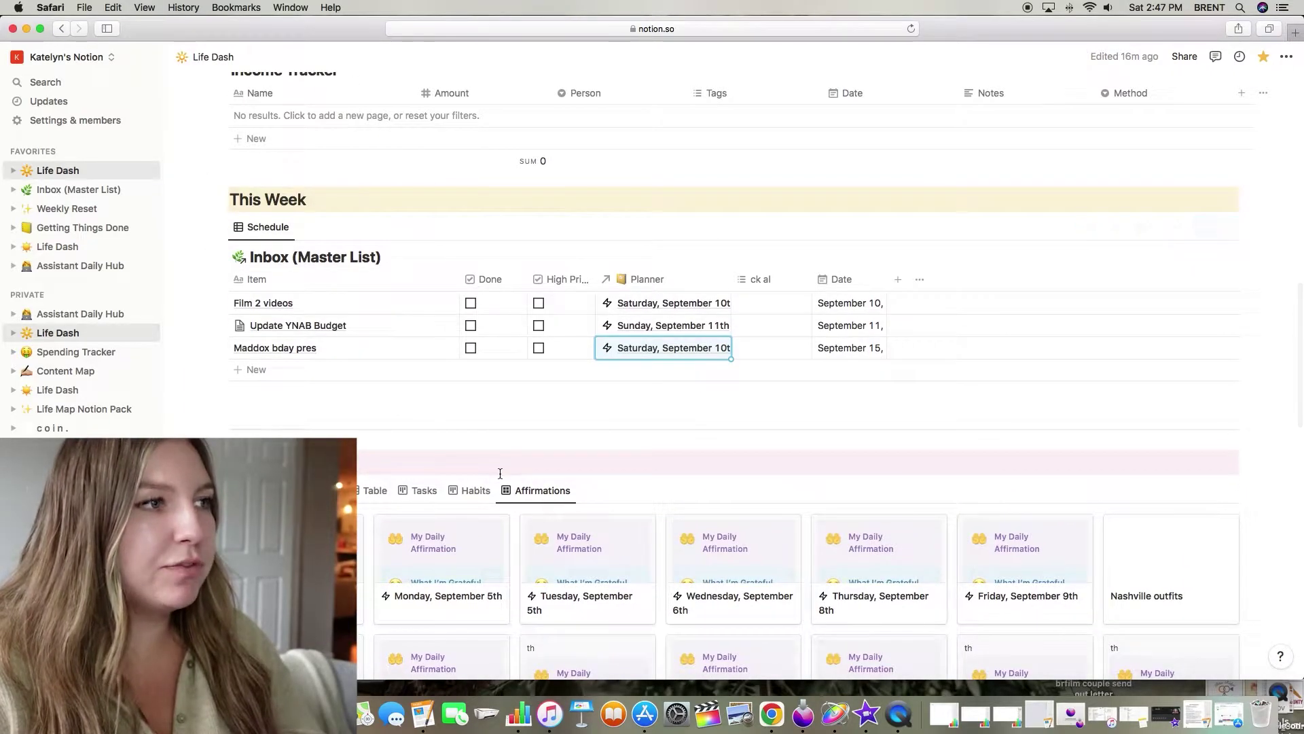
scroll(499, 476, up, 4)
scroll(500, 469, up, 1)
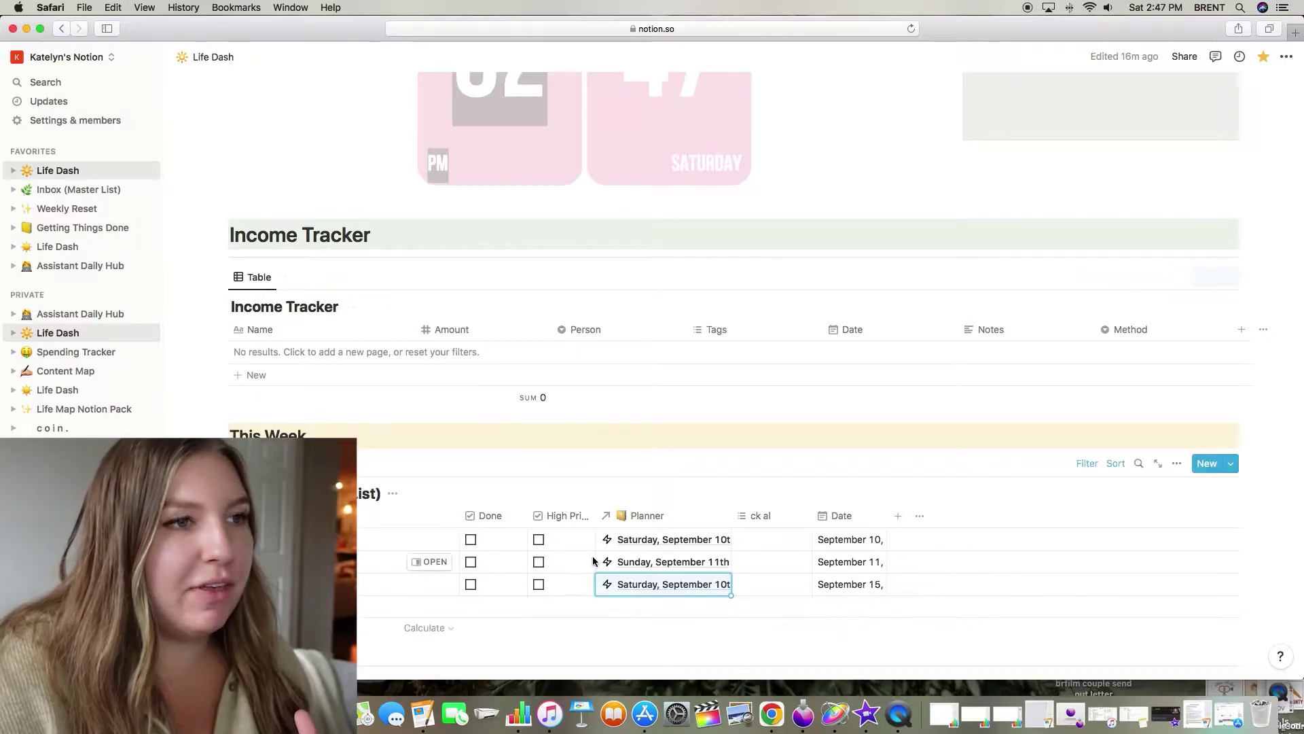
scroll(253, 260, down, 8)
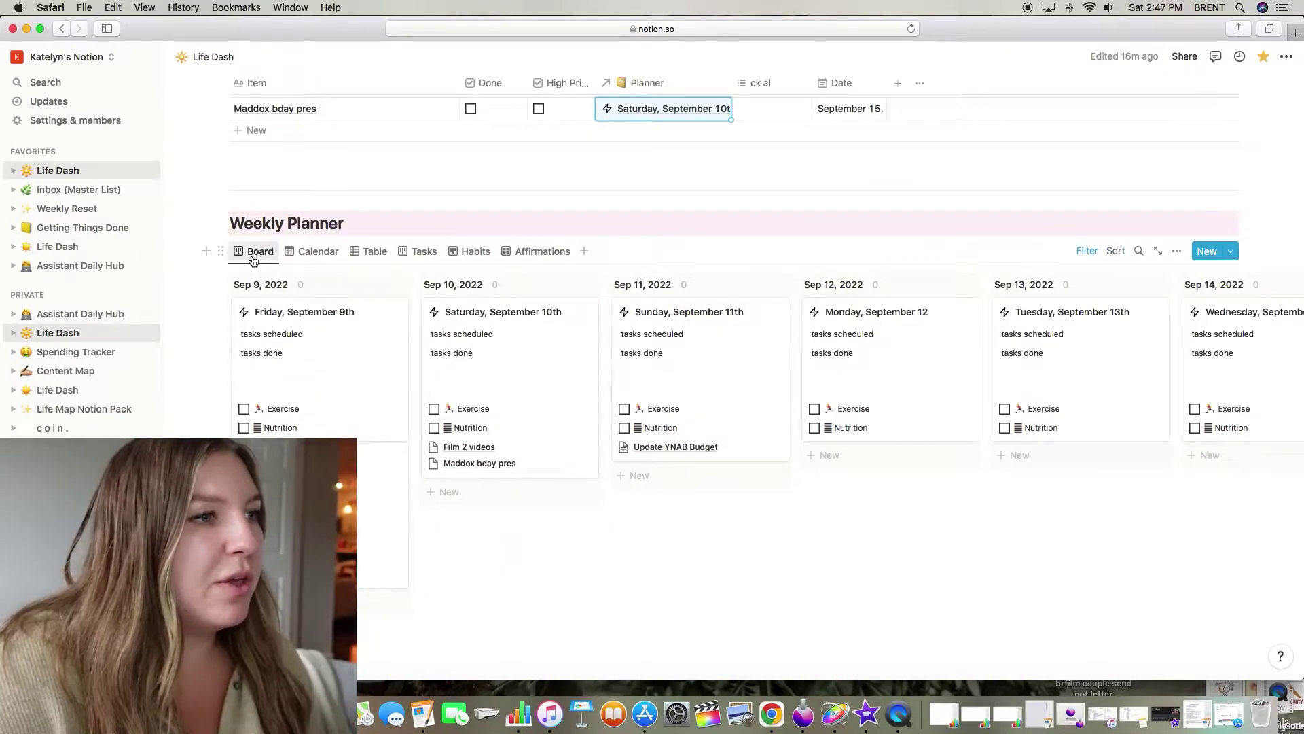
scroll(570, 343, down, 1)
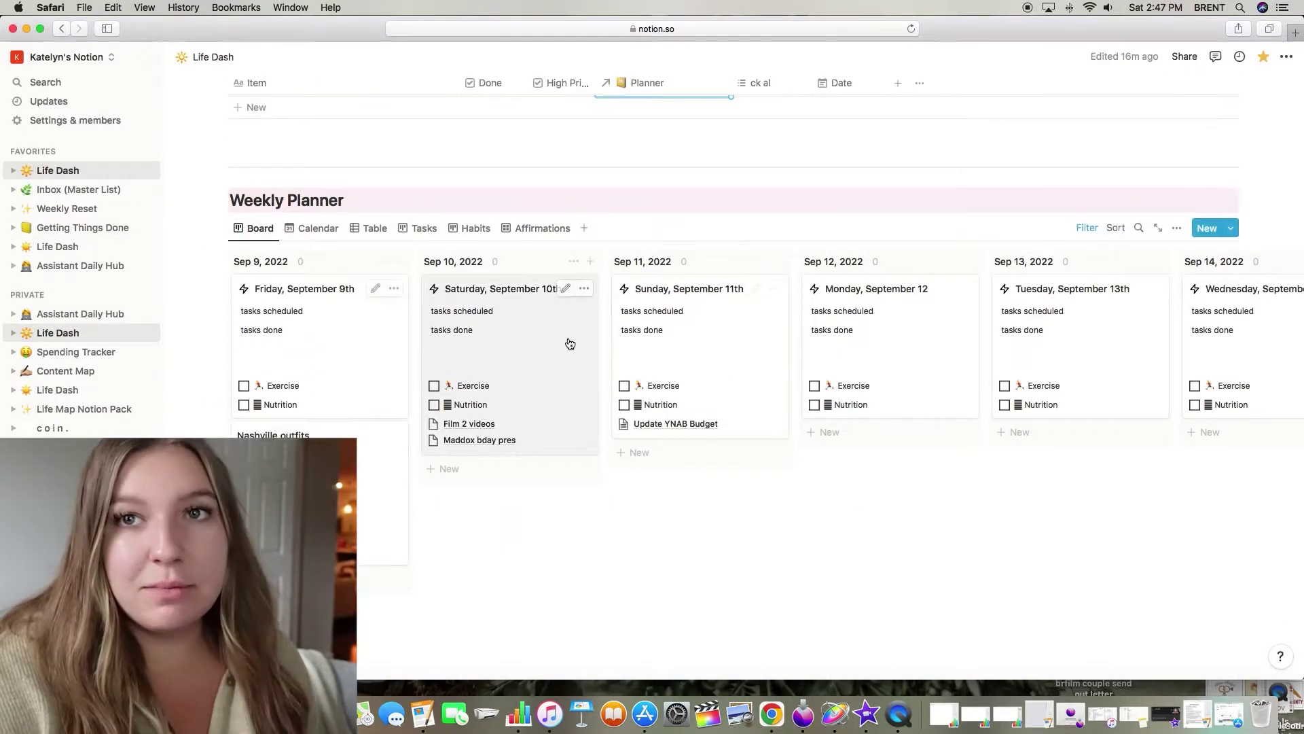
Step: View the Saturday, September 10th page from the Weekly Planner board, covering its properties, affirmation, gratitude and meal plan sections
click(570, 343)
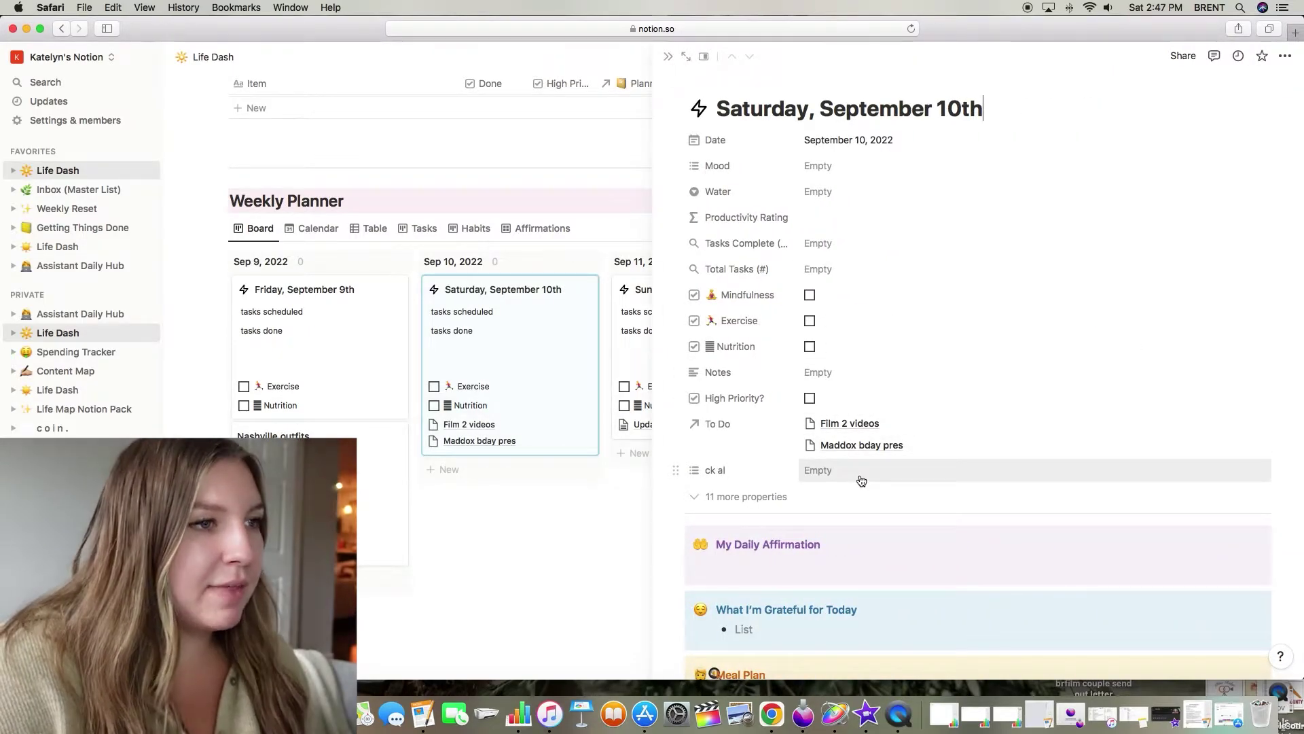
scroll(862, 481, down, 5)
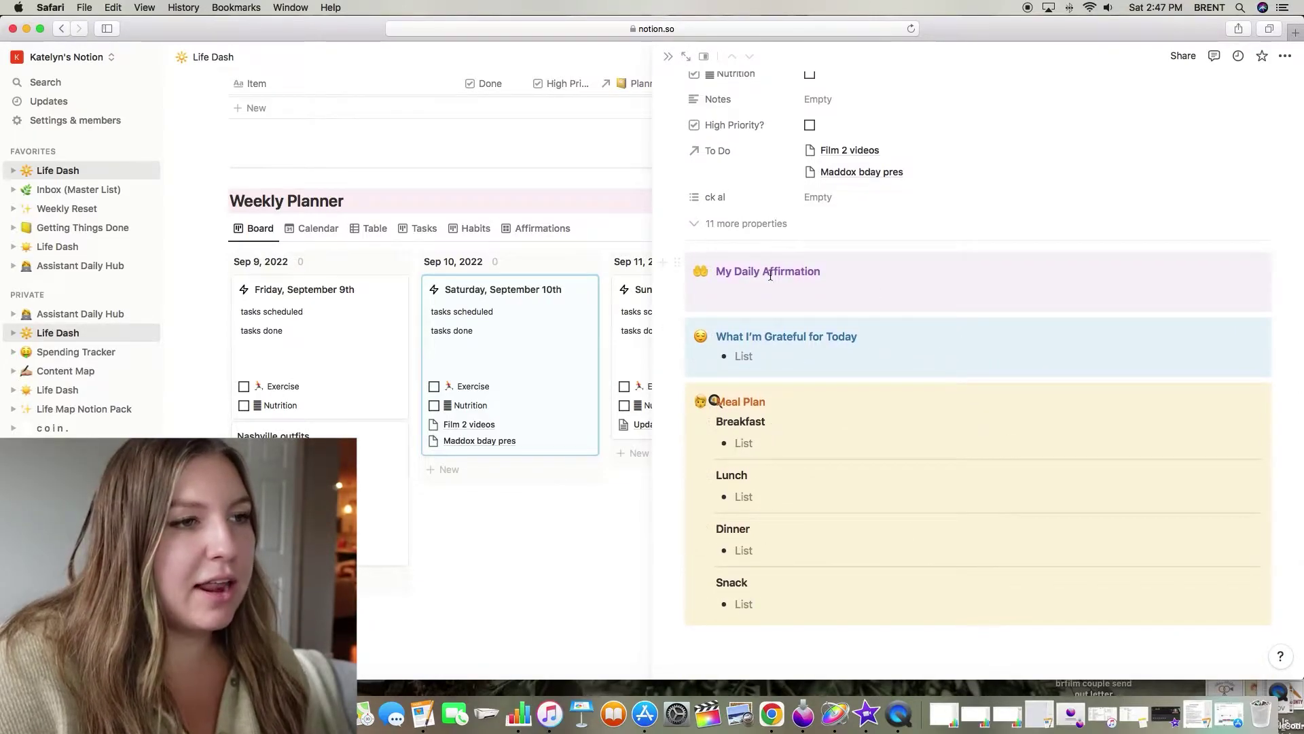
scroll(775, 286, up, 5)
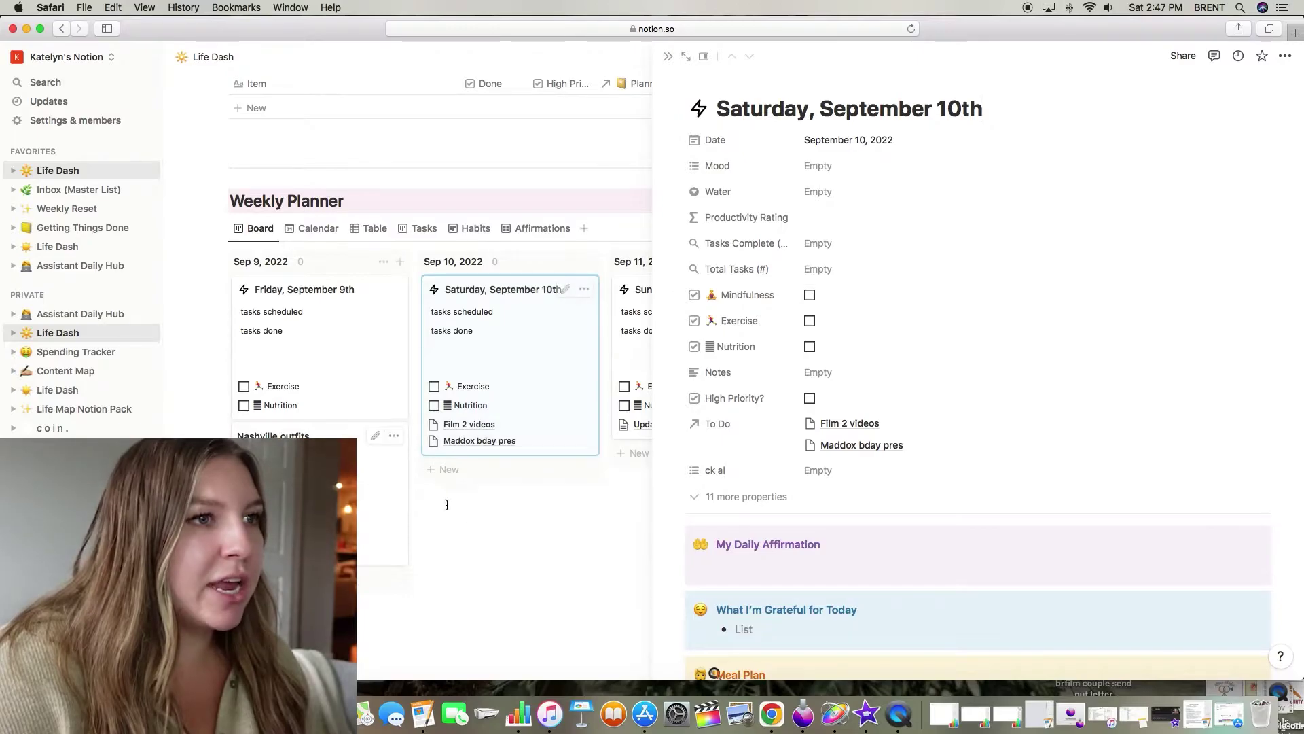
click(479, 515)
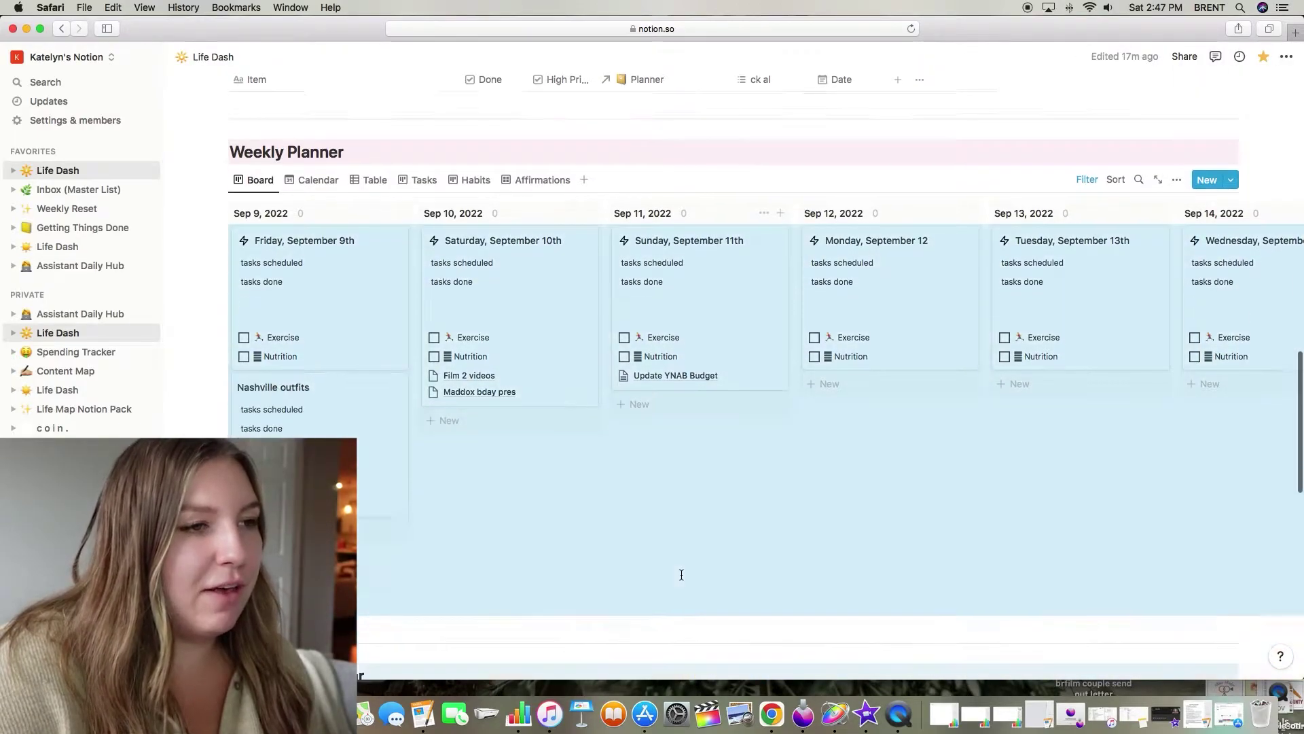
Step: Examine the Monthly Calendar's Calendar view for September 2022 and its Saturday, September 10th page
scroll(681, 575, down, 5)
click(545, 477)
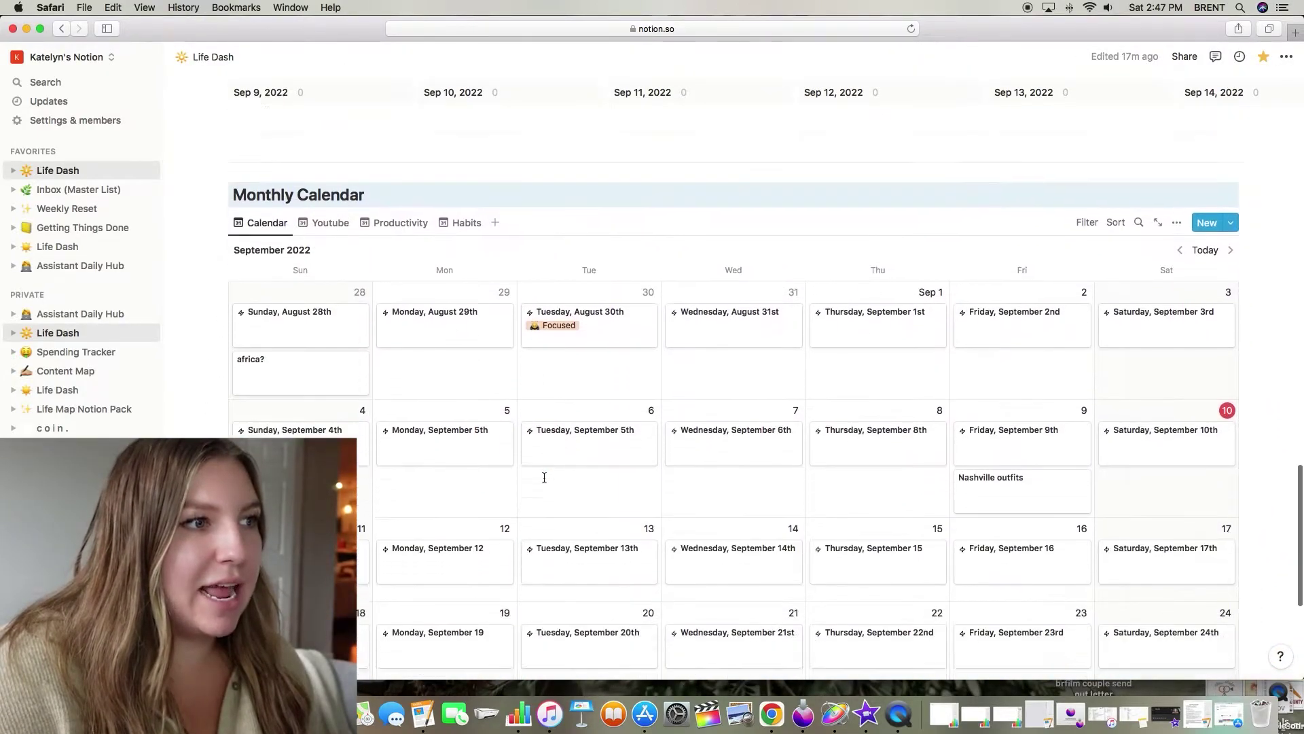
scroll(544, 478, down, 3)
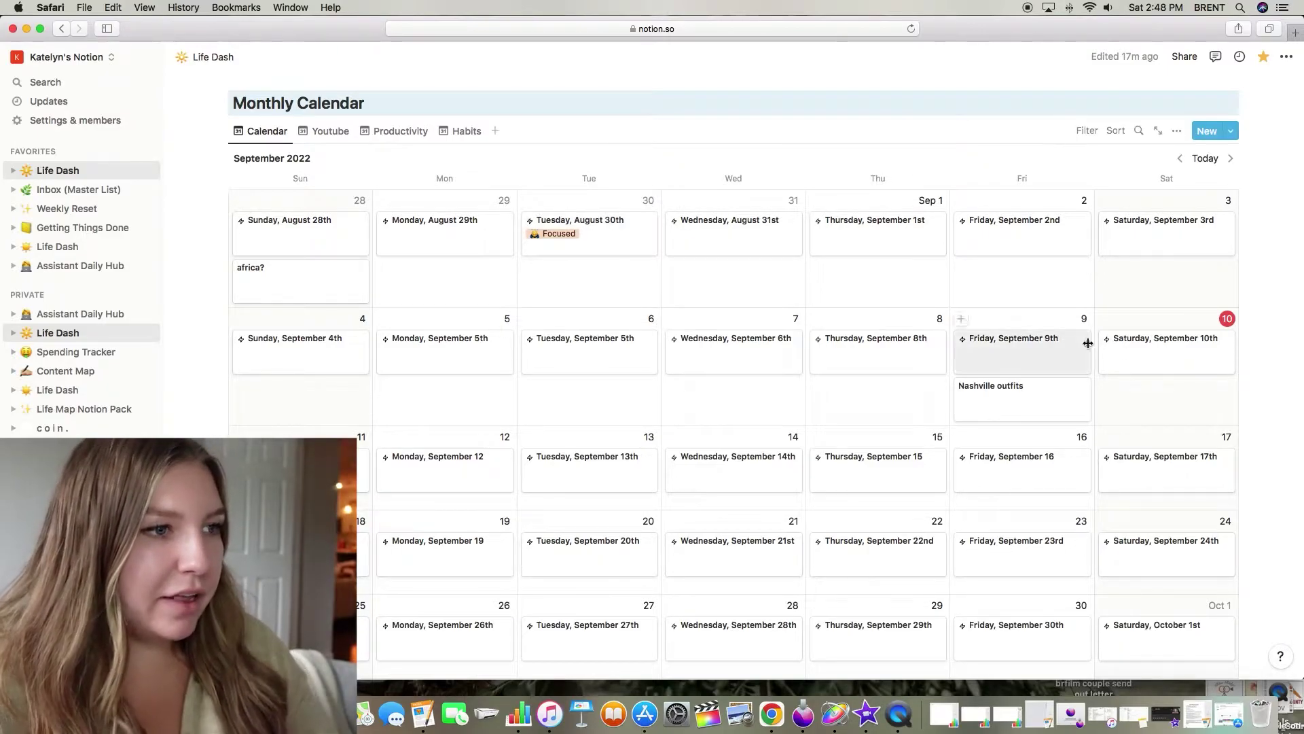
click(1165, 362)
scroll(598, 488, down, 5)
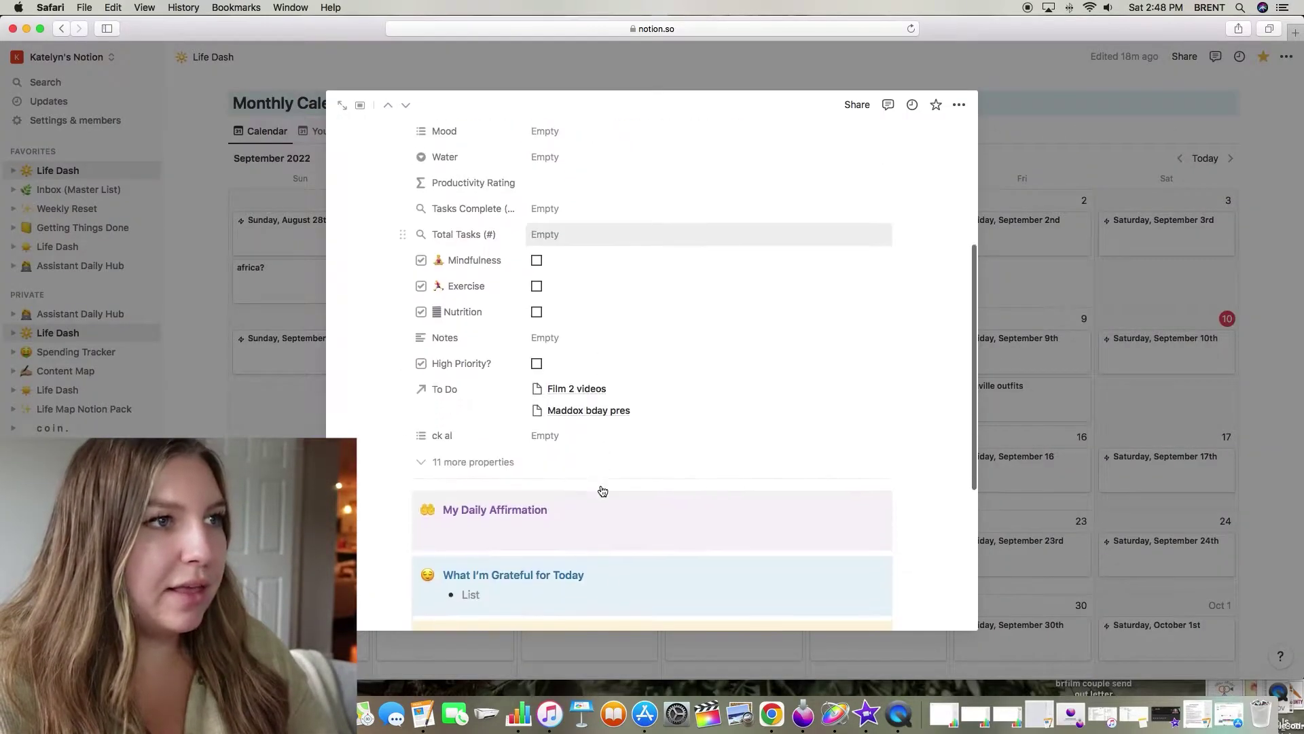
click(1035, 133)
scroll(588, 96, down, 3)
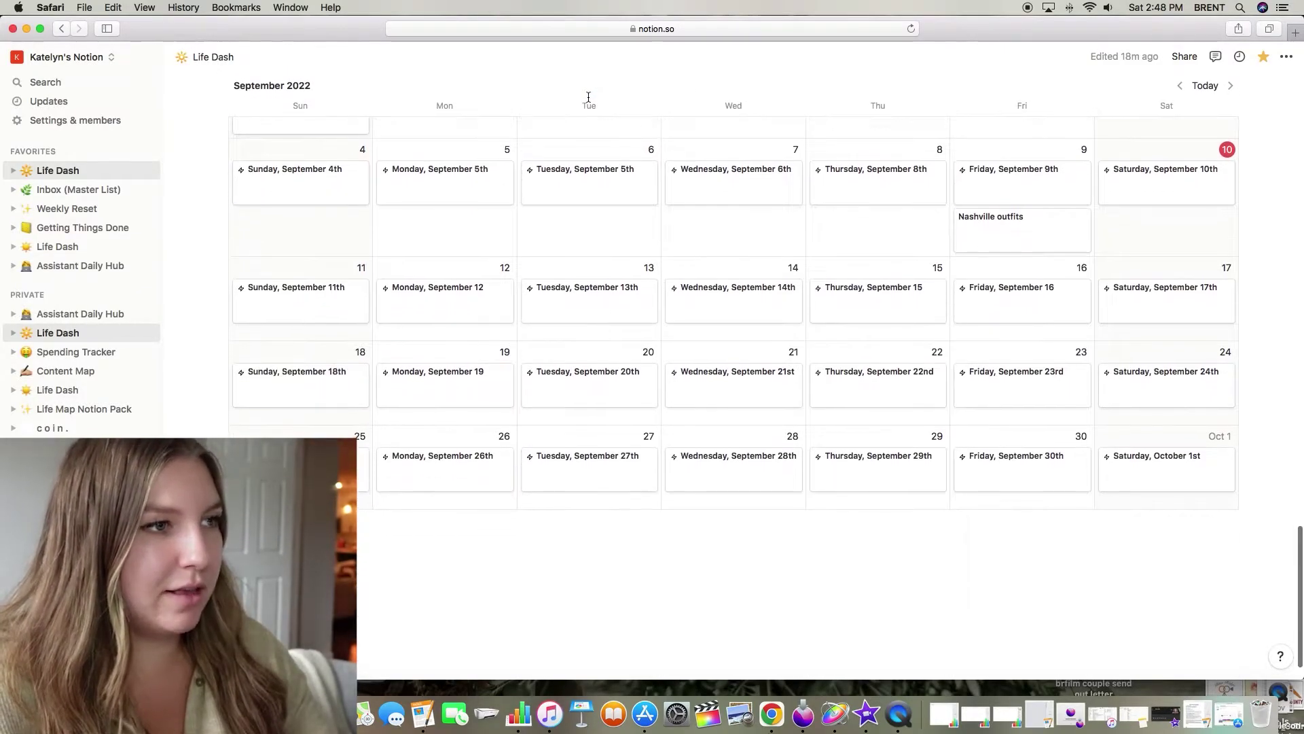
scroll(589, 97, up, 5)
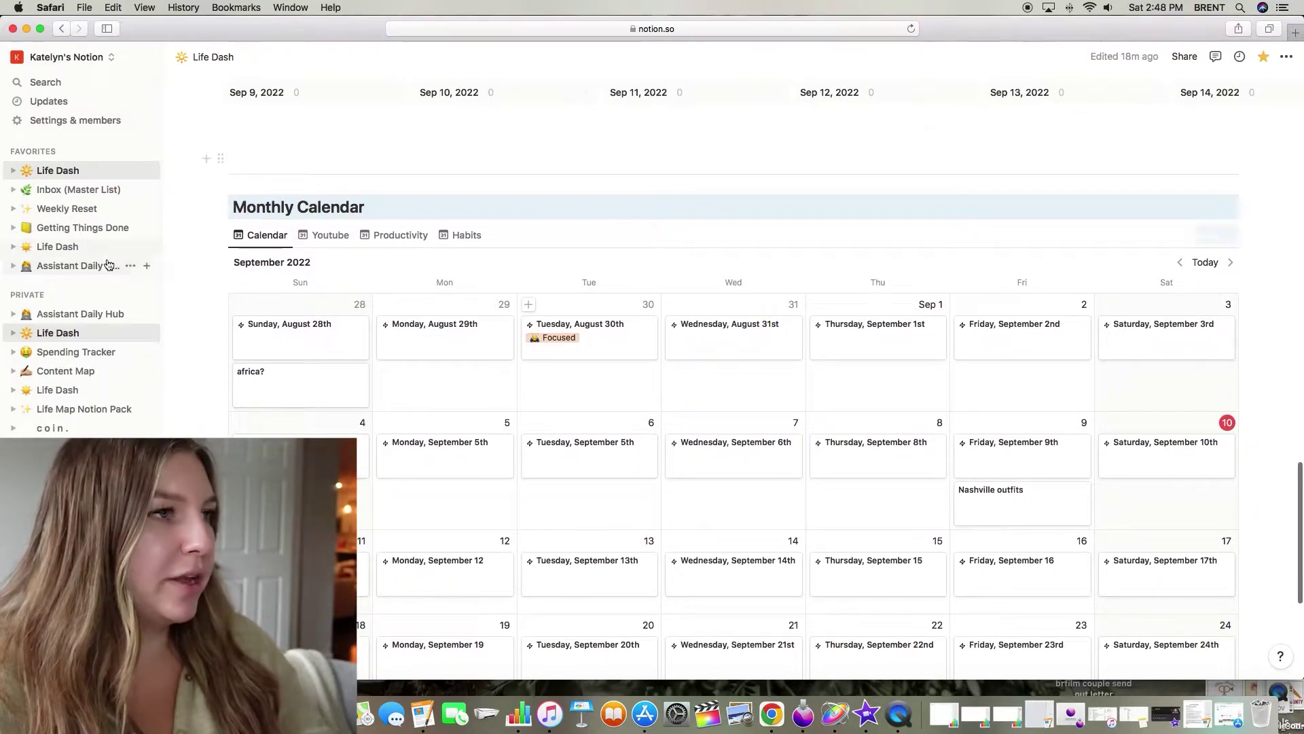
scroll(359, 223, down, 2)
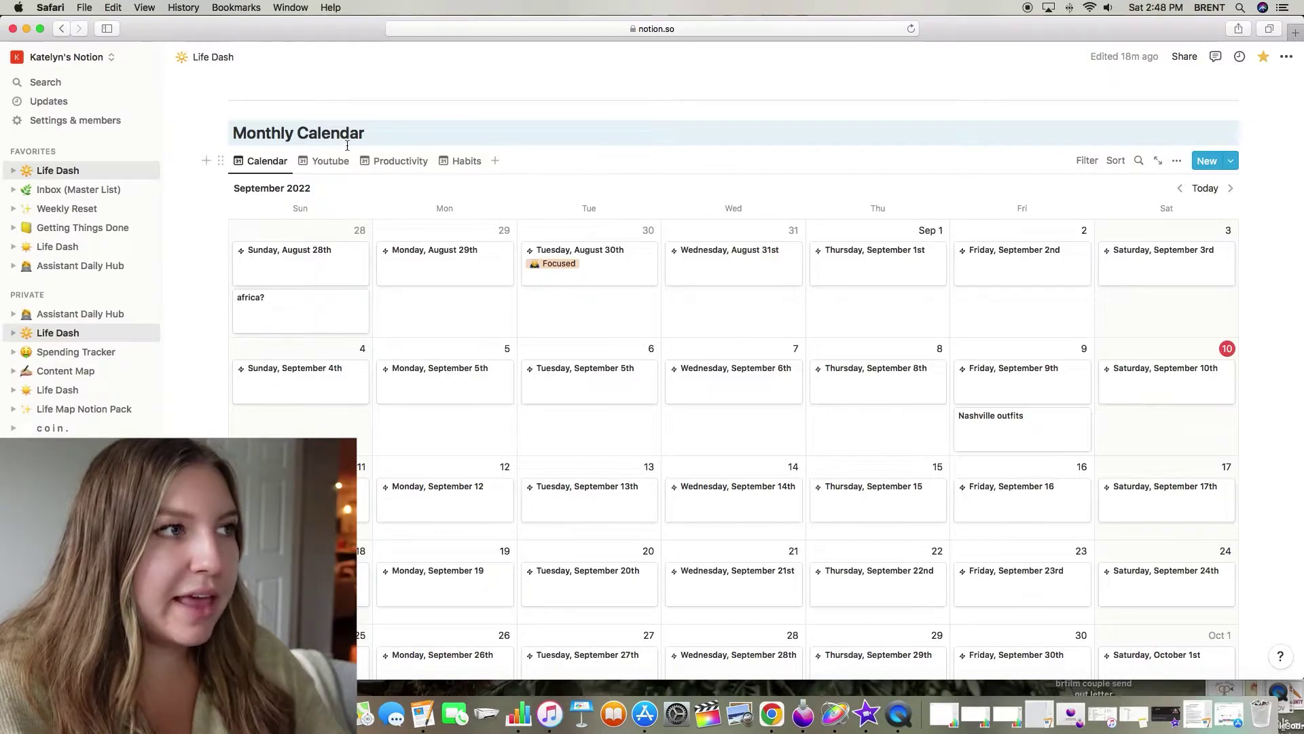
Step: Examine the Monthly Calendar's Youtube and Productivity views for September 2022
click(314, 163)
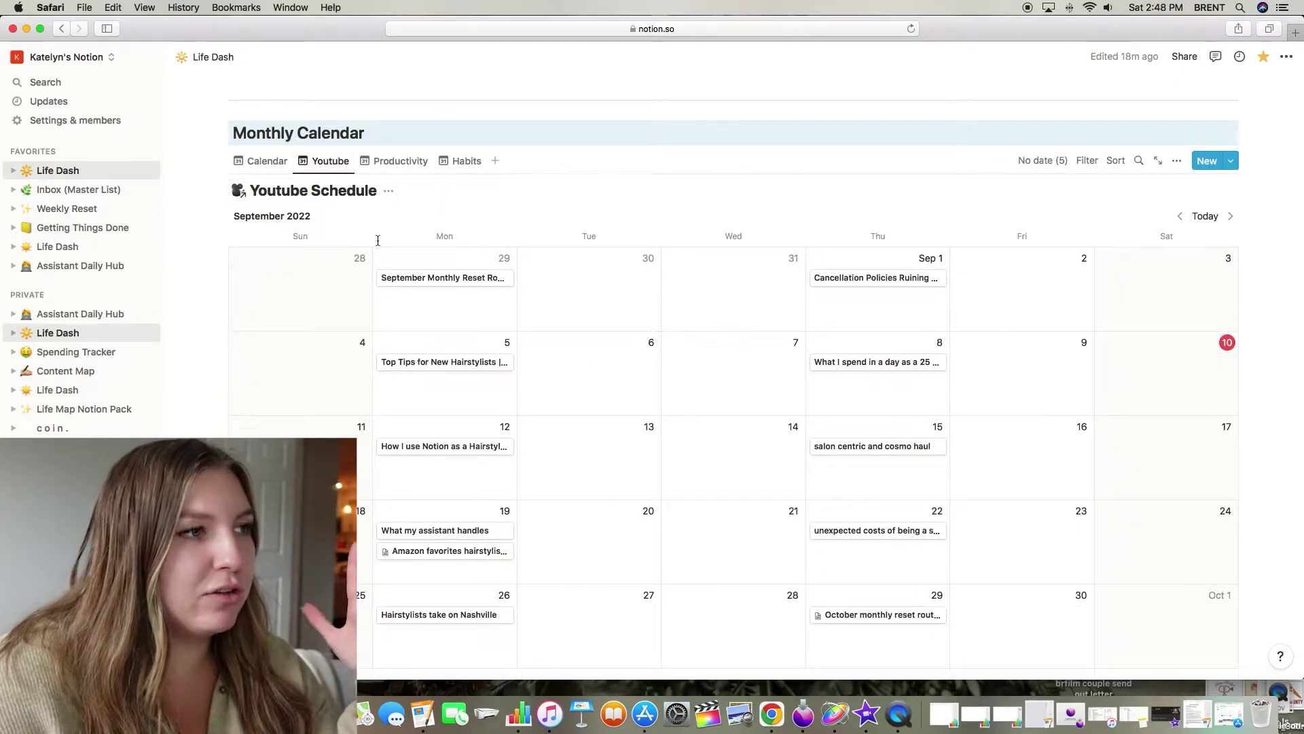
scroll(378, 201, down, 3)
scroll(378, 241, up, 5)
scroll(378, 241, up, 2)
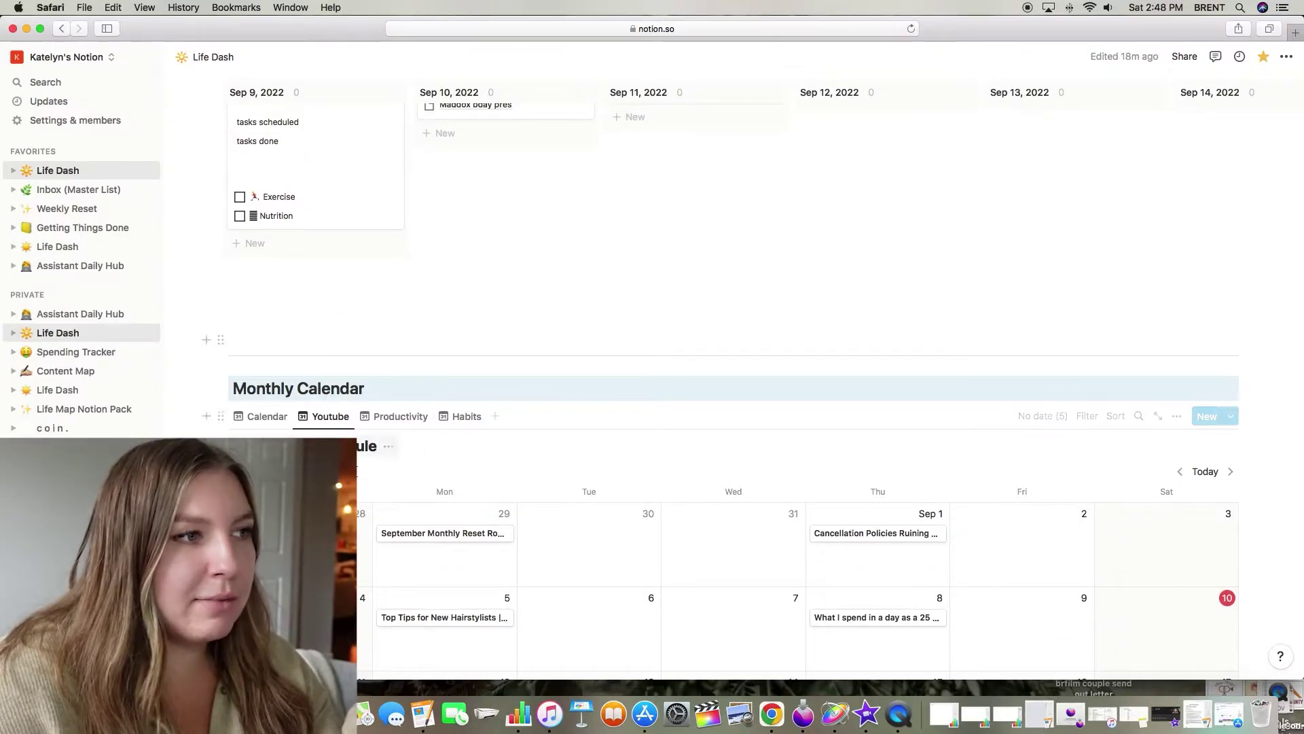
click(406, 415)
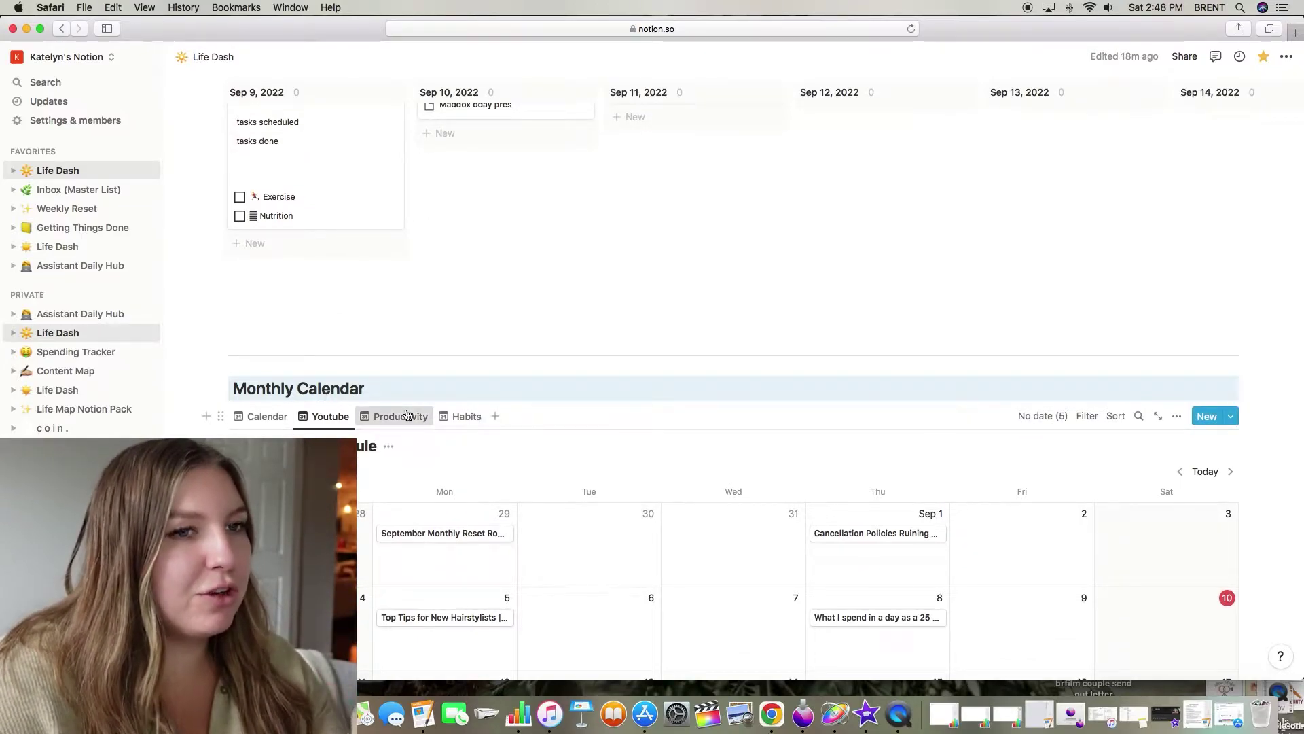
scroll(407, 414, down, 3)
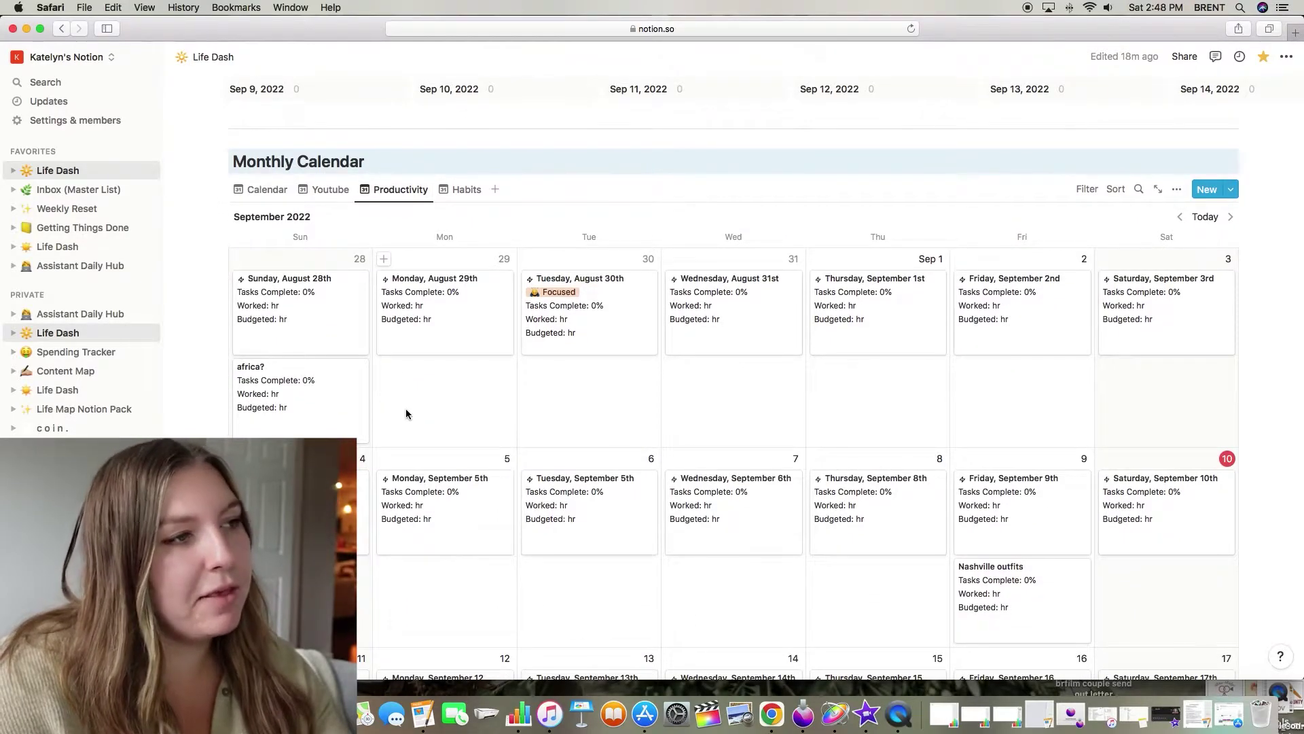
scroll(406, 414, down, 2)
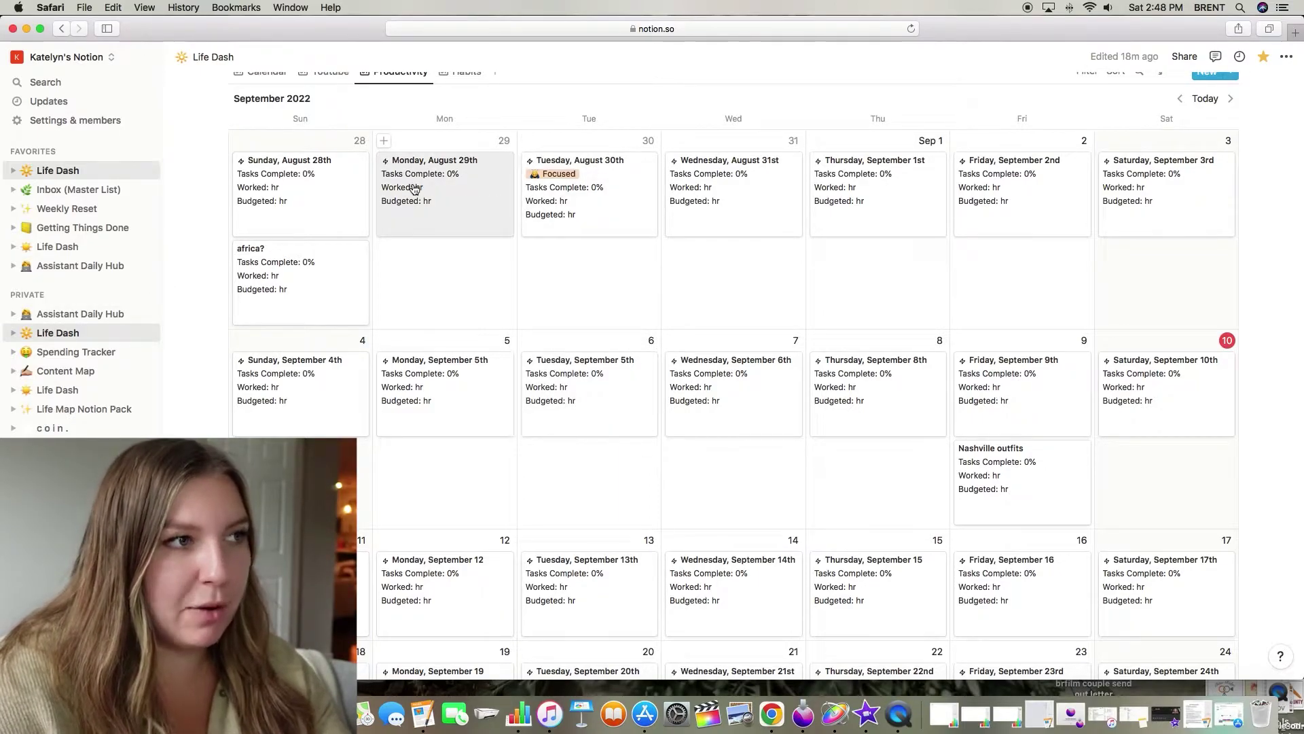
scroll(414, 189, up, 3)
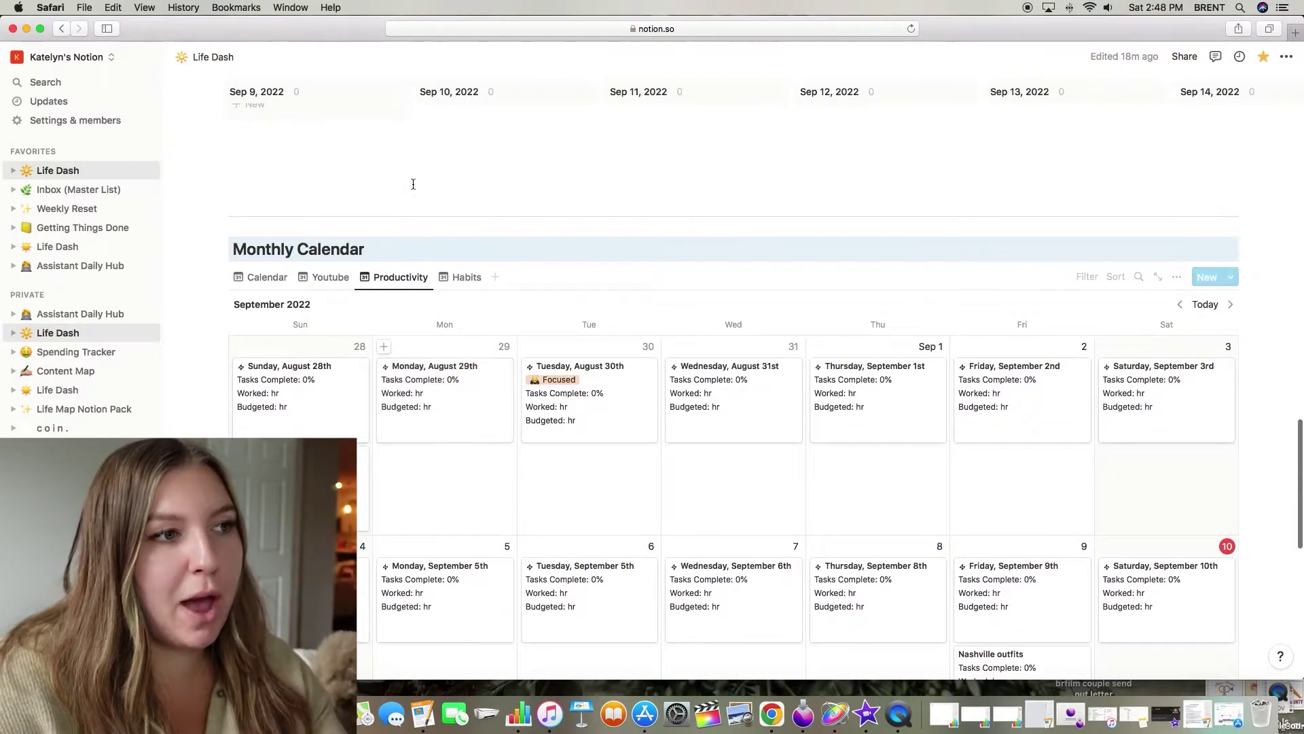
Step: From the Monthly Calendar's Habits view, mark Mindfulness, Exercise and Nutrition as done on the Saturday, September 10th page
click(466, 280)
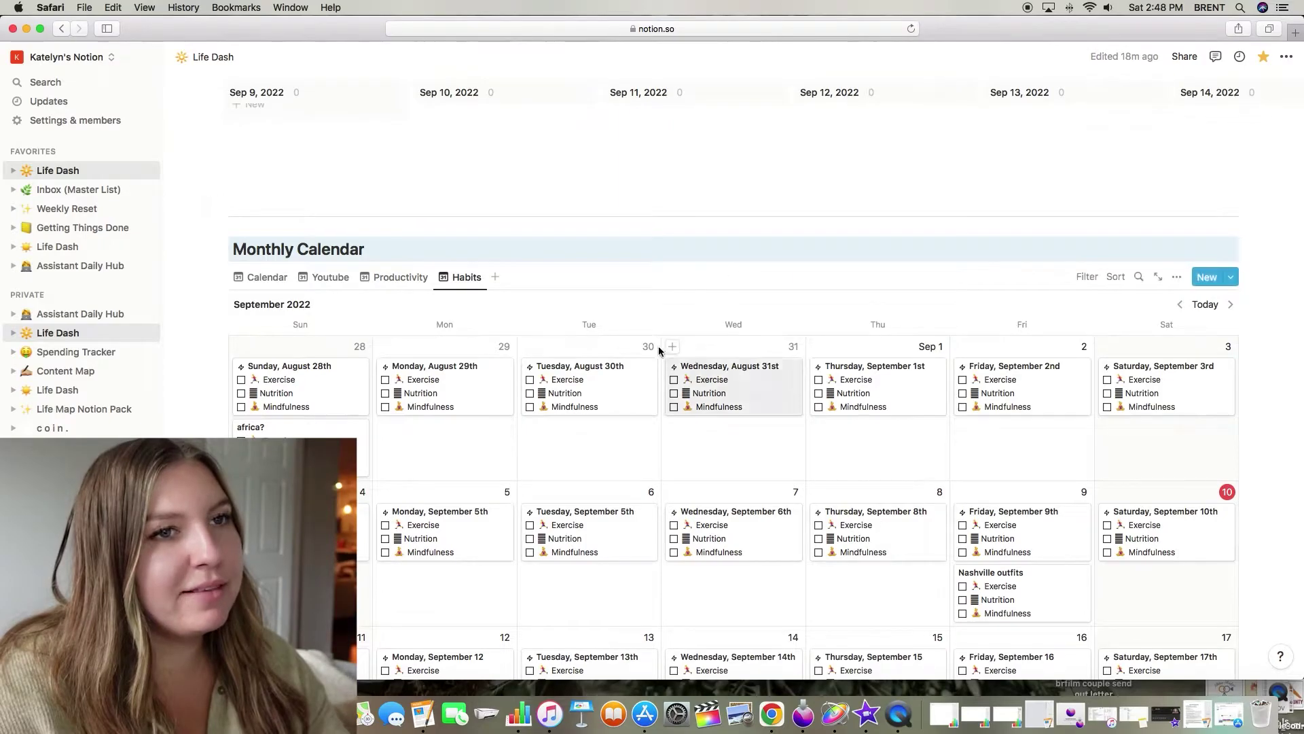
scroll(627, 288, down, 5)
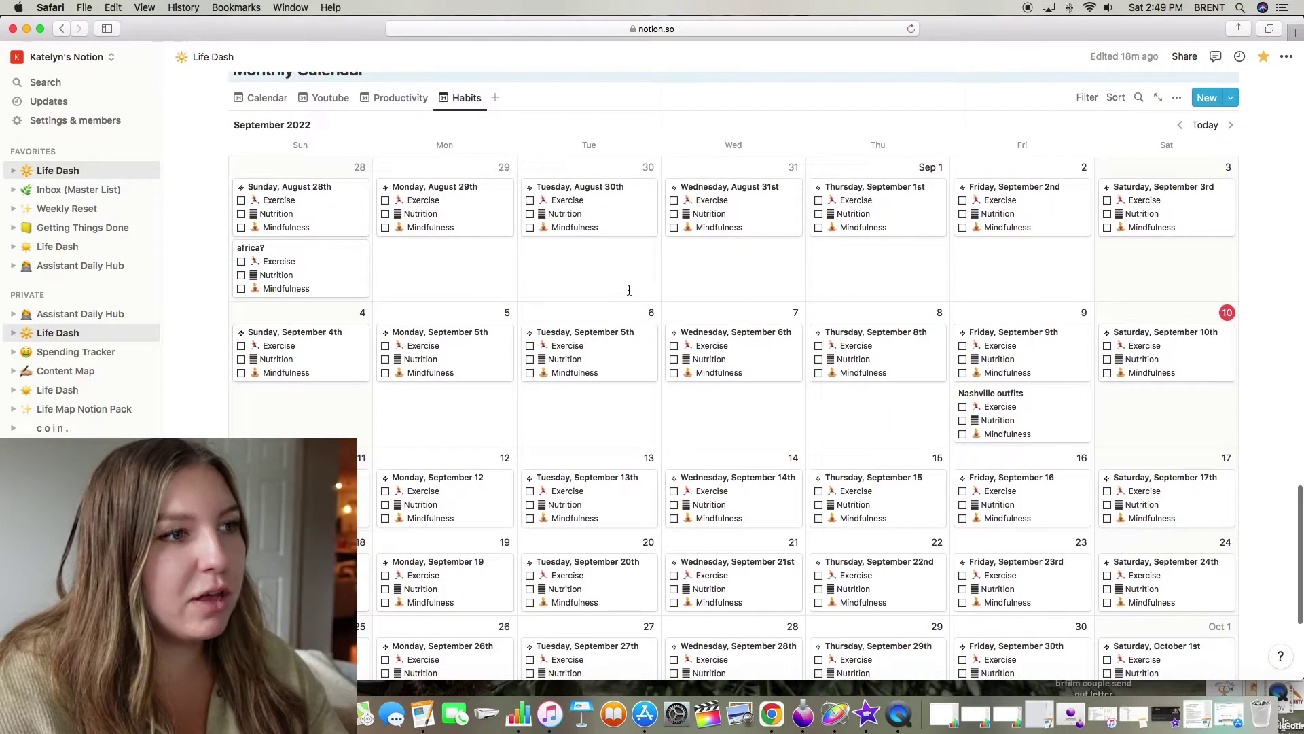
scroll(629, 288, down, 3)
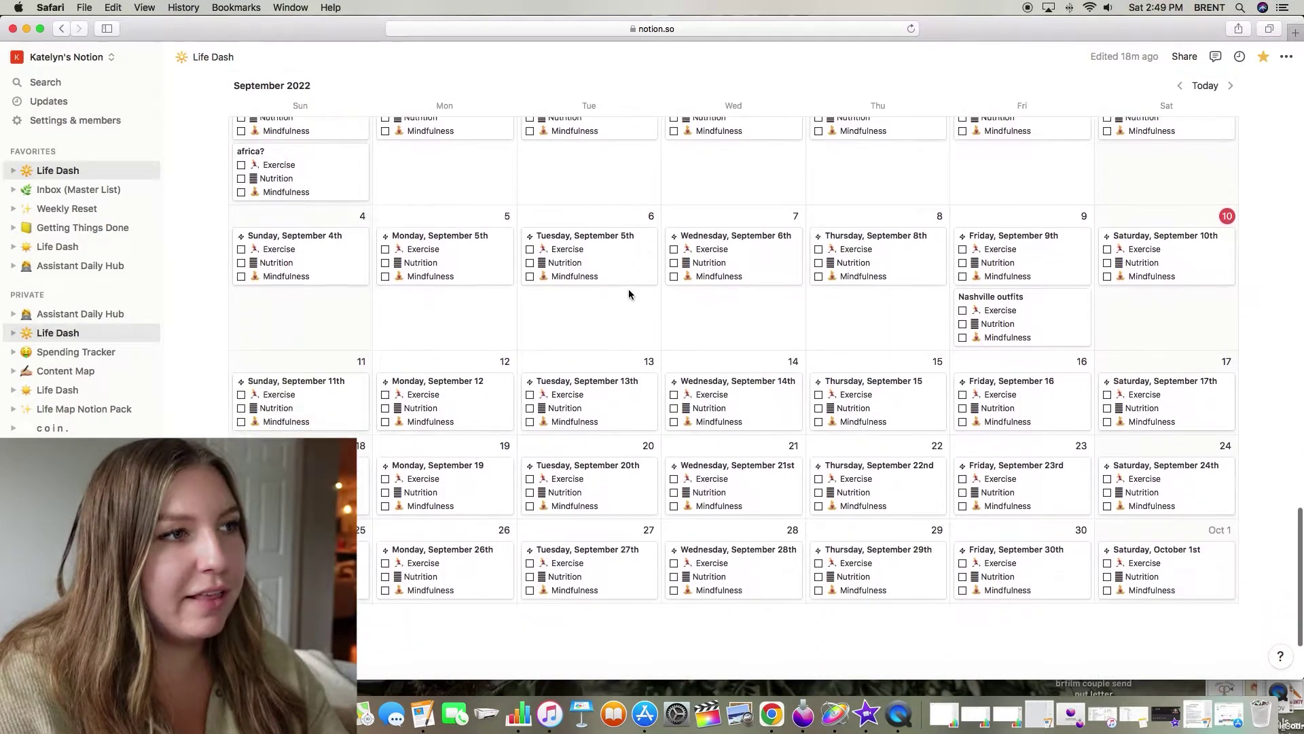
click(1202, 258)
scroll(585, 467, down, 6)
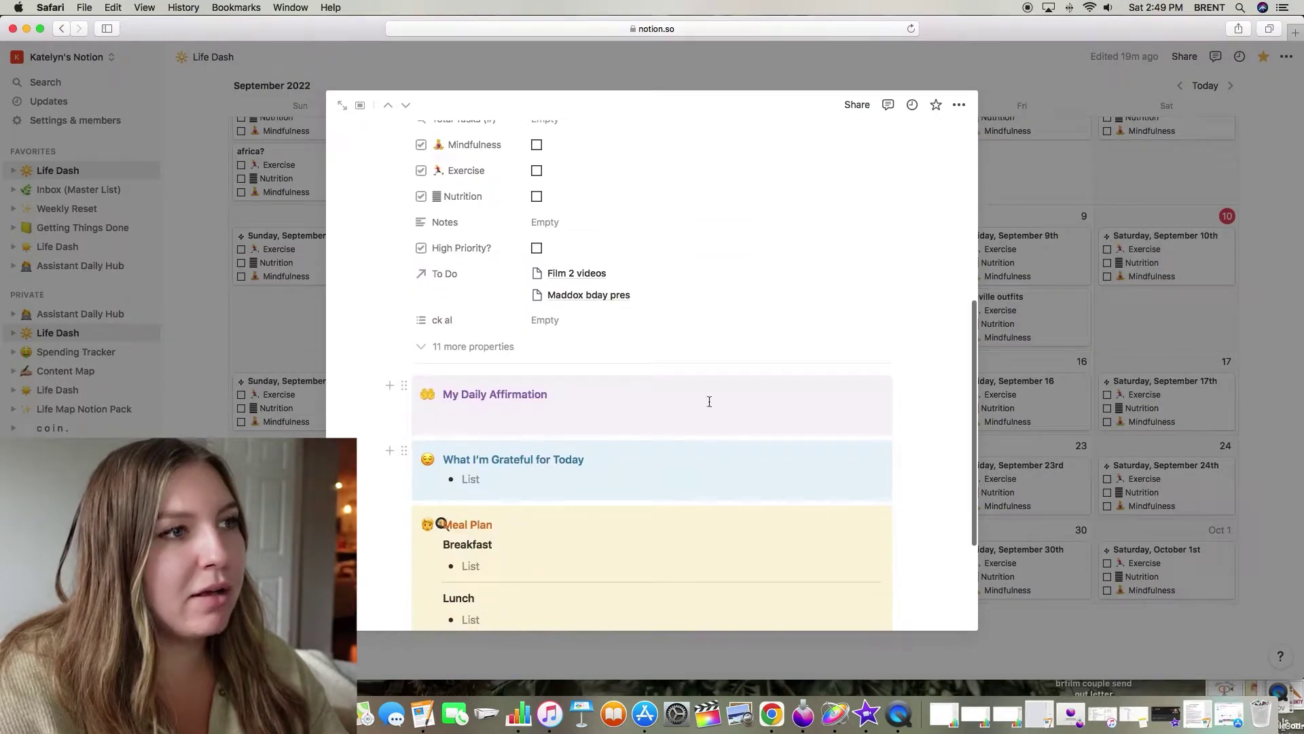
scroll(493, 244, up, 2)
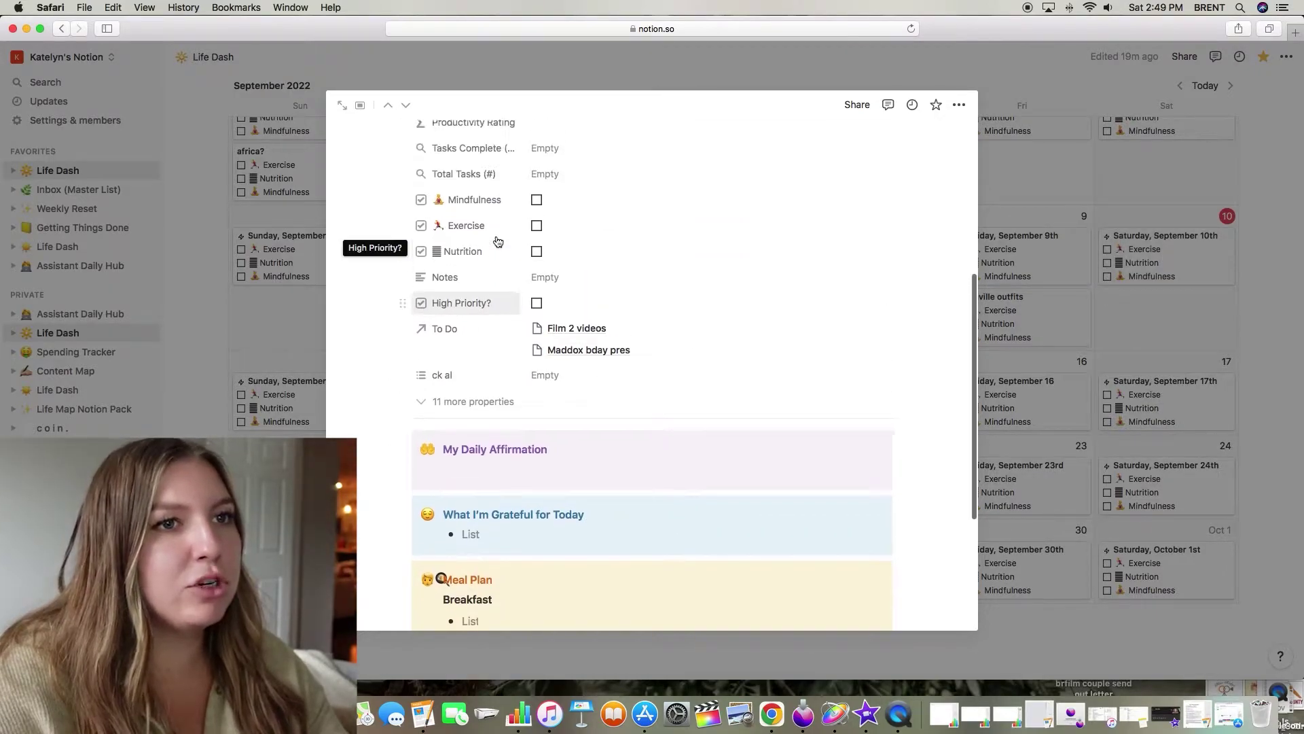
scroll(498, 241, up, 1)
click(537, 236)
click(537, 262)
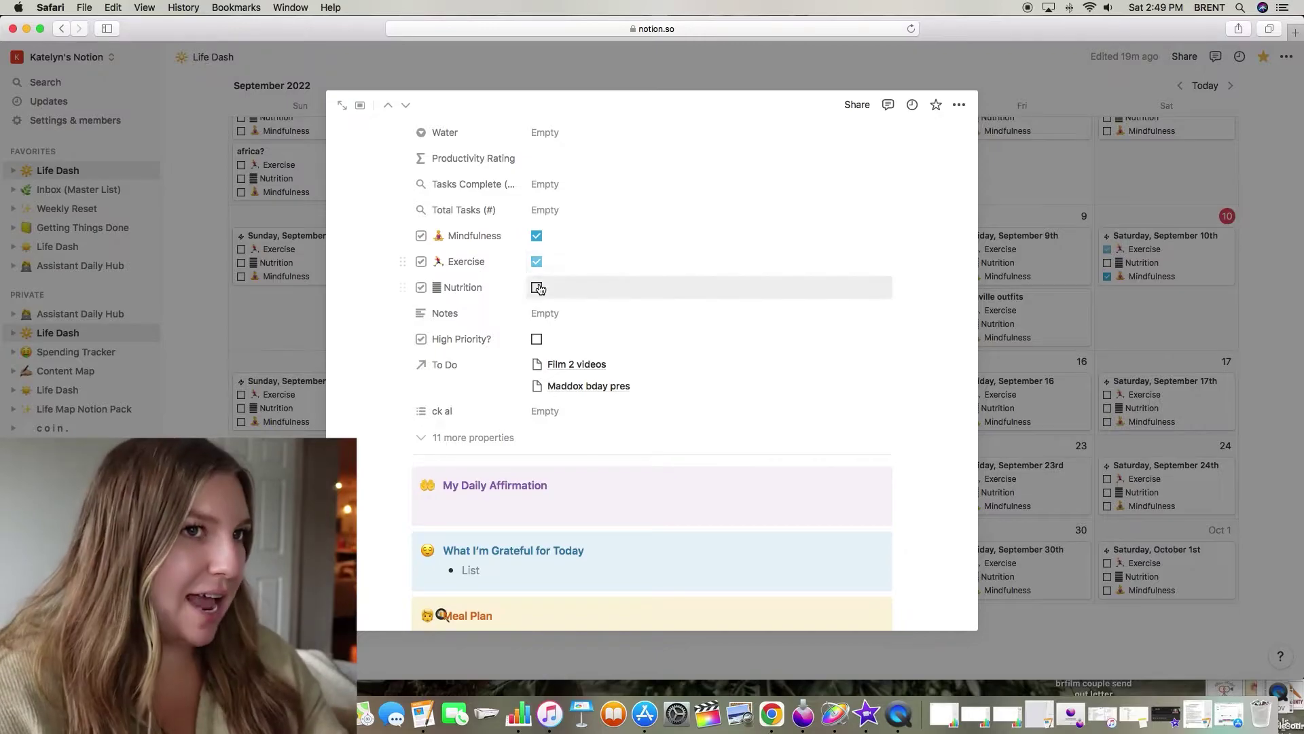
click(537, 288)
click(1229, 304)
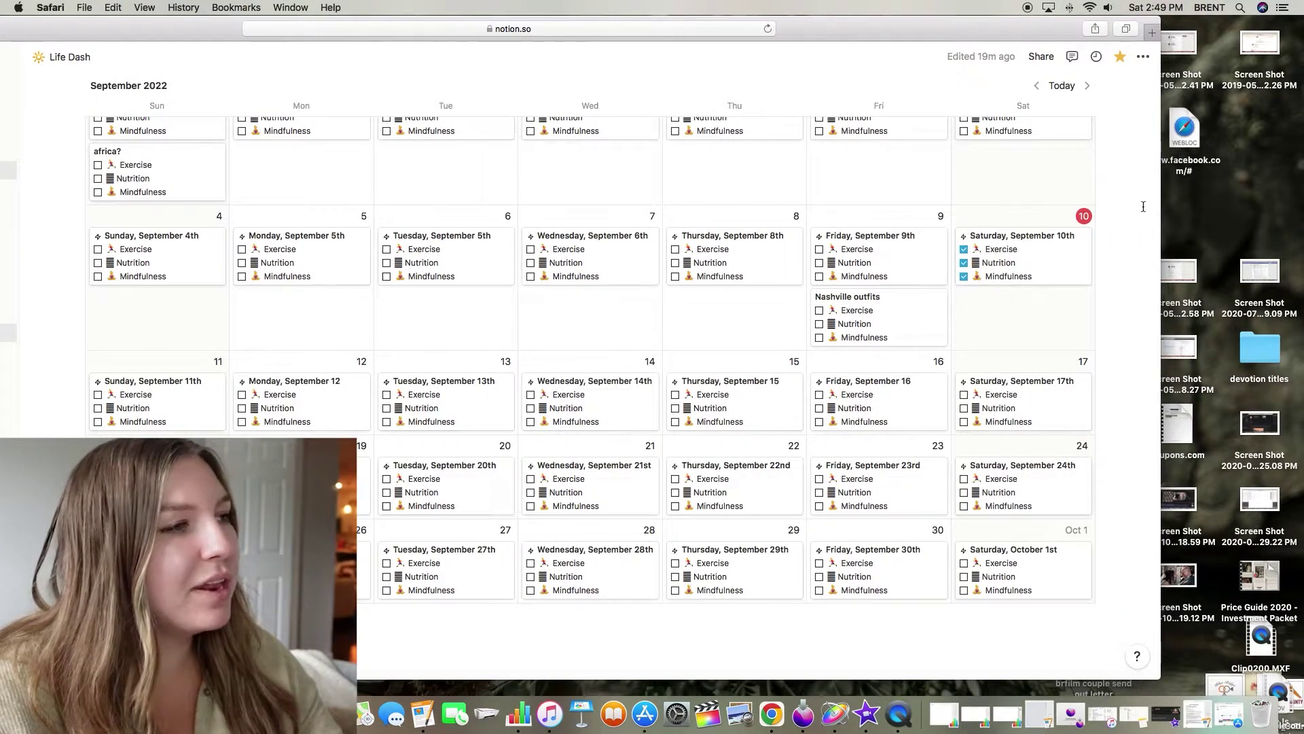
Step: Widen the browser window to the screen's edge and return to the beginning of the Life Dash page
drag(1166, 212, 1303, 224)
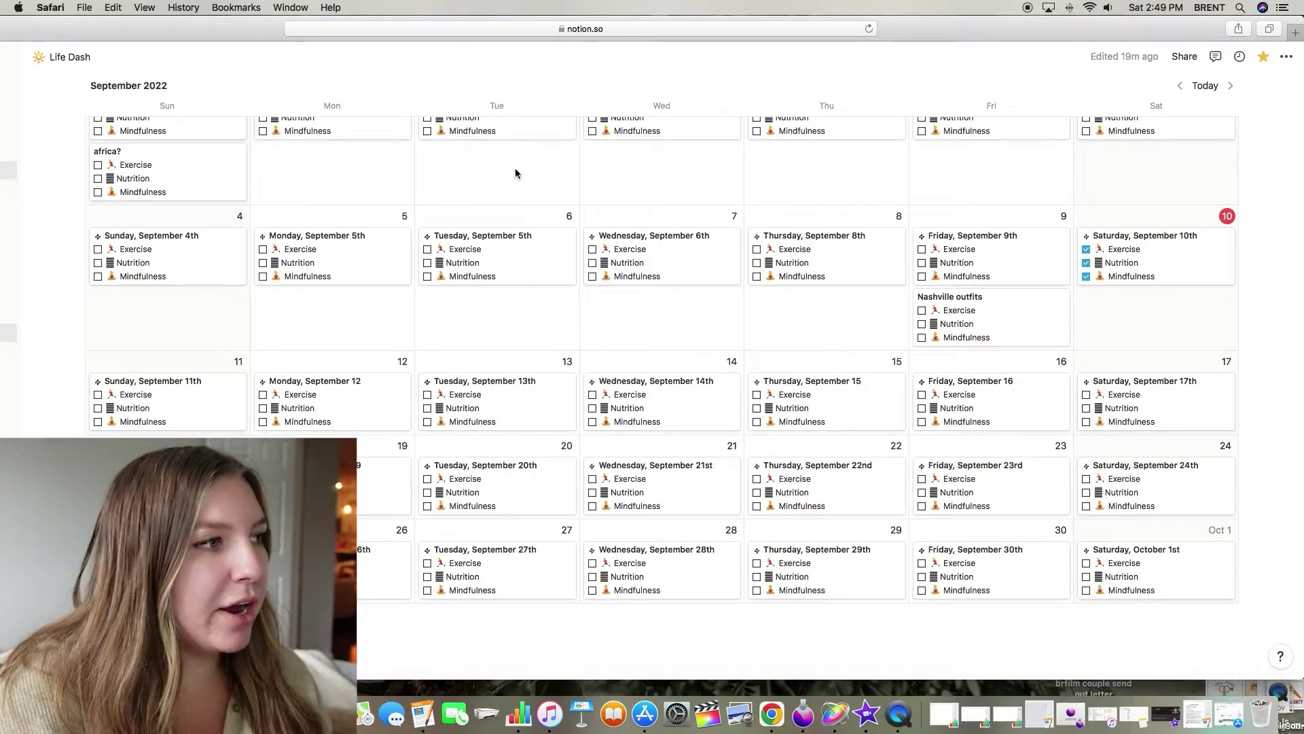
scroll(655, 172, up, 10)
scroll(654, 172, up, 3)
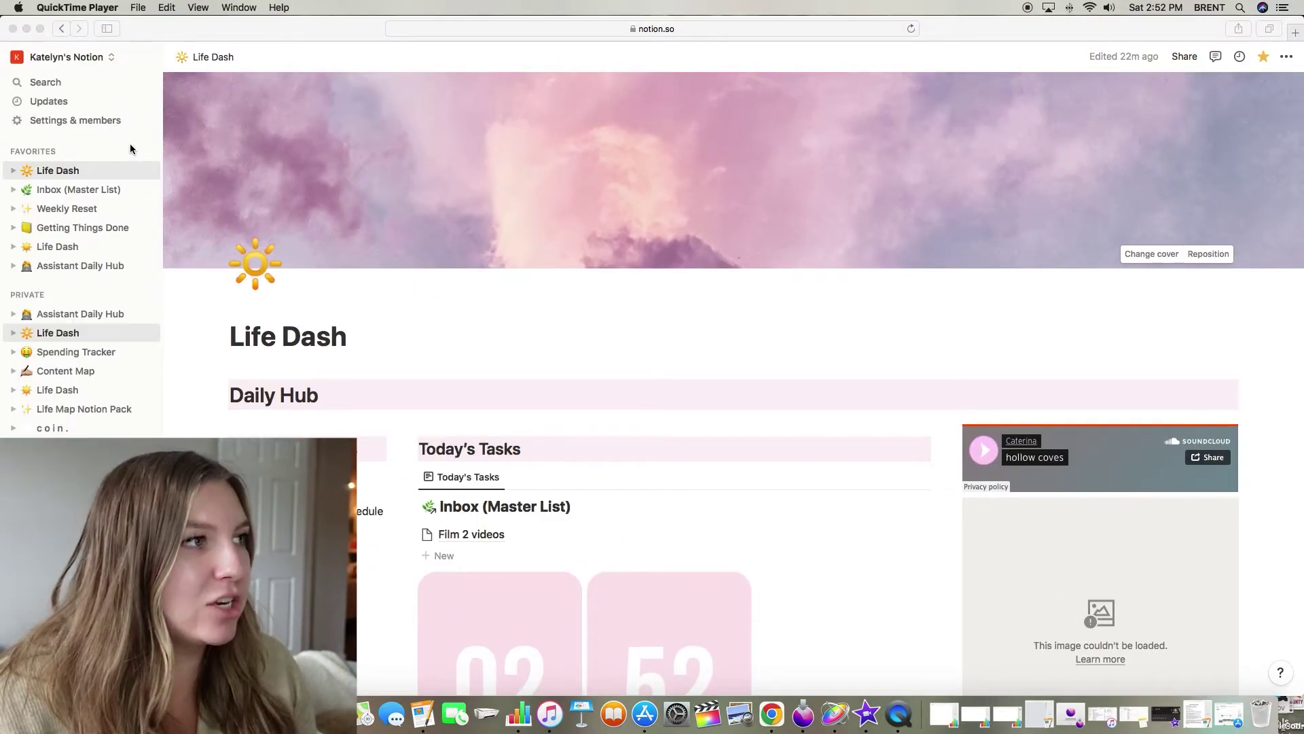
Step: Open the Assistant Daily Hub and review its instructions and its To-do, In Progress and Complete board
click(131, 148)
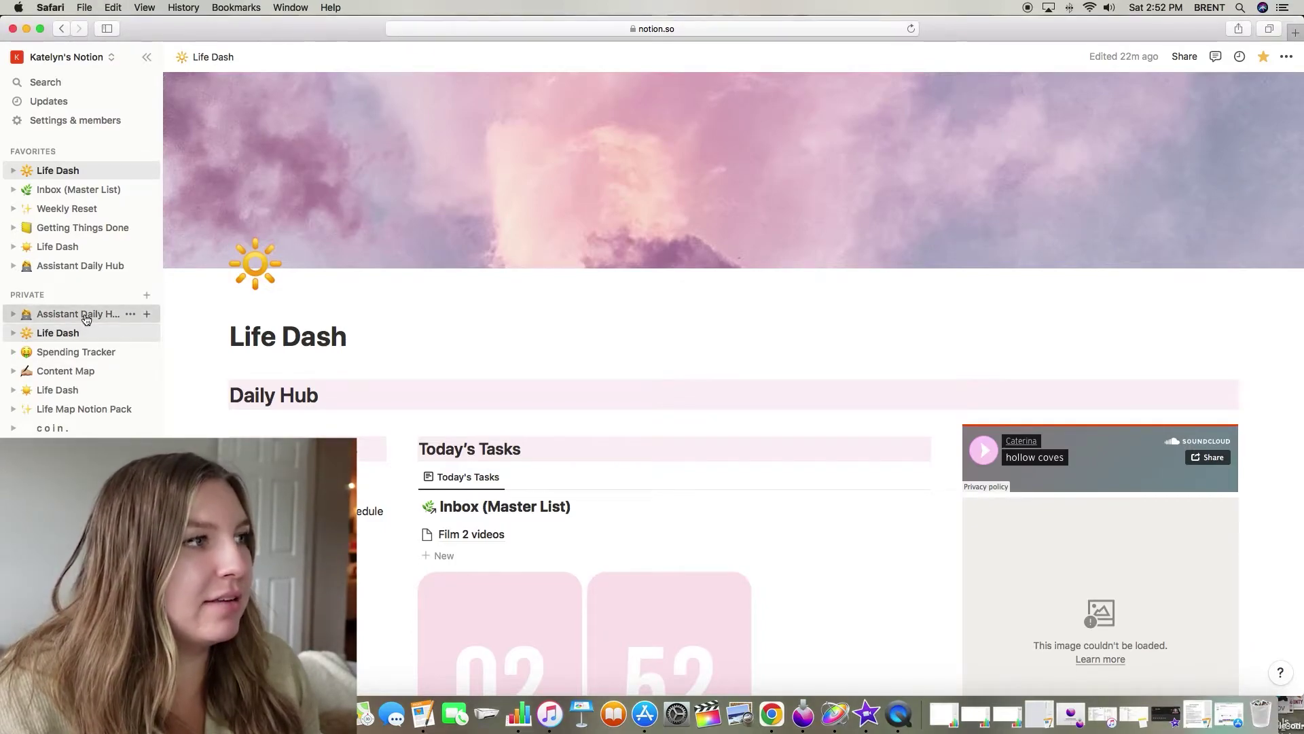
click(85, 315)
scroll(664, 373, down, 7)
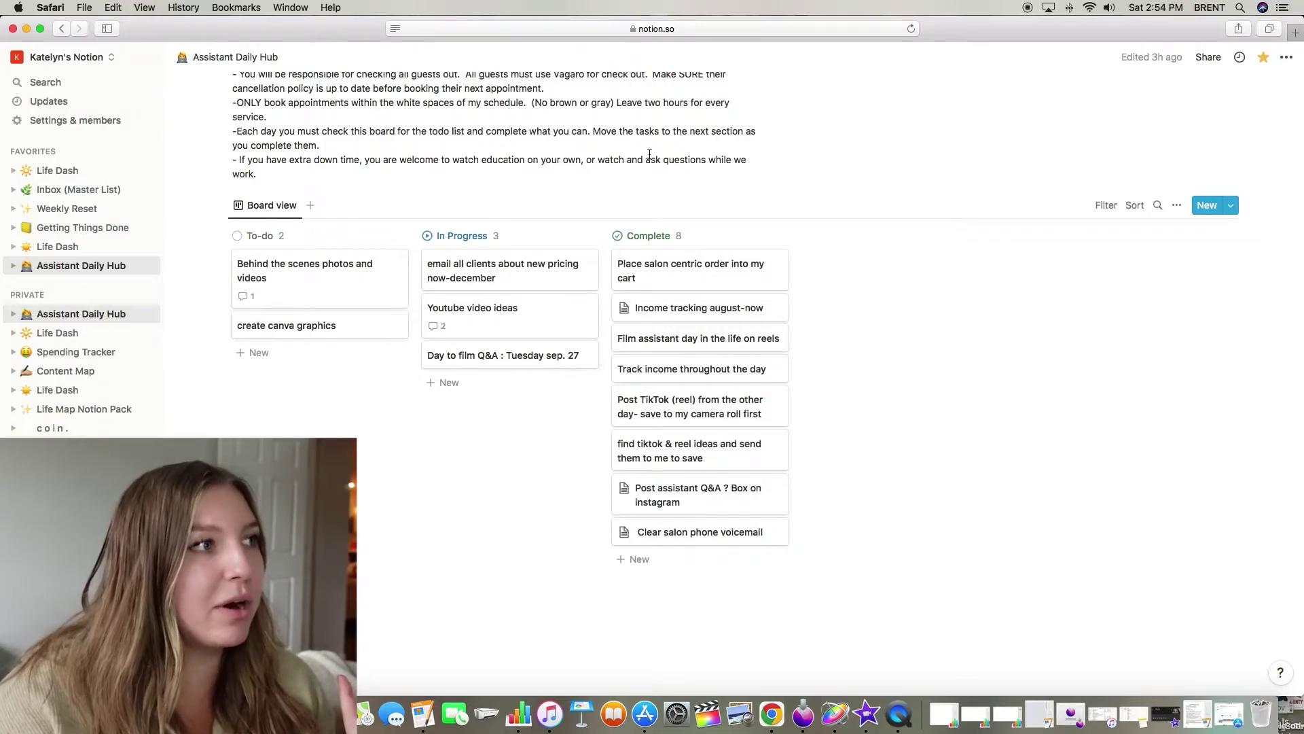
Step: Open the Inbox (Master List) page and review its Show All task table
click(75, 190)
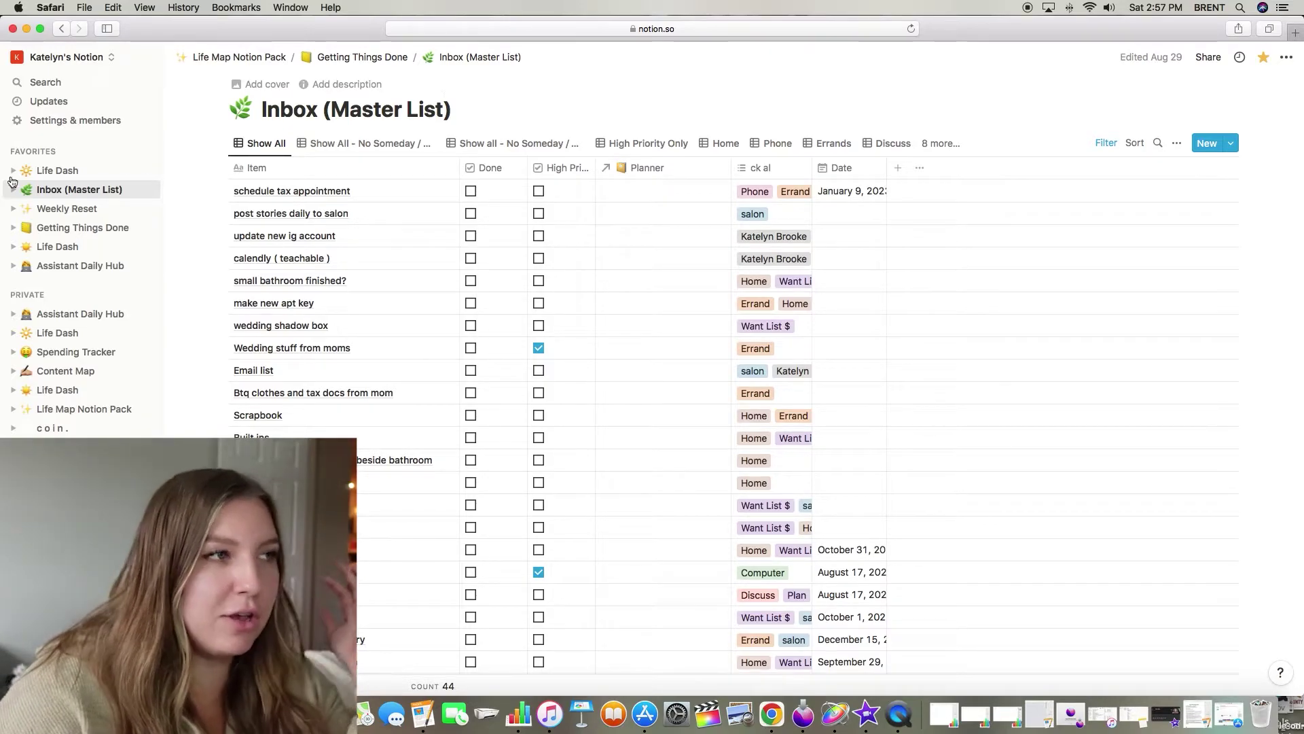
scroll(286, 235, down, 1)
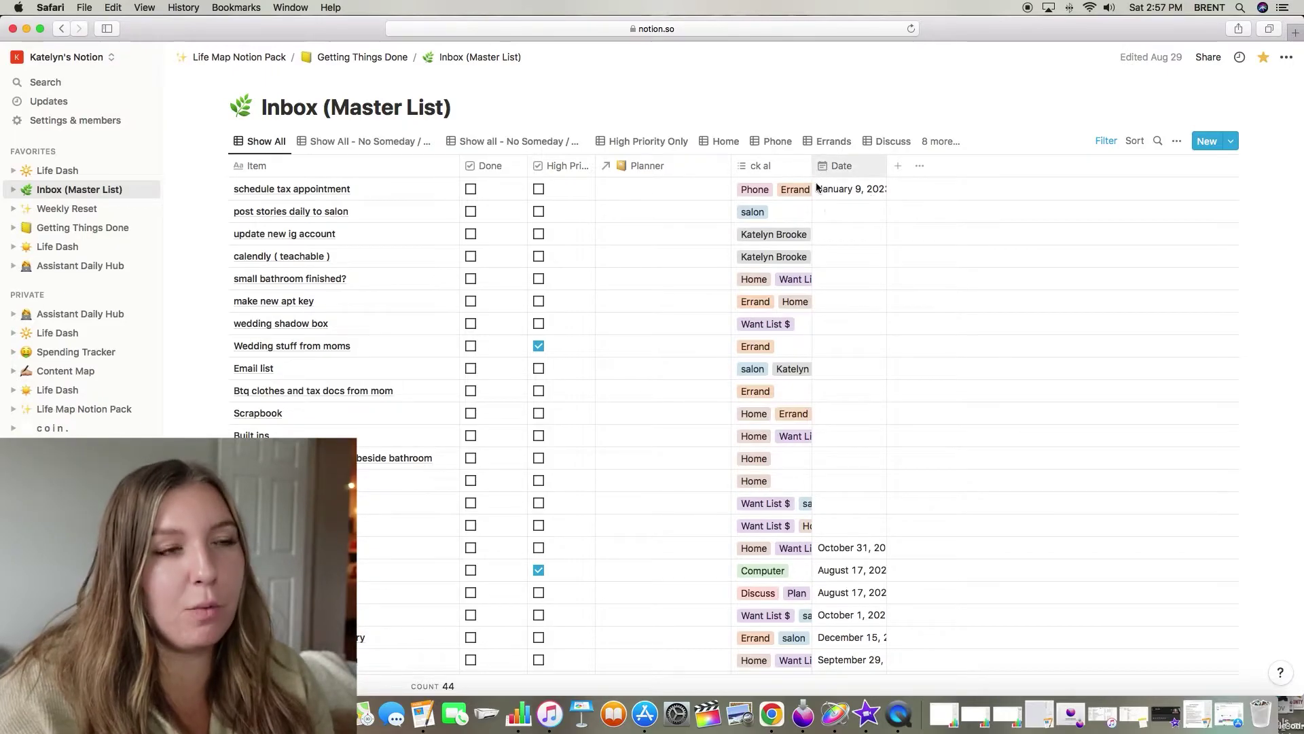
Step: Inspect the available context tags for the "schedule tax appointment" and "make new apt key" tasks, leaving both selections as they are
scroll(868, 190, down, 1)
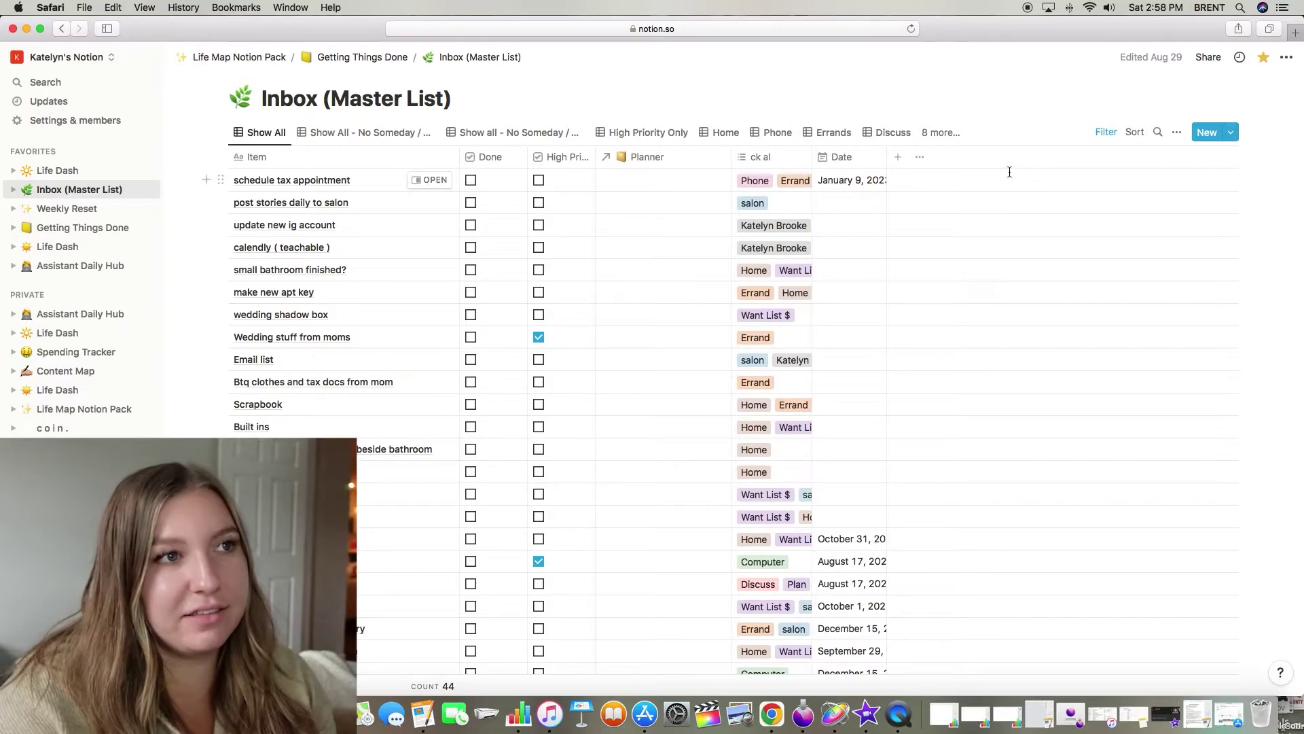
click(779, 182)
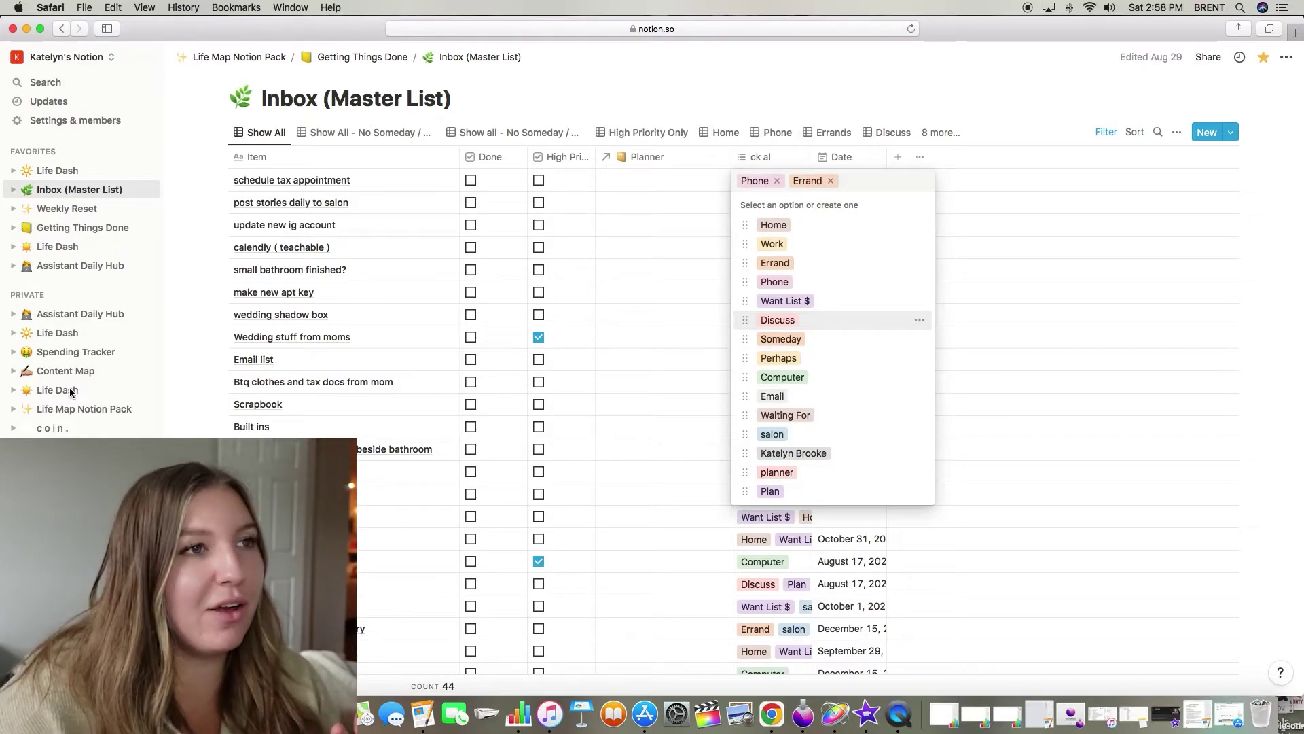
click(977, 120)
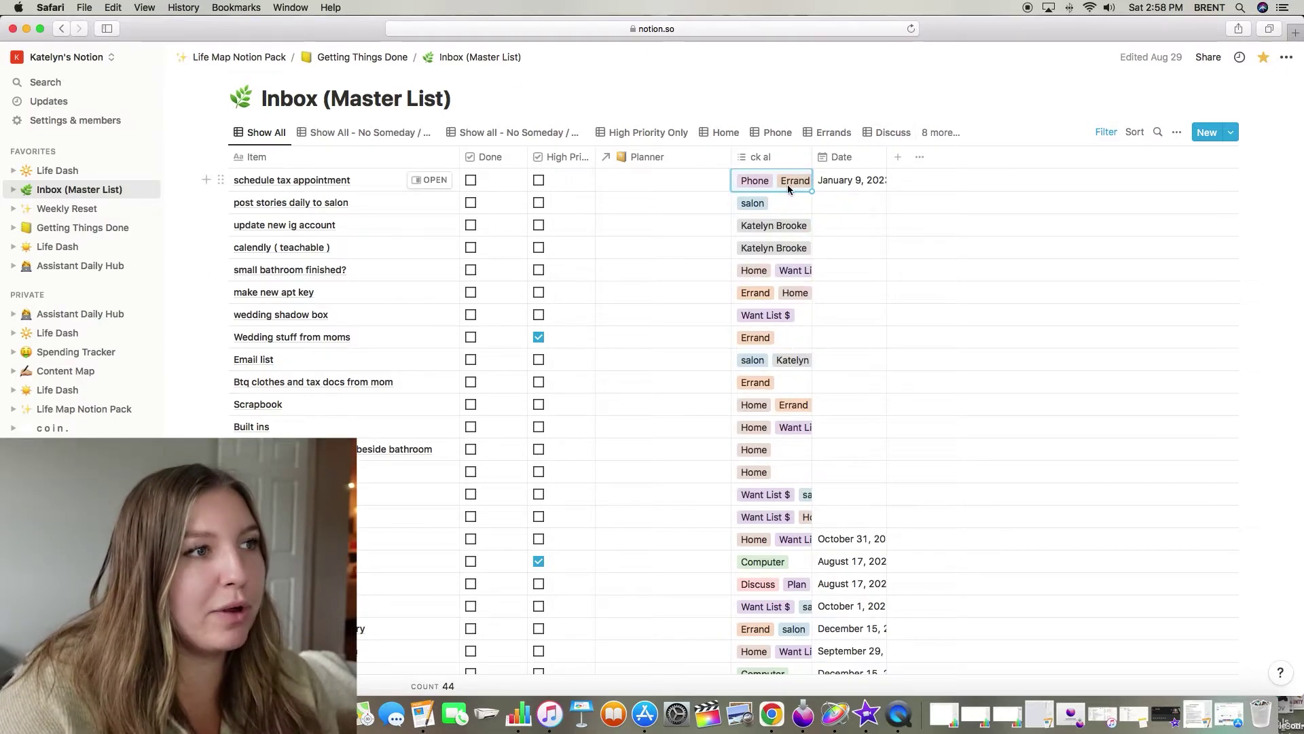
click(751, 297)
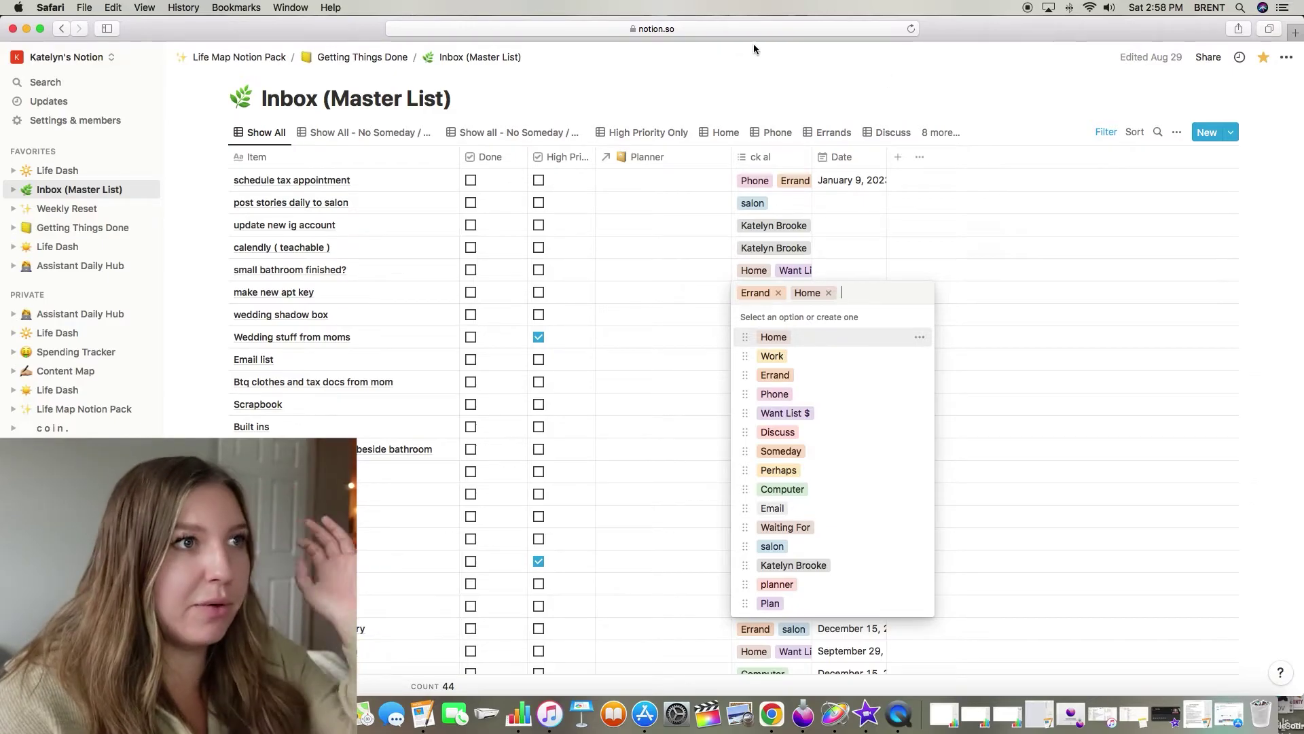
click(834, 132)
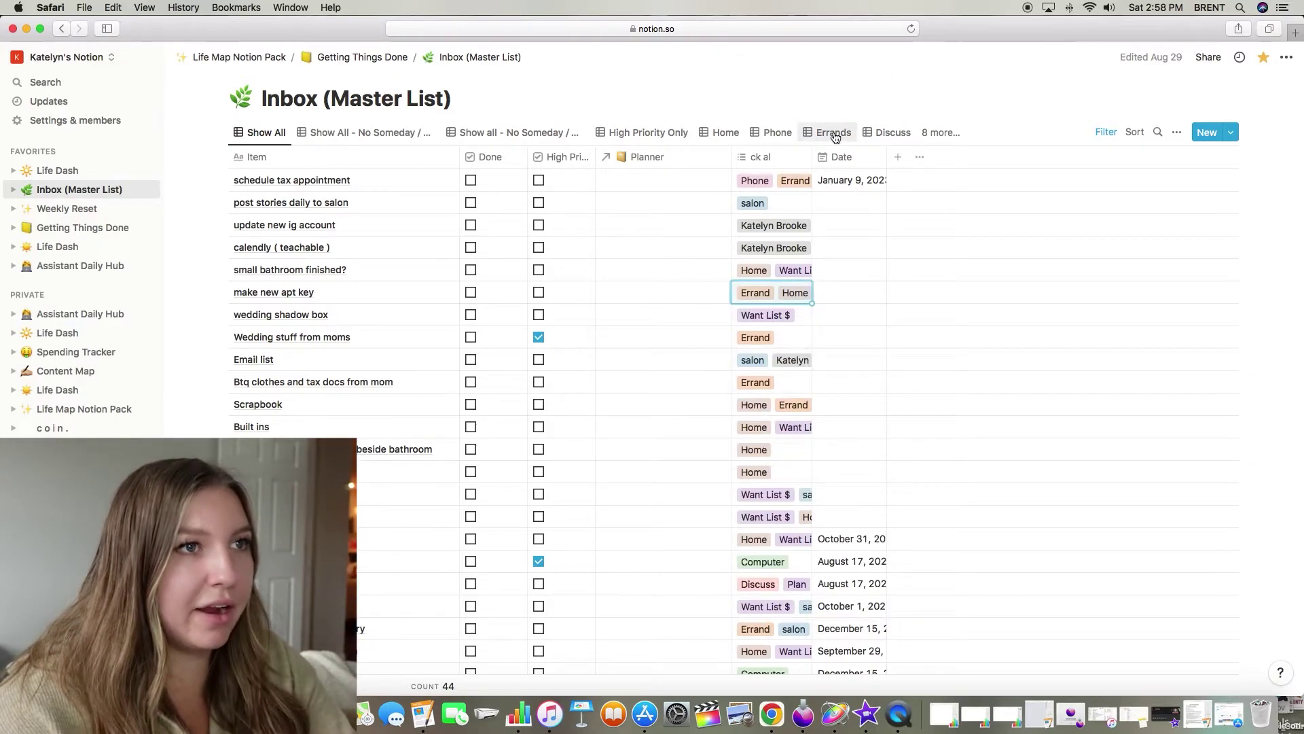
Step: Review the Inbox's Errands and Home views, and return to the Show All view to look through the full task list
click(834, 132)
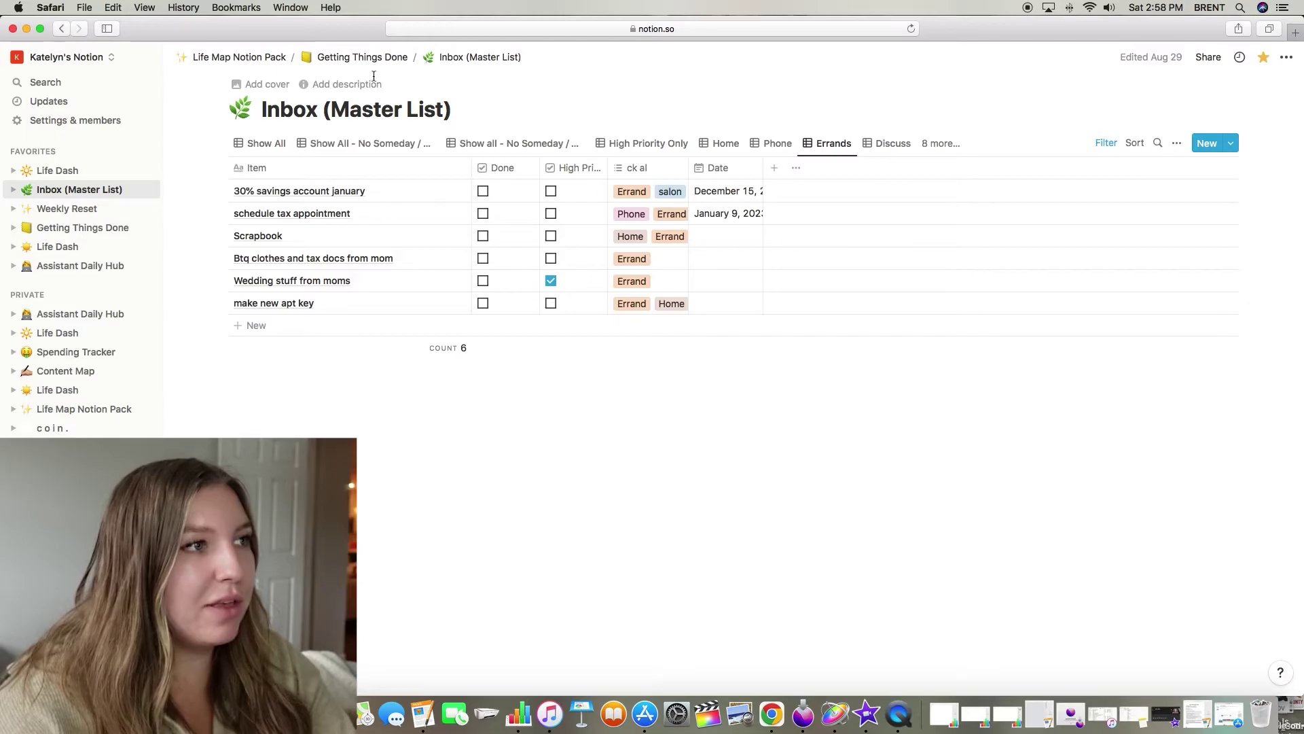
mouse_move(344, 86)
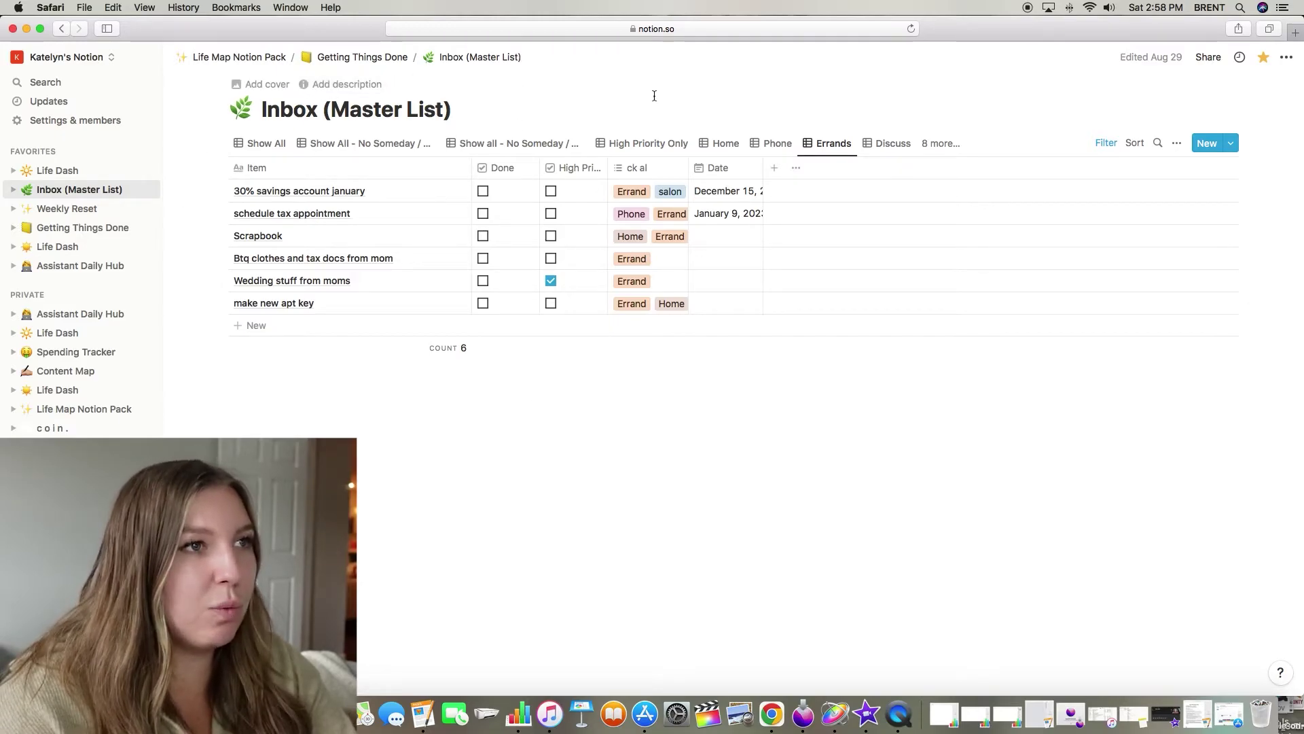
click(718, 144)
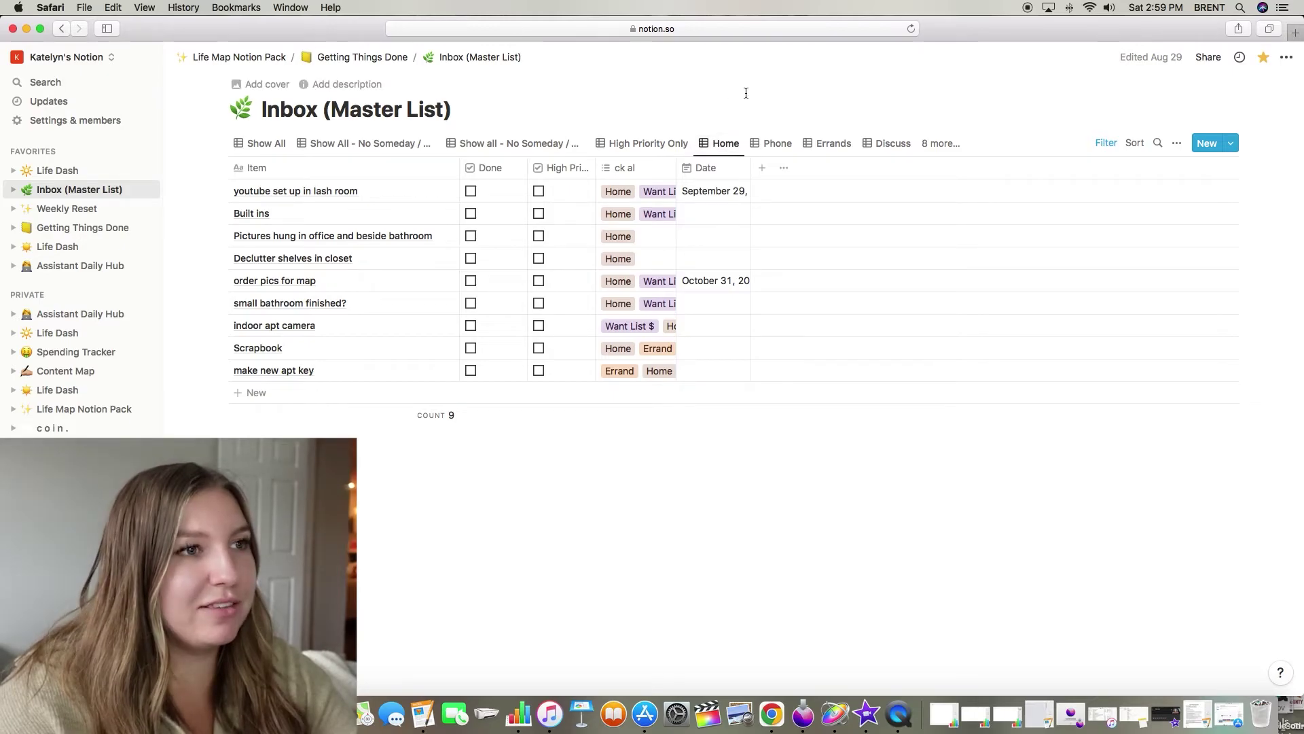
click(275, 141)
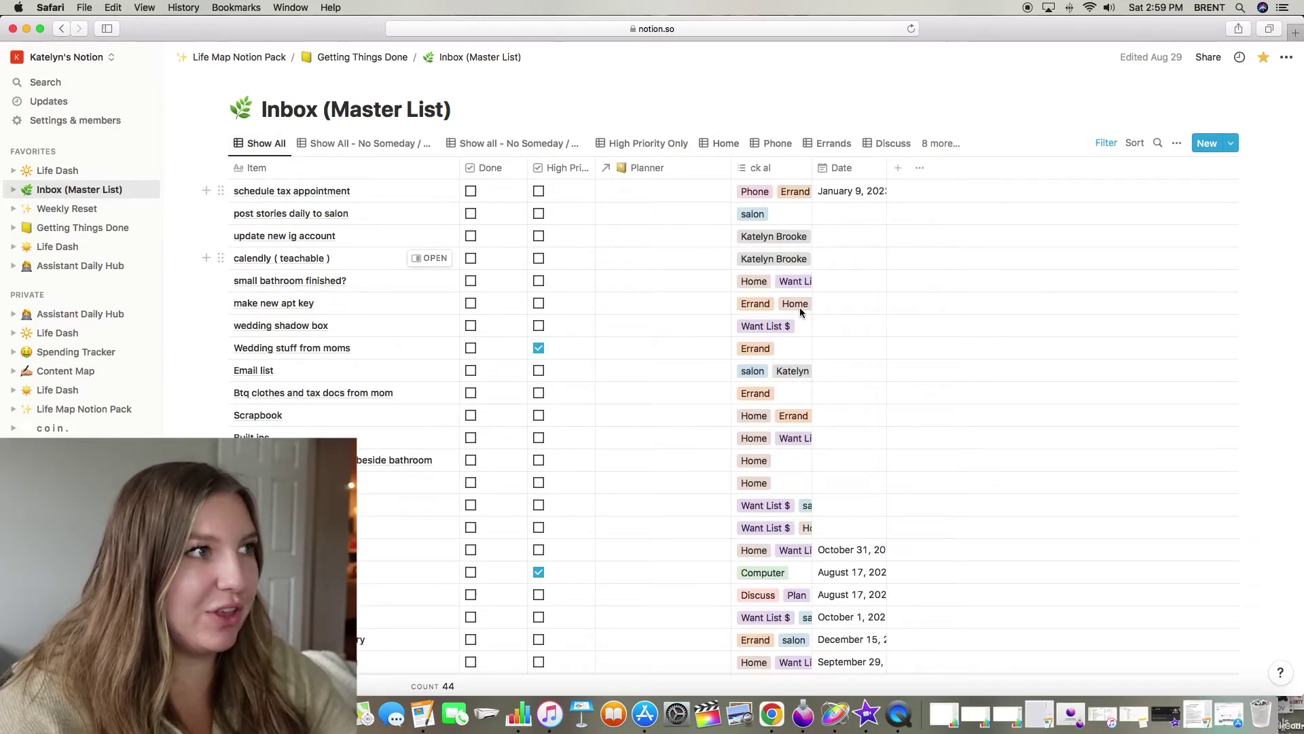
scroll(722, 430, down, 5)
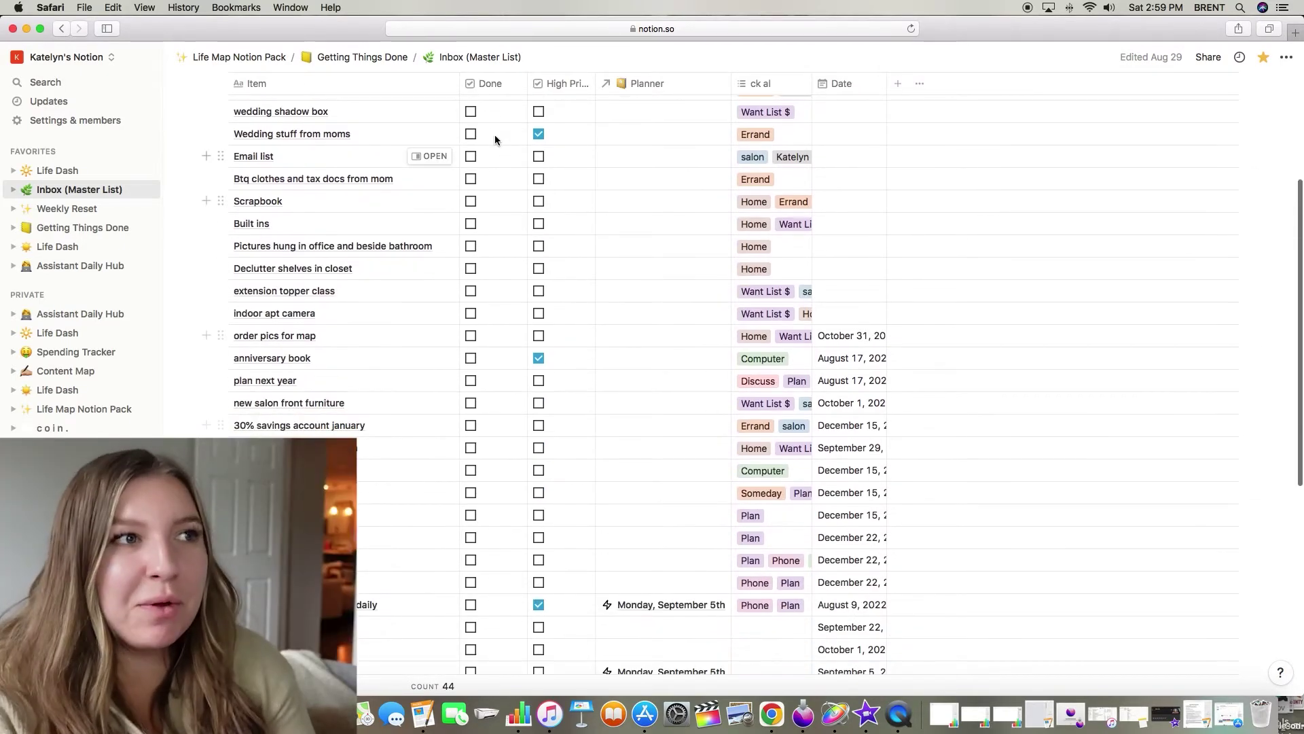
scroll(786, 144, up, 5)
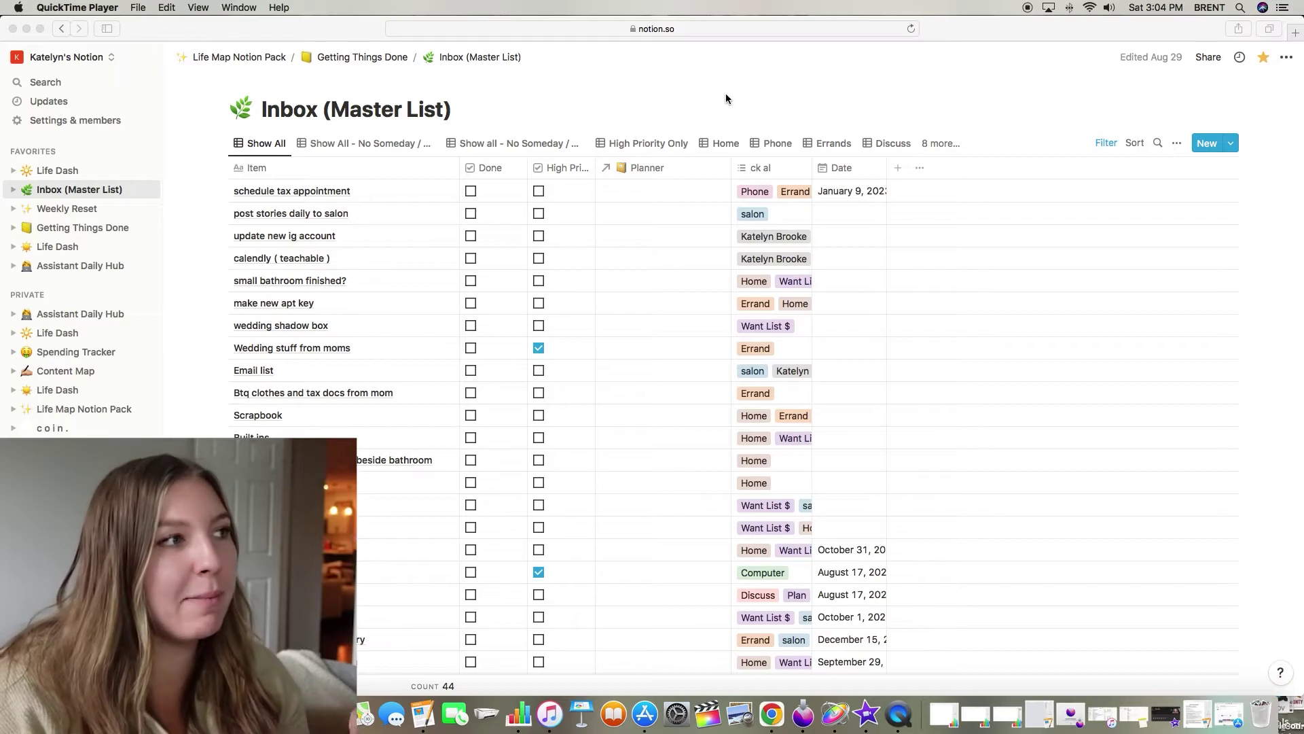
Step: Open the Weekly Reset page and review its Life Reset, Get Clear, Get Current and Home checklists
click(69, 208)
click(67, 208)
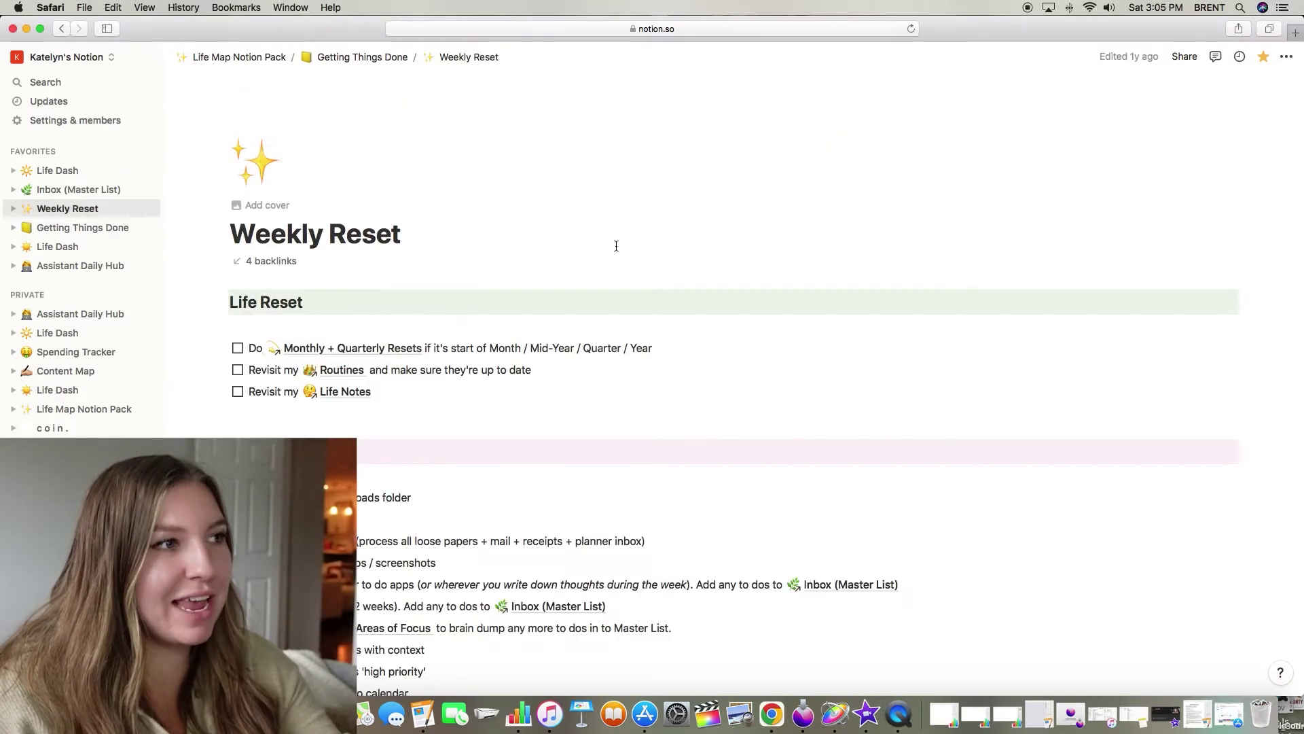
scroll(616, 246, down, 2)
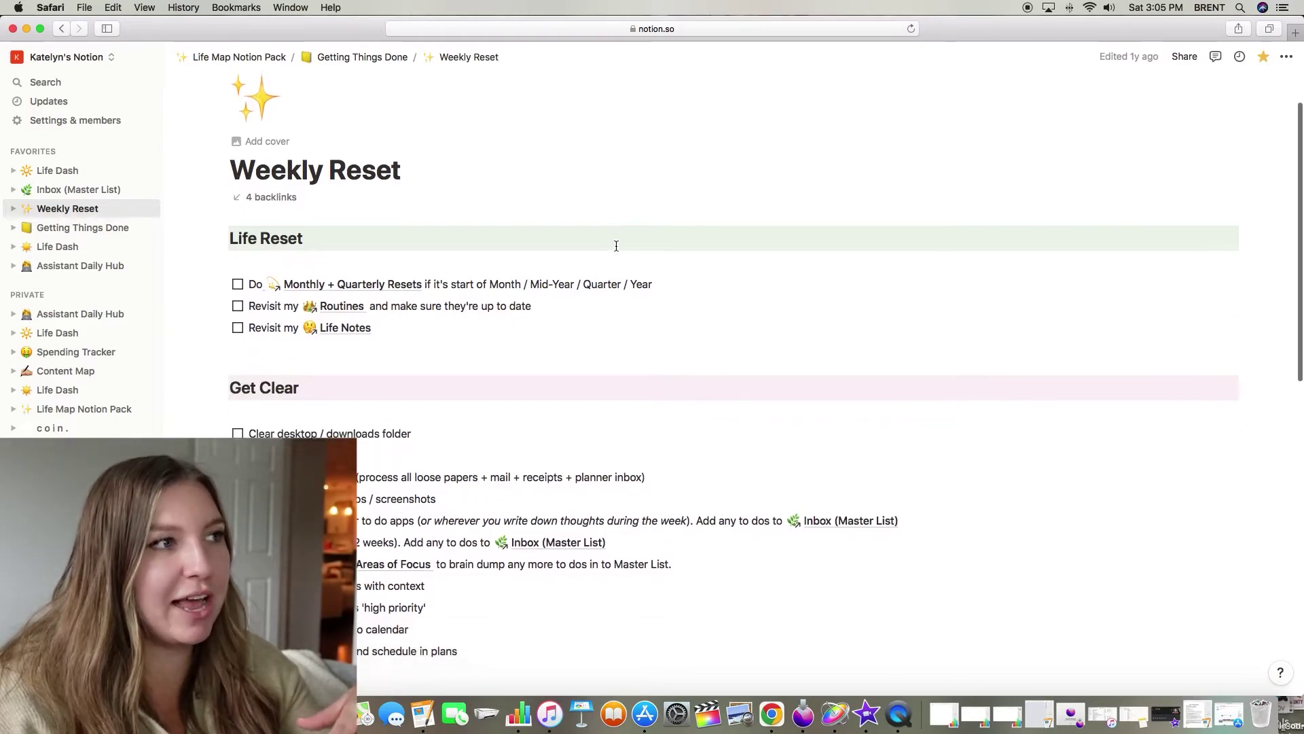
scroll(616, 246, down, 1)
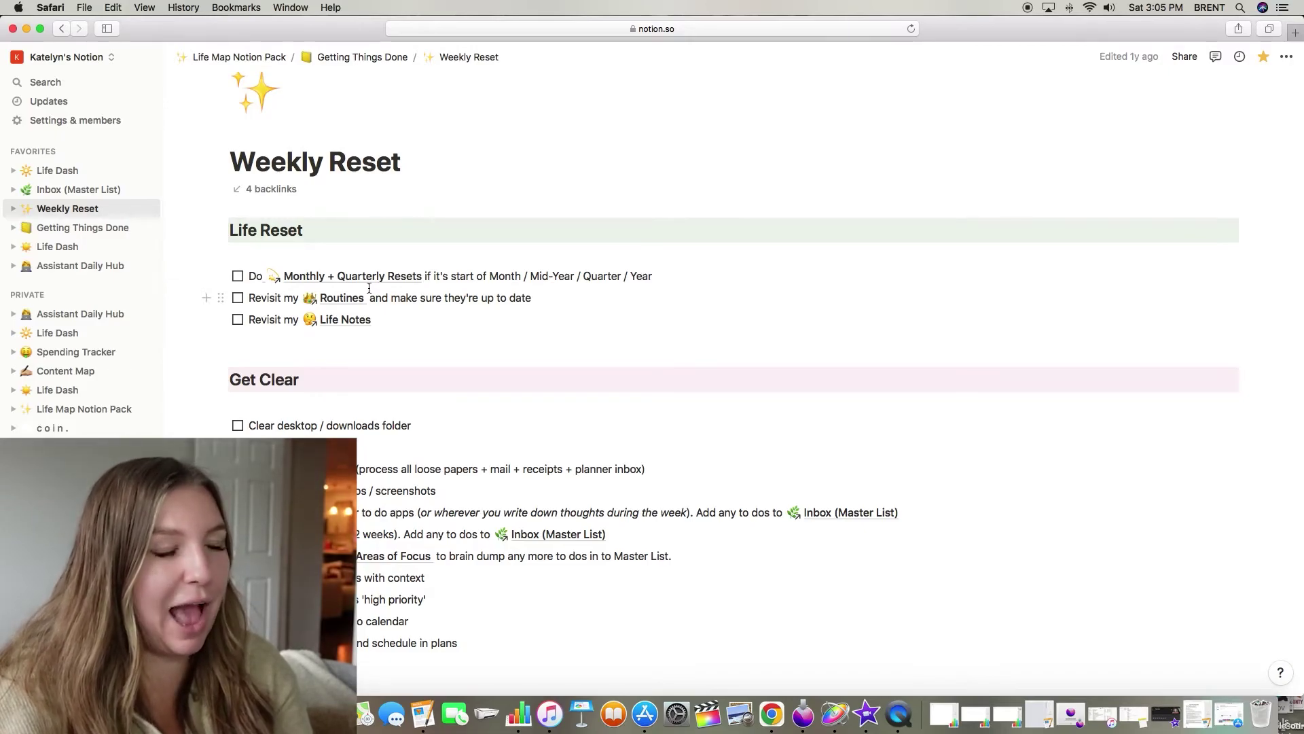
scroll(688, 341, down, 3)
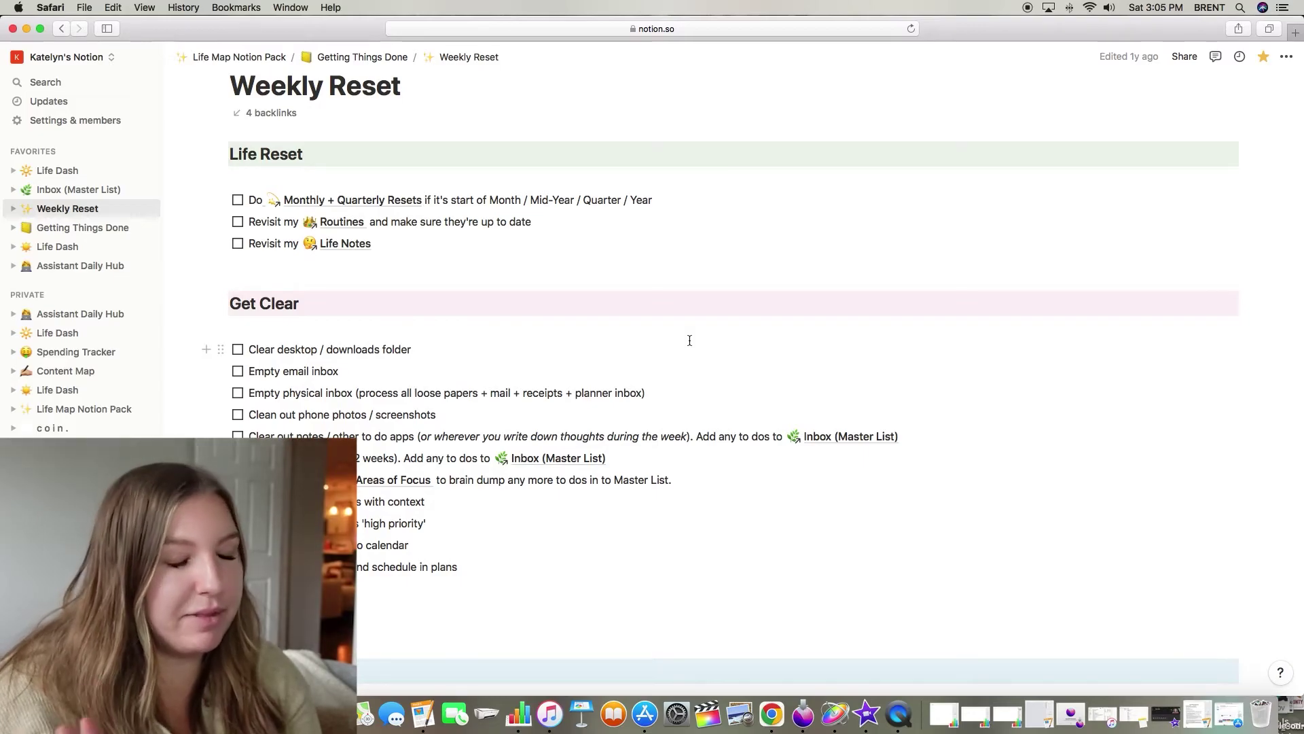
scroll(690, 341, down, 5)
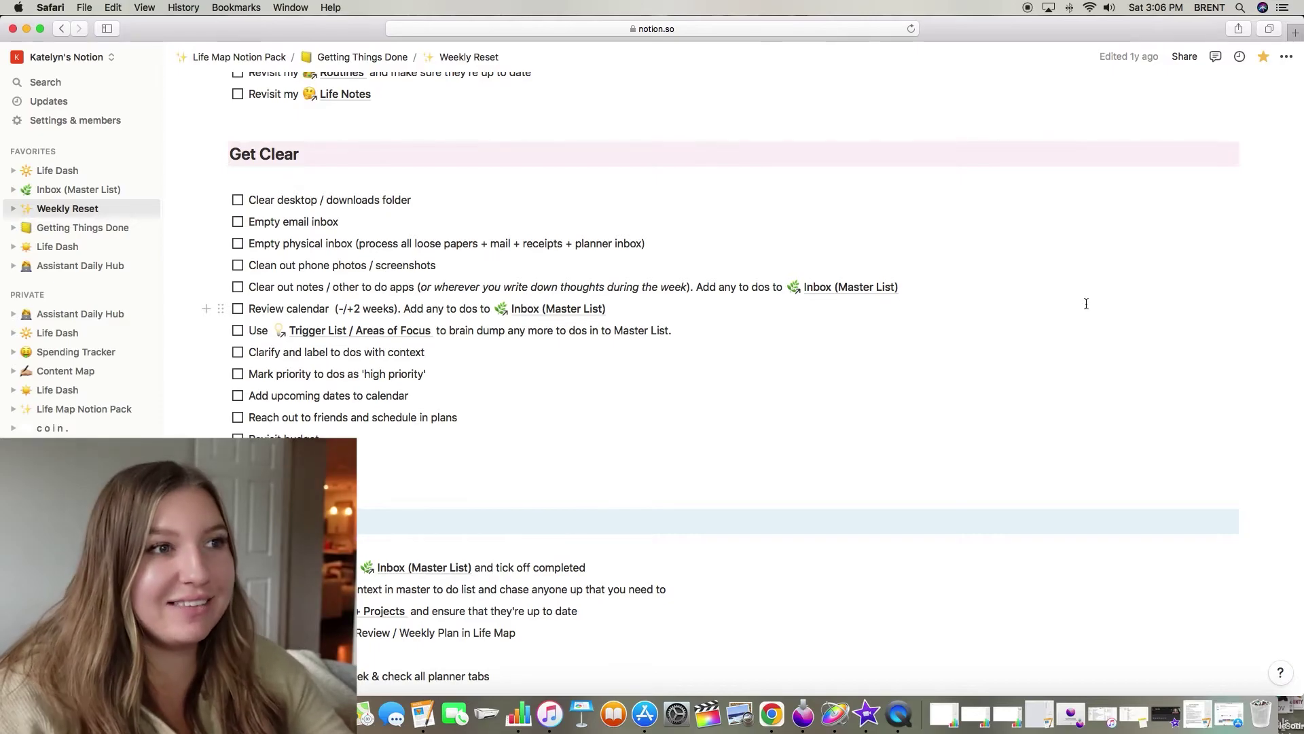
scroll(1086, 303, down, 8)
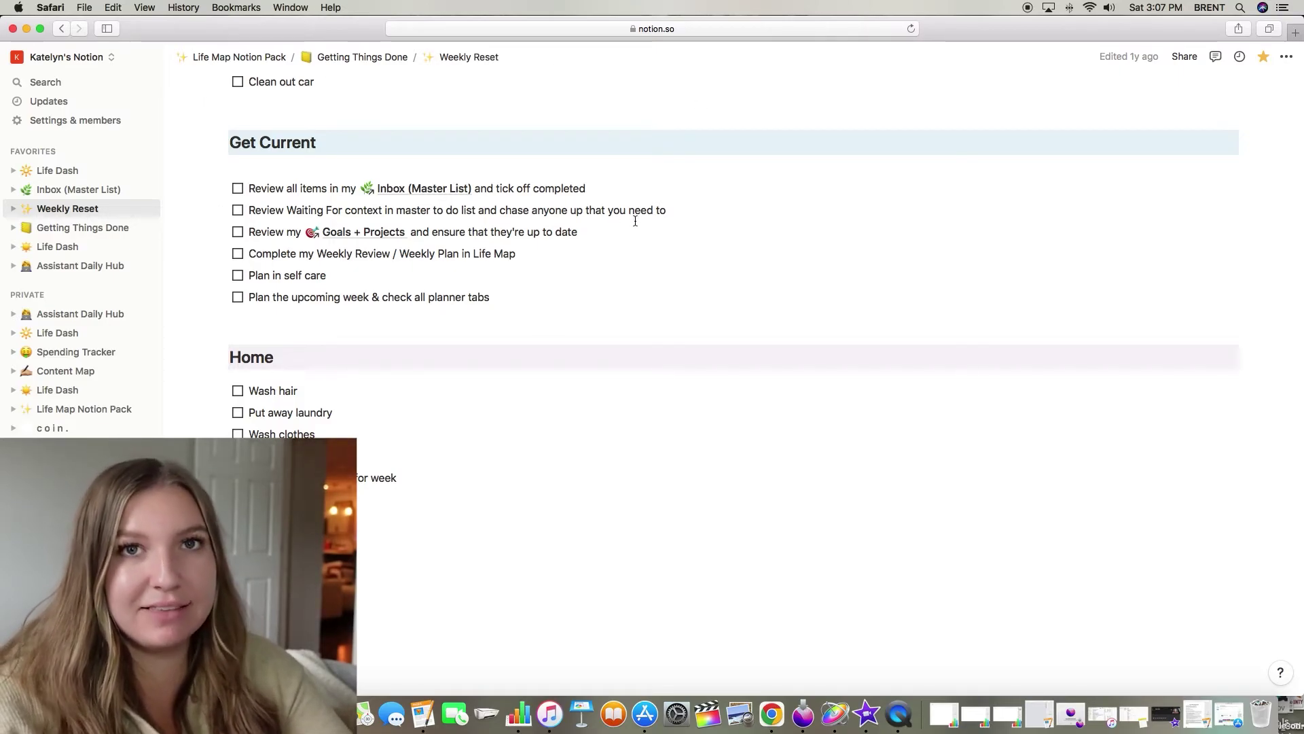
scroll(635, 220, down, 2)
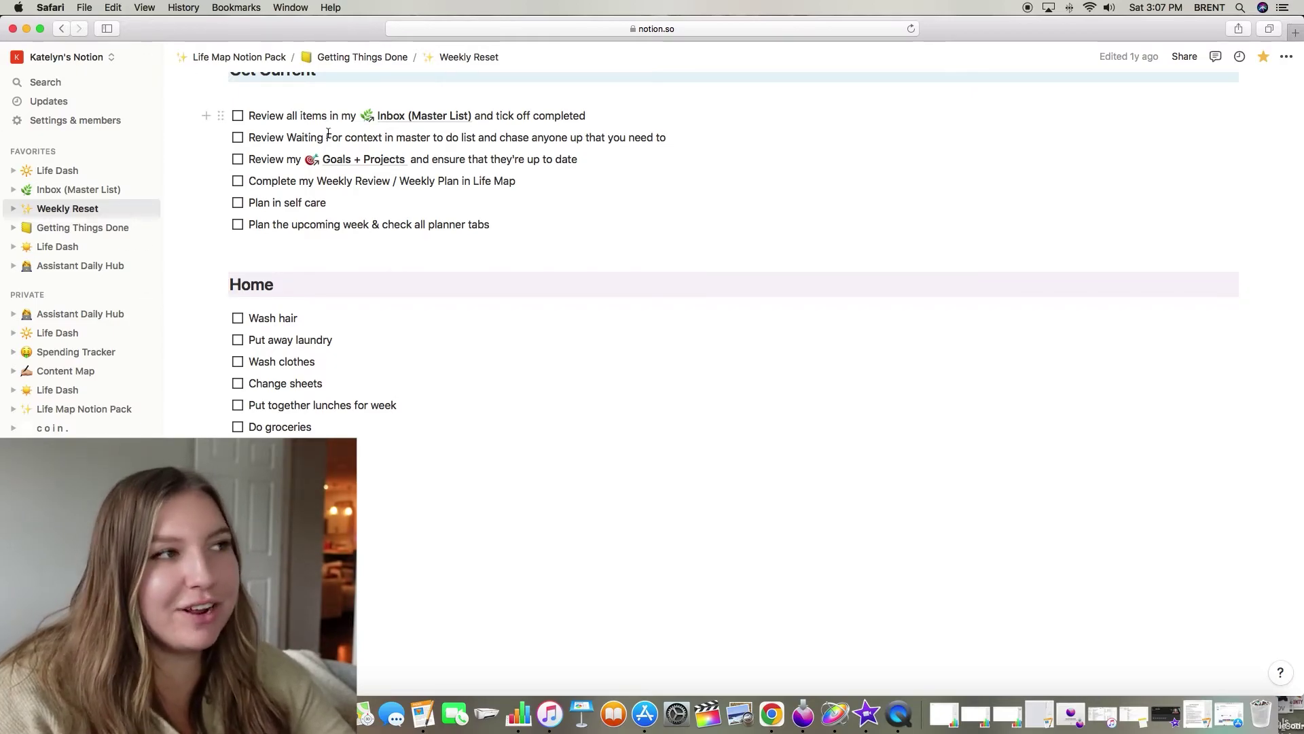
scroll(703, 232, up, 3)
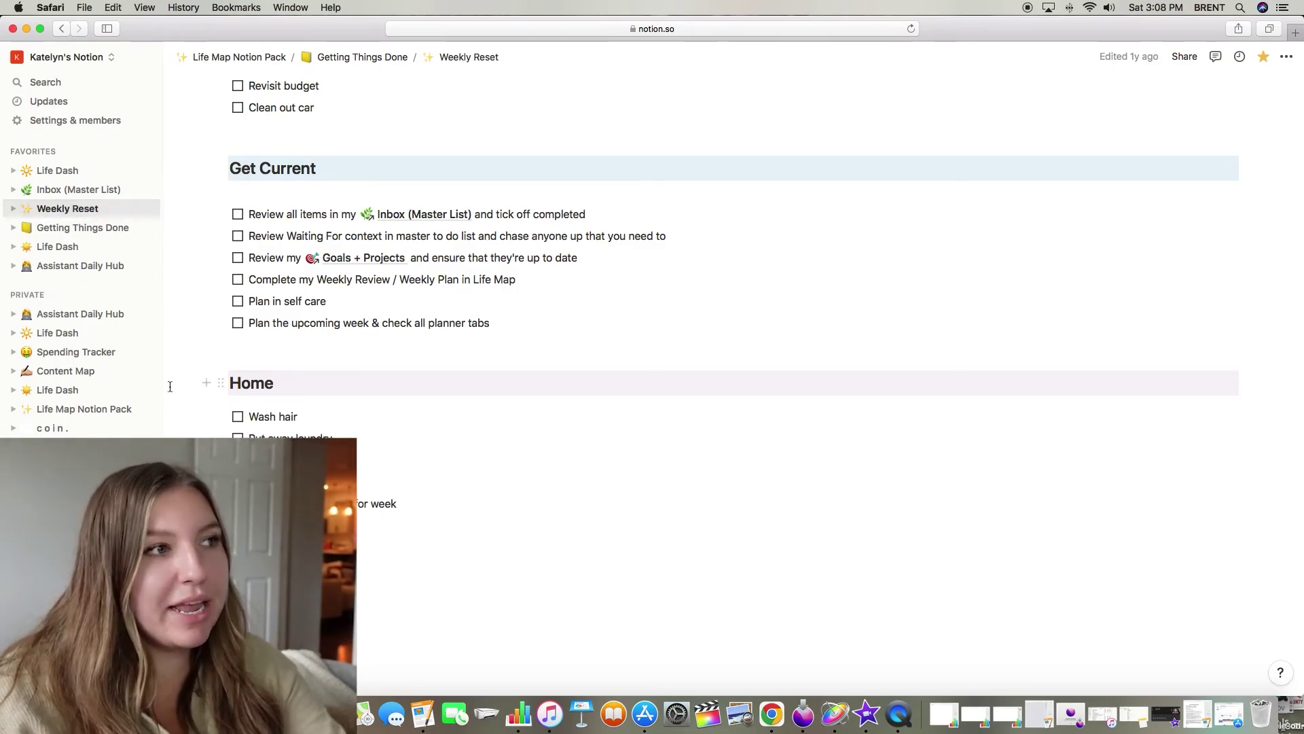
Step: Open the Getting Things Done page, review its Quick Navigation links, and open Trigger List / Areas of Focus from there
click(34, 232)
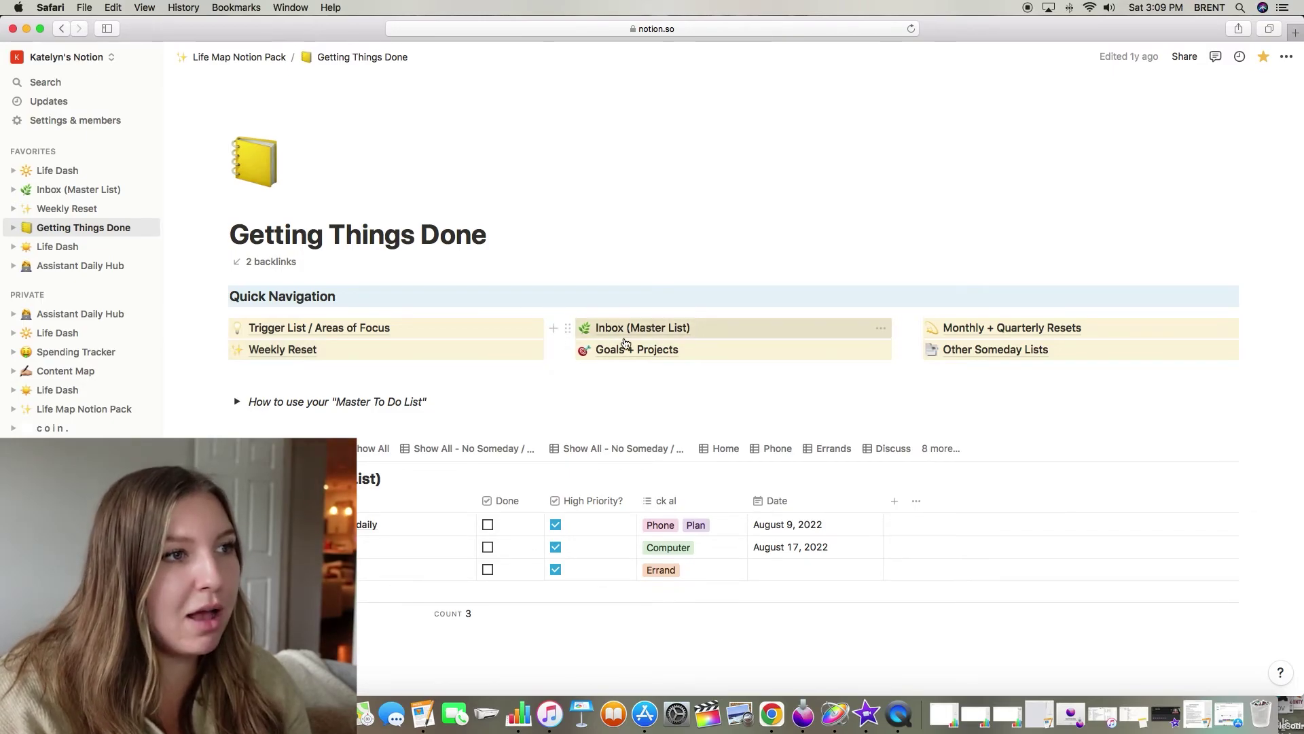
scroll(614, 345, down, 1)
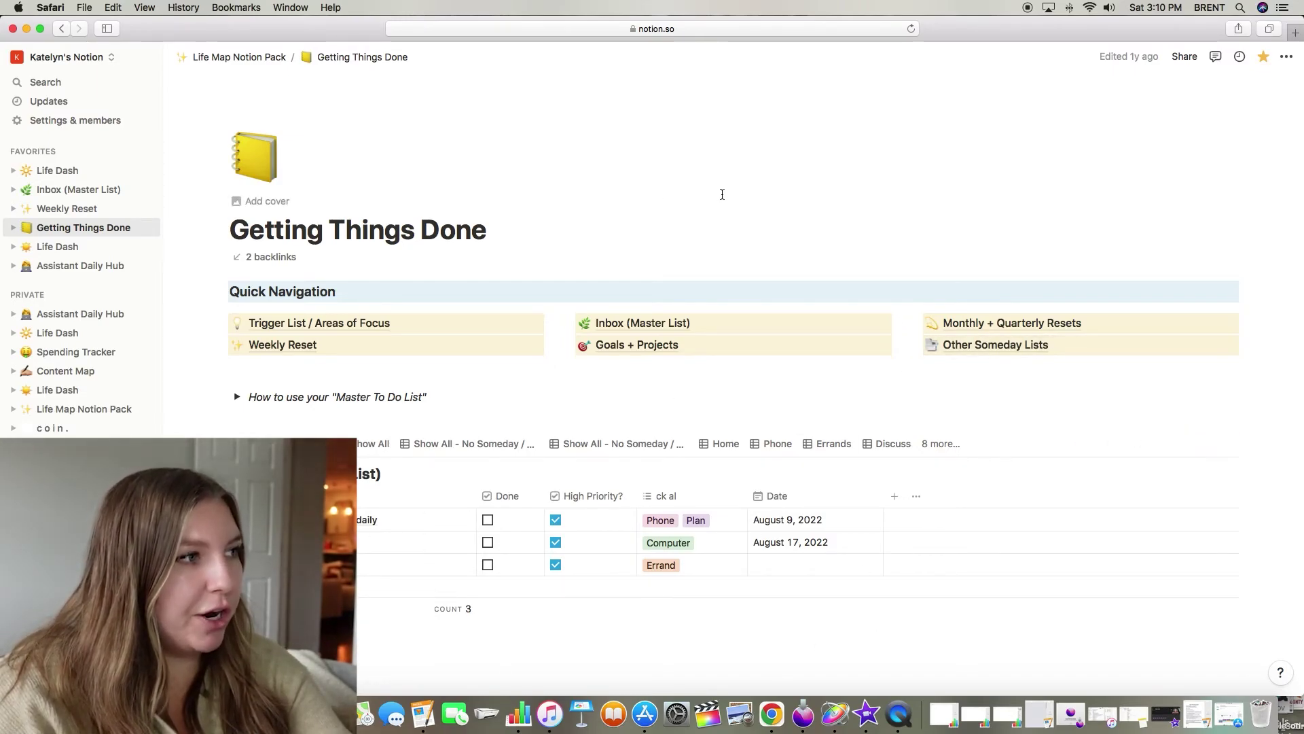
click(354, 325)
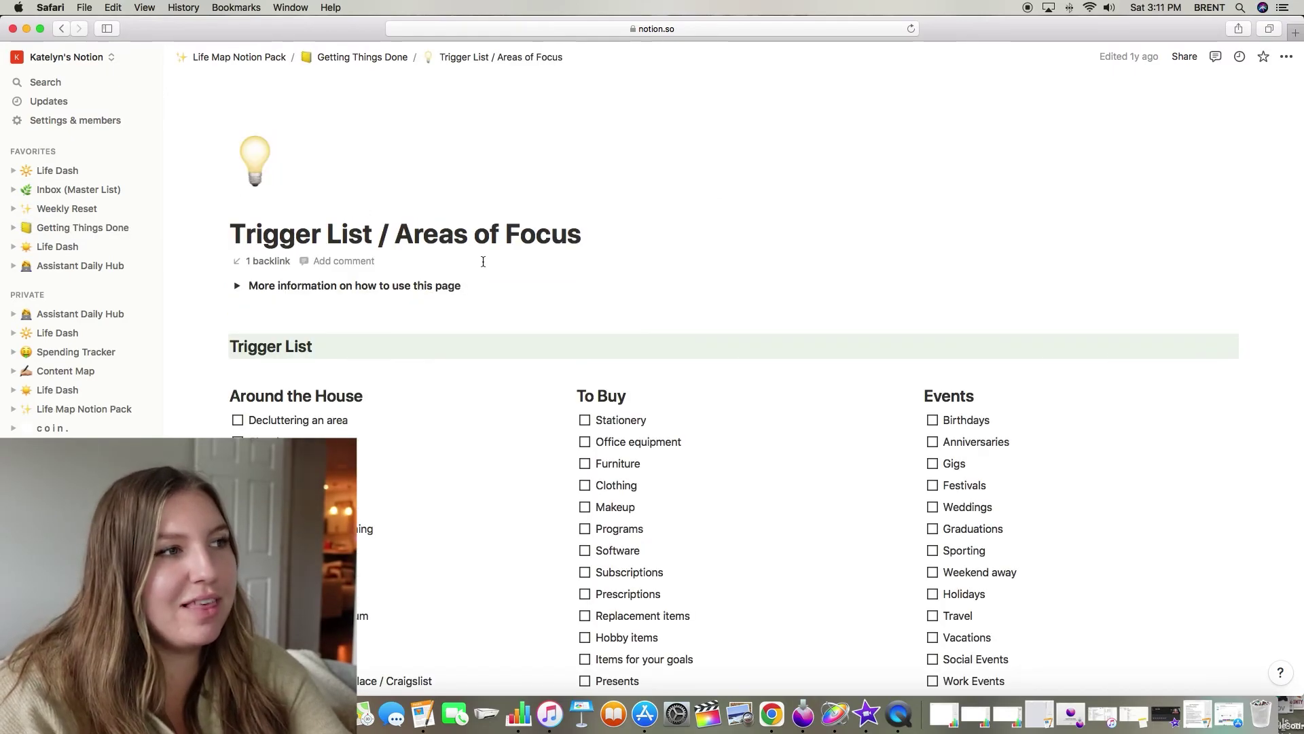